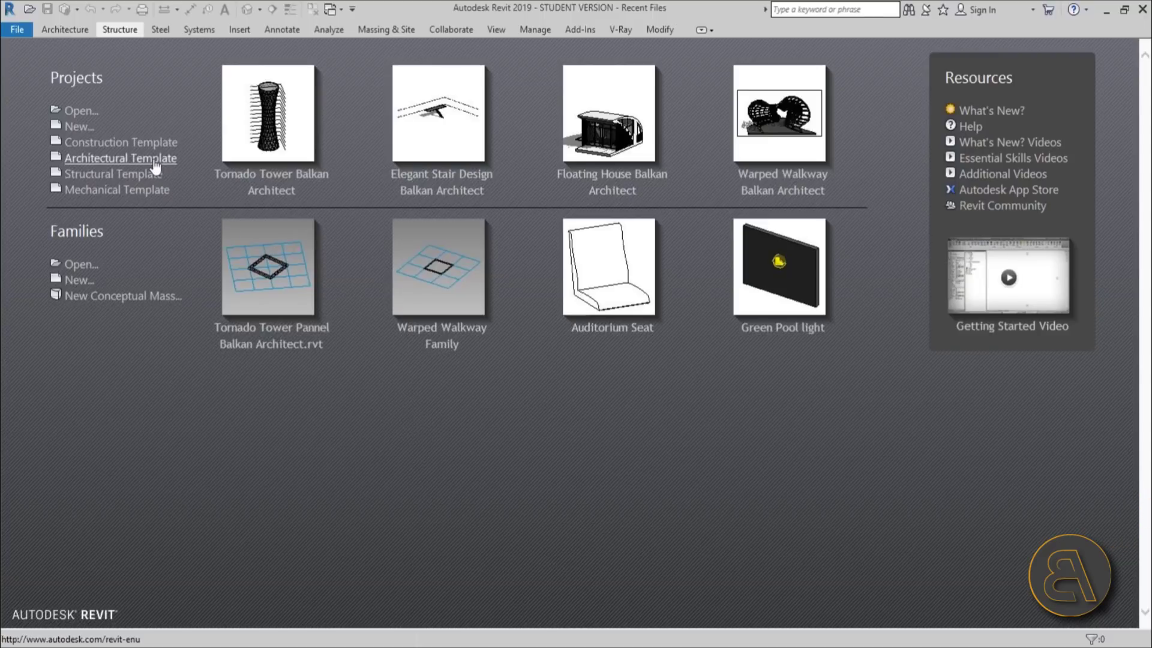
Create a new project from the Architectural Template and view its levels in the default 3D view.
{"action": "left_click", "coordinate": [154, 161]}
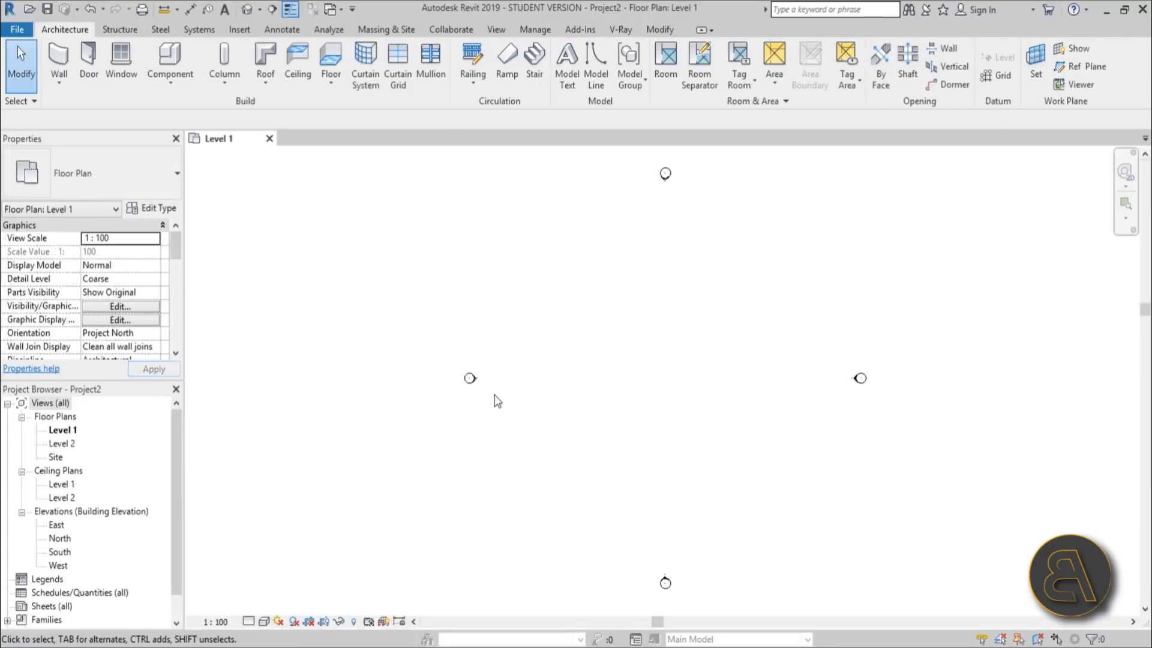
{"action": "middle_click_drag", "start_coordinate": [630, 403], "coordinate": [576, 400]}
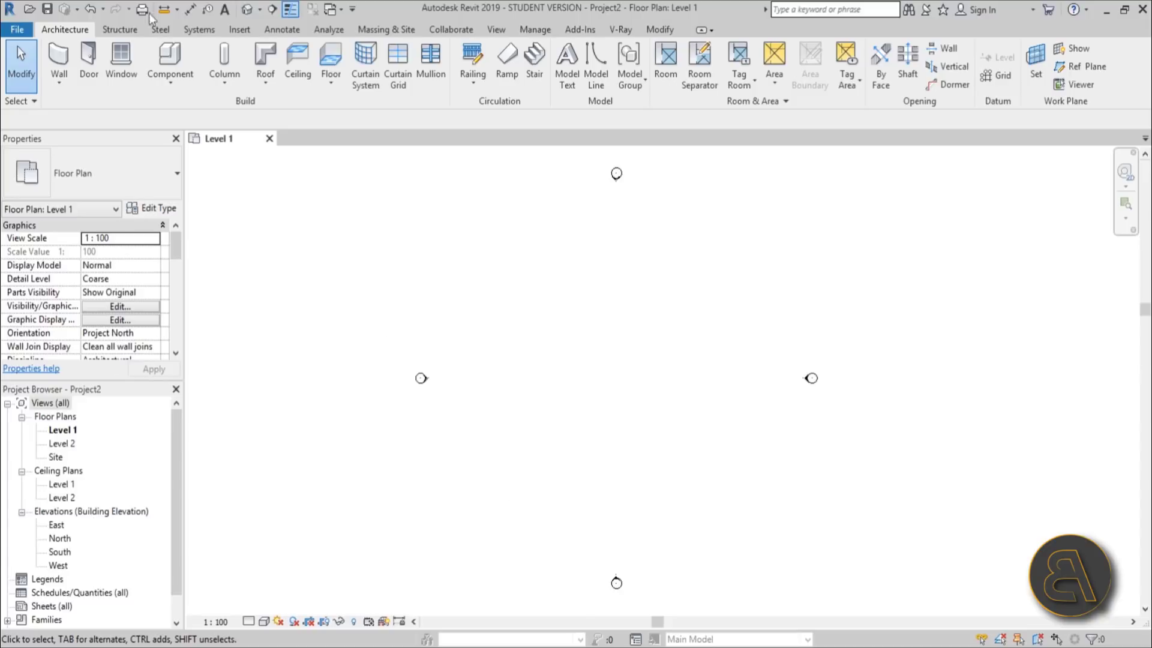
{"action": "left_click", "coordinate": [248, 9]}
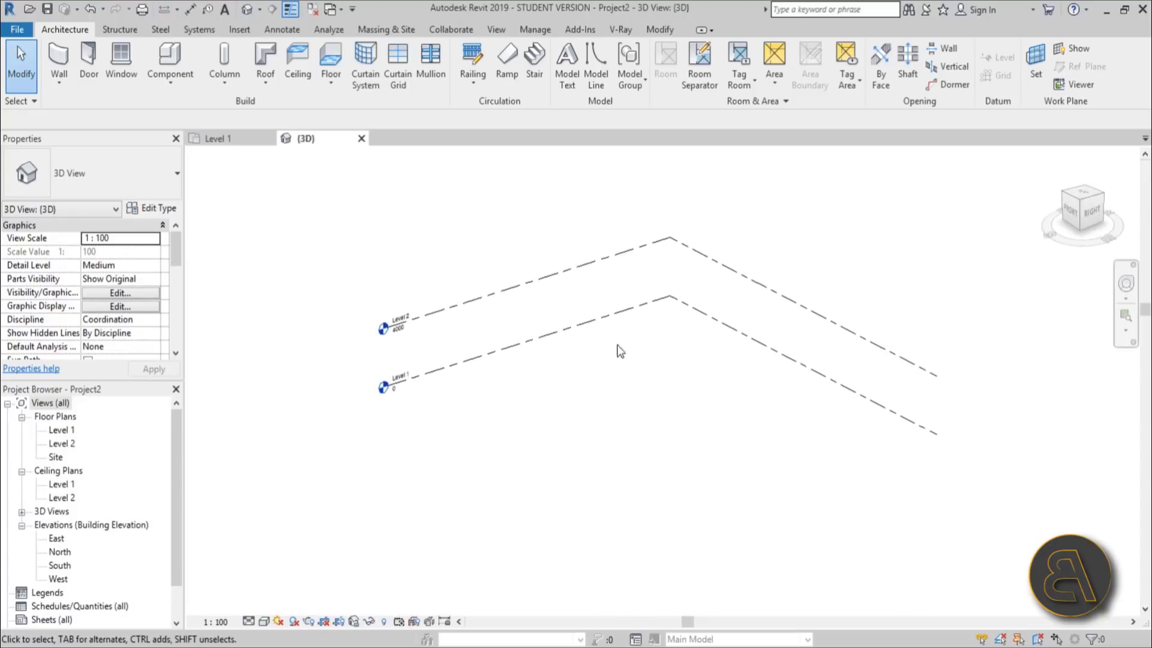
{"action": "scroll", "coordinate": [483, 339], "scroll_direction": "up", "scroll_amount": 2}
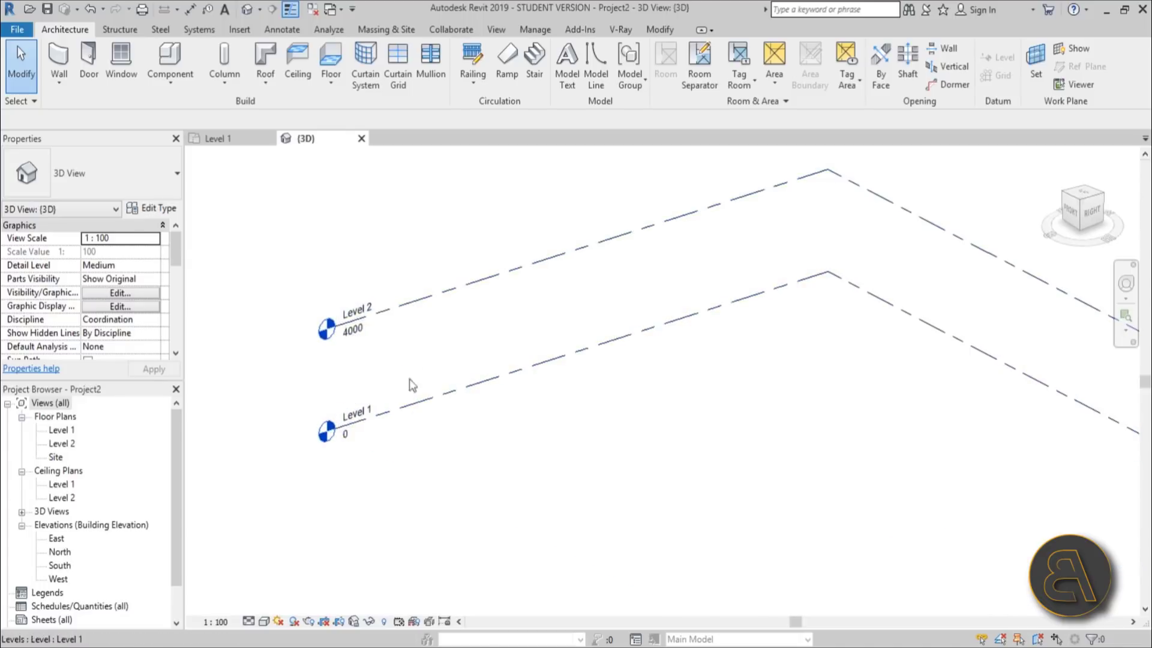
{"action": "middle_click_drag", "start_coordinate": [395, 295], "coordinate": [480, 369], "text": "shift"}
{"action": "middle_click_drag", "start_coordinate": [676, 391], "coordinate": [618, 380], "text": "shift"}
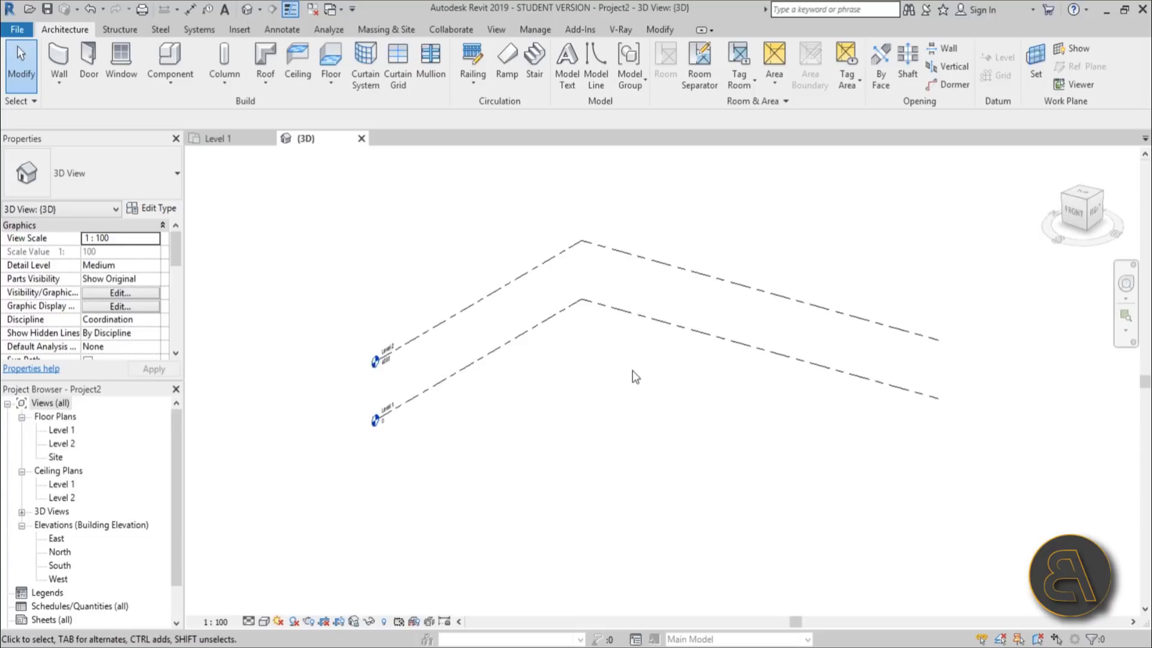
{"action": "left_click", "coordinate": [554, 378]}
{"action": "key", "text": "Escape"}
Draw two parallel horizontal reference planes, one above the other, between the elevation markers in the Level 1 floor plan.
{"action": "double_click", "coordinate": [62, 430]}
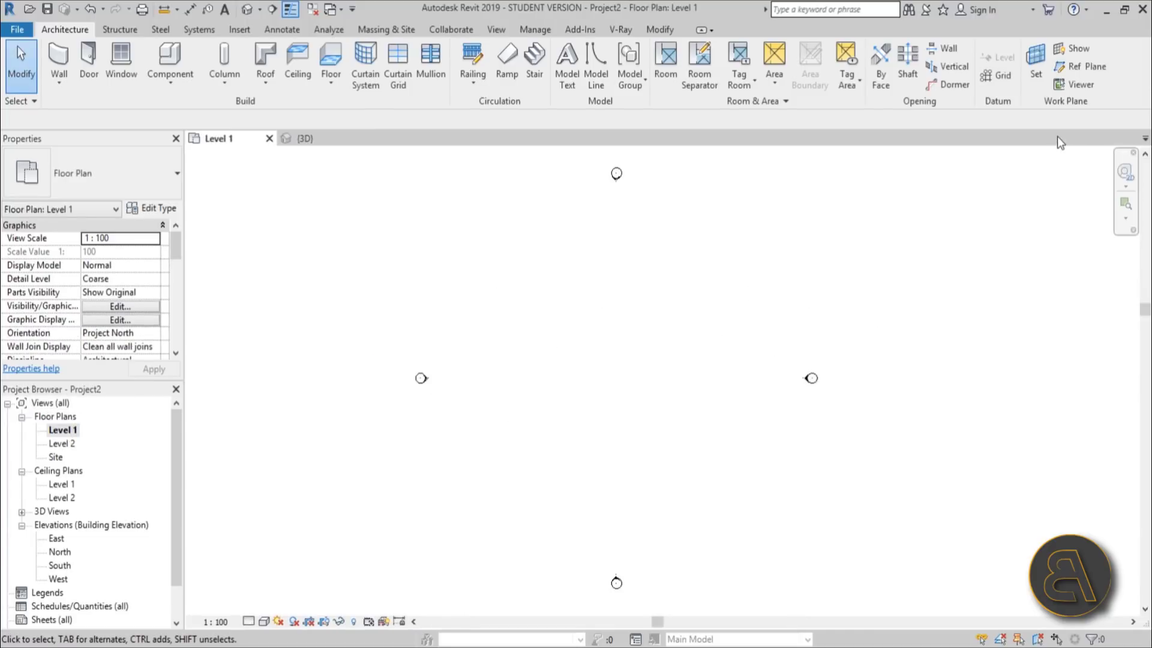
{"action": "left_click", "coordinate": [1082, 67]}
{"action": "left_click", "coordinate": [493, 416]}
{"action": "left_click", "coordinate": [774, 417]}
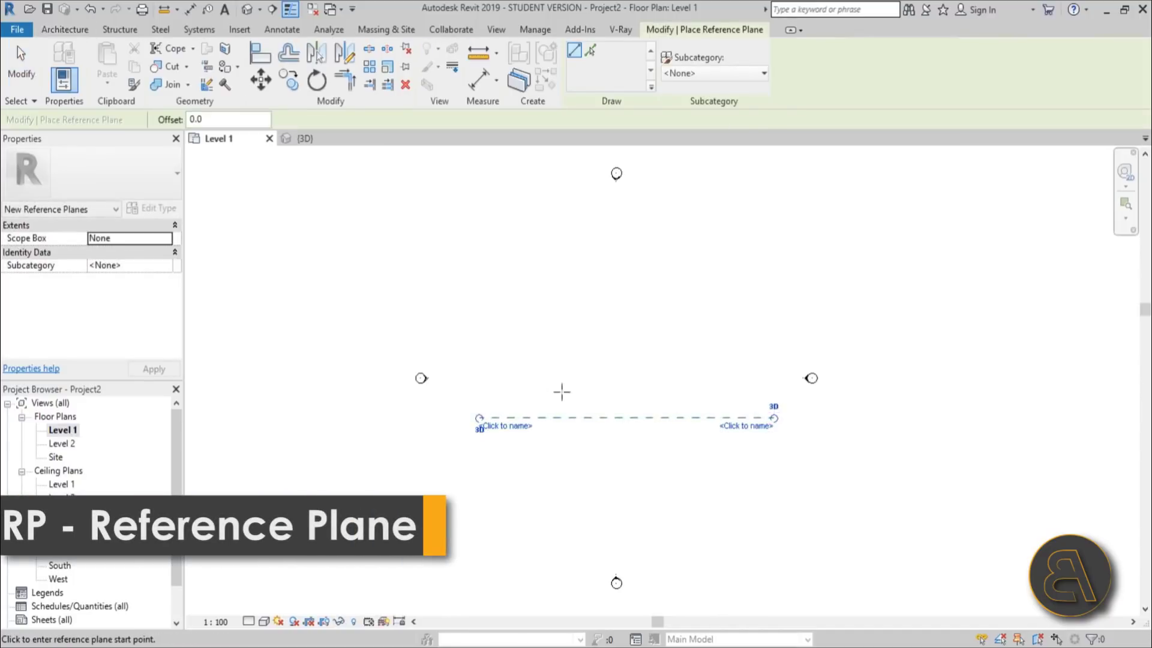
{"action": "left_click", "coordinate": [471, 370]}
{"action": "left_click", "coordinate": [774, 370]}
{"action": "key", "text": "Escape"}
{"action": "key", "text": "Escape"}
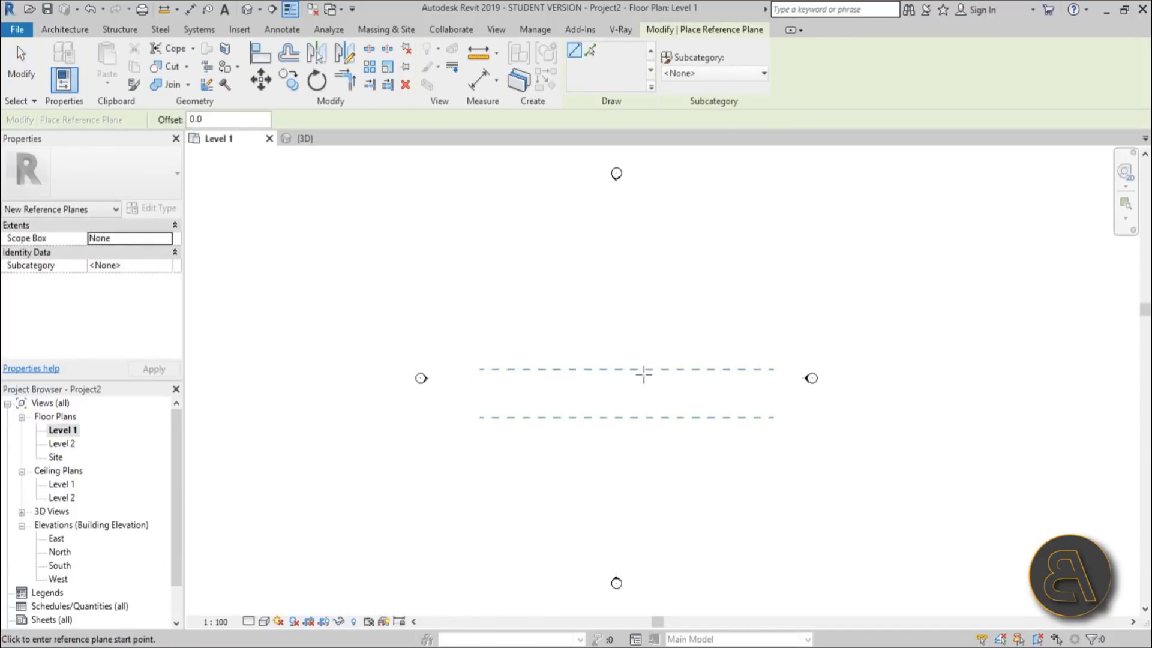
Set the spacing between the two reference planes to 5000 and remove the leftover dimension.
{"action": "left_click", "coordinate": [625, 371]}
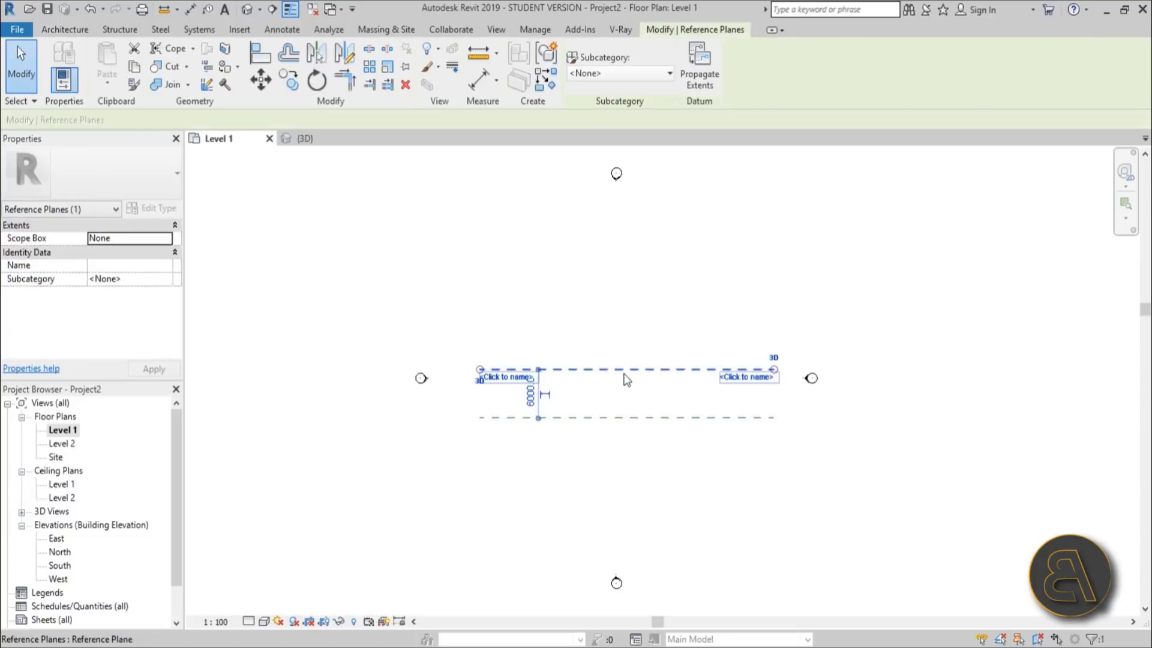
{"action": "left_click", "coordinate": [531, 396]}
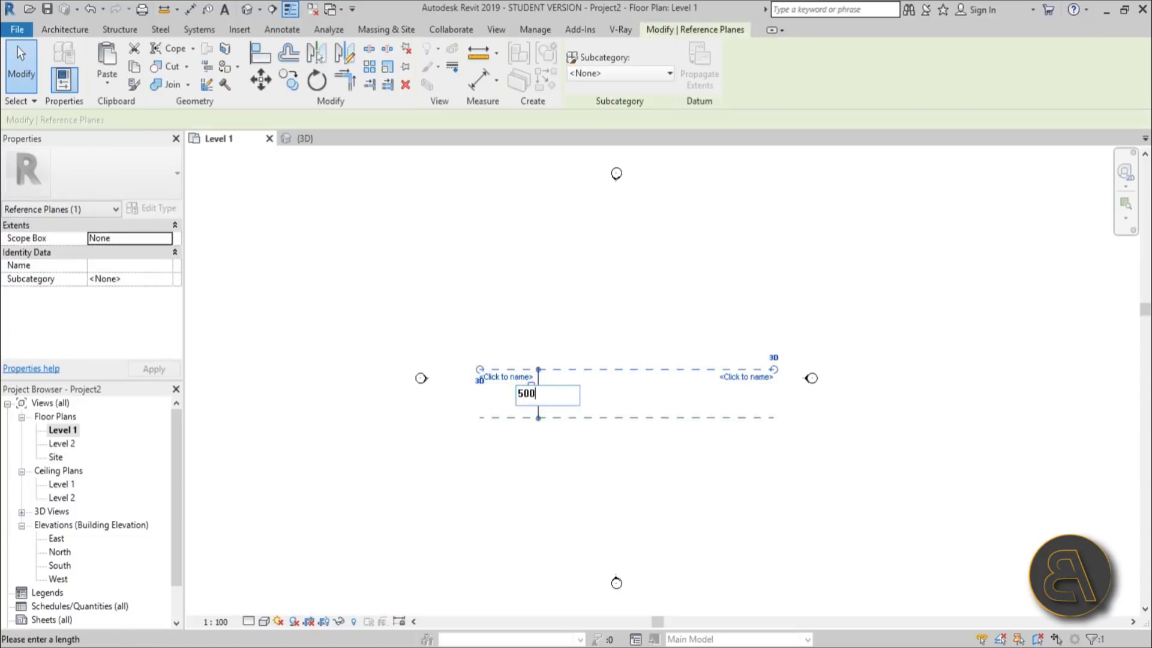
{"action": "type", "text": "5000"}
{"action": "key", "text": "Return"}
{"action": "left_click", "coordinate": [666, 408]}
{"action": "left_click", "coordinate": [556, 401]}
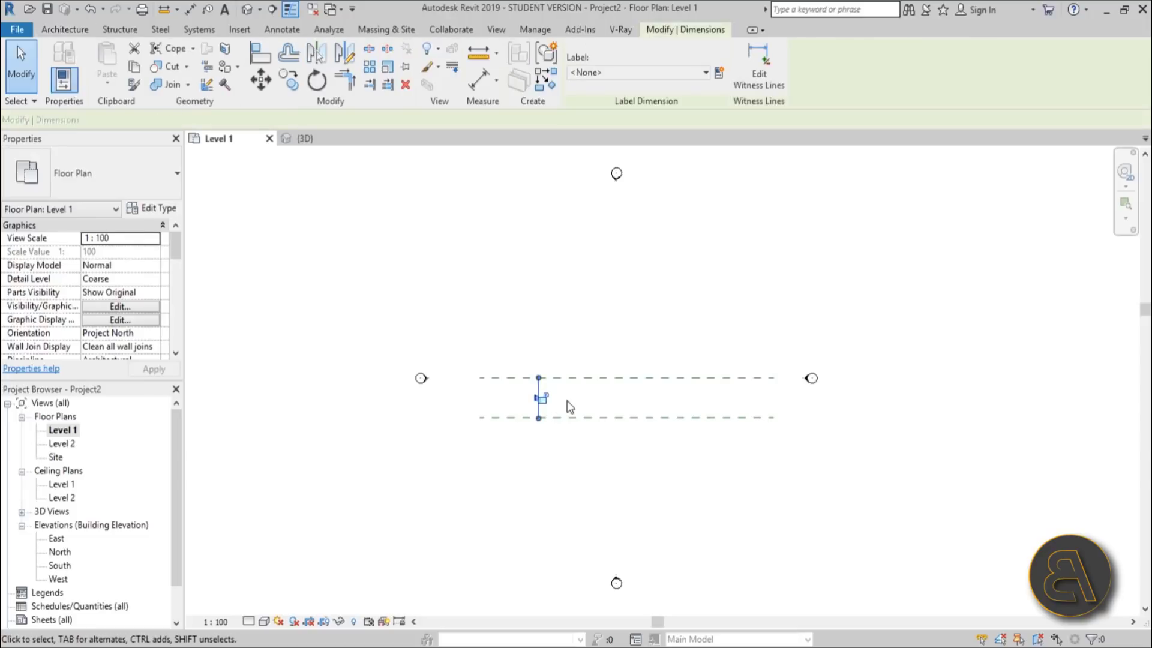
{"action": "key", "text": "Delete"}
Nudge both reference planes upward together so they sit roughly centred between the elevation markers.
{"action": "left_click_drag", "start_coordinate": [624, 465], "coordinate": [546, 272]}
{"action": "key", "text": "Up"}
{"action": "key", "text": "Up"}
{"action": "key", "text": "Up"}
{"action": "key", "text": "Up"}
{"action": "key", "text": "Up"}
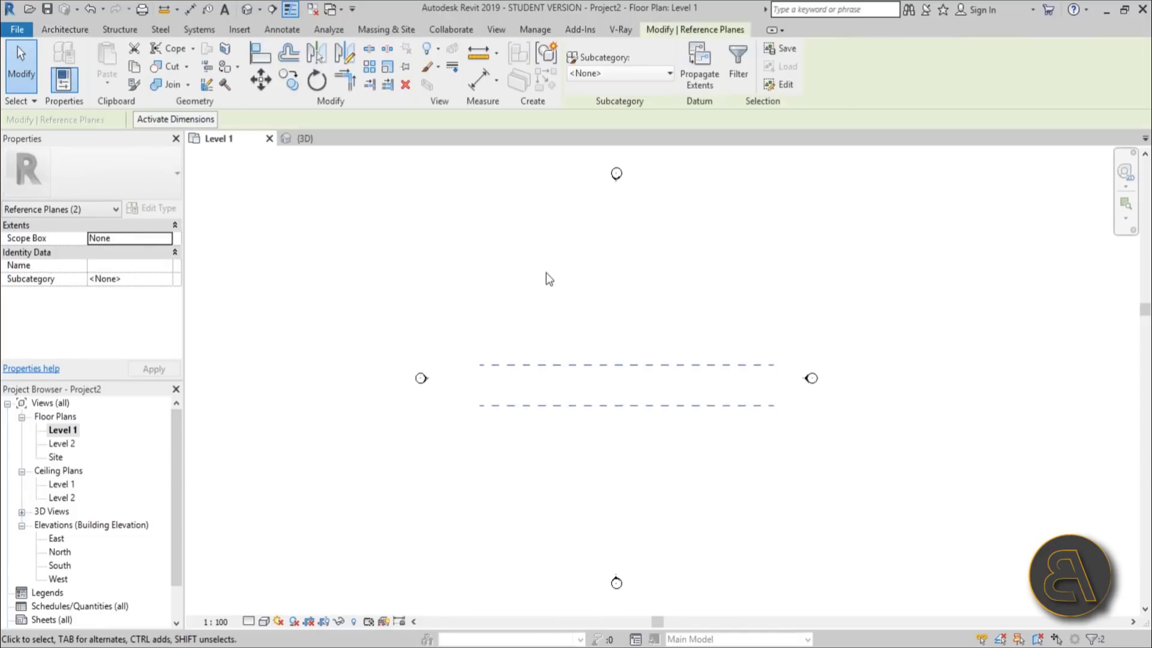
{"action": "left_click", "coordinate": [589, 354]}
Name the lower reference plane 1 and the upper reference plane 2.
{"action": "left_click", "coordinate": [579, 403]}
{"action": "left_click", "coordinate": [514, 411]}
{"action": "type", "text": "1"}
{"action": "key", "text": "Return"}
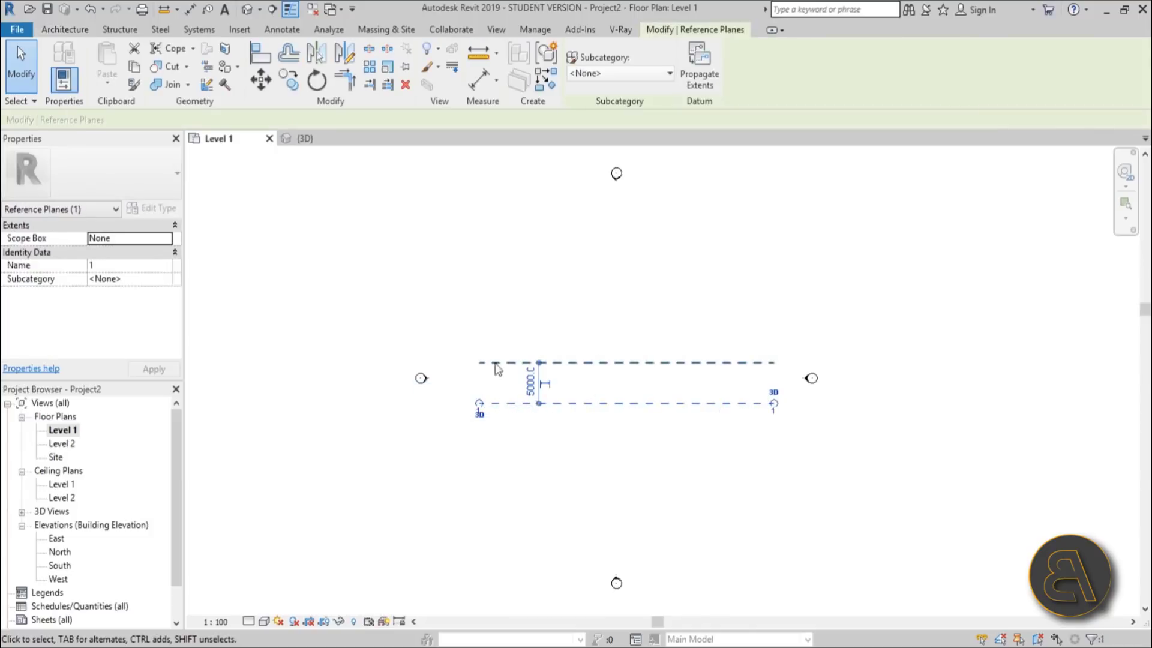
{"action": "left_click", "coordinate": [476, 363]}
{"action": "left_click", "coordinate": [513, 371]}
{"action": "type", "text": "2"}
{"action": "key", "text": "Return"}
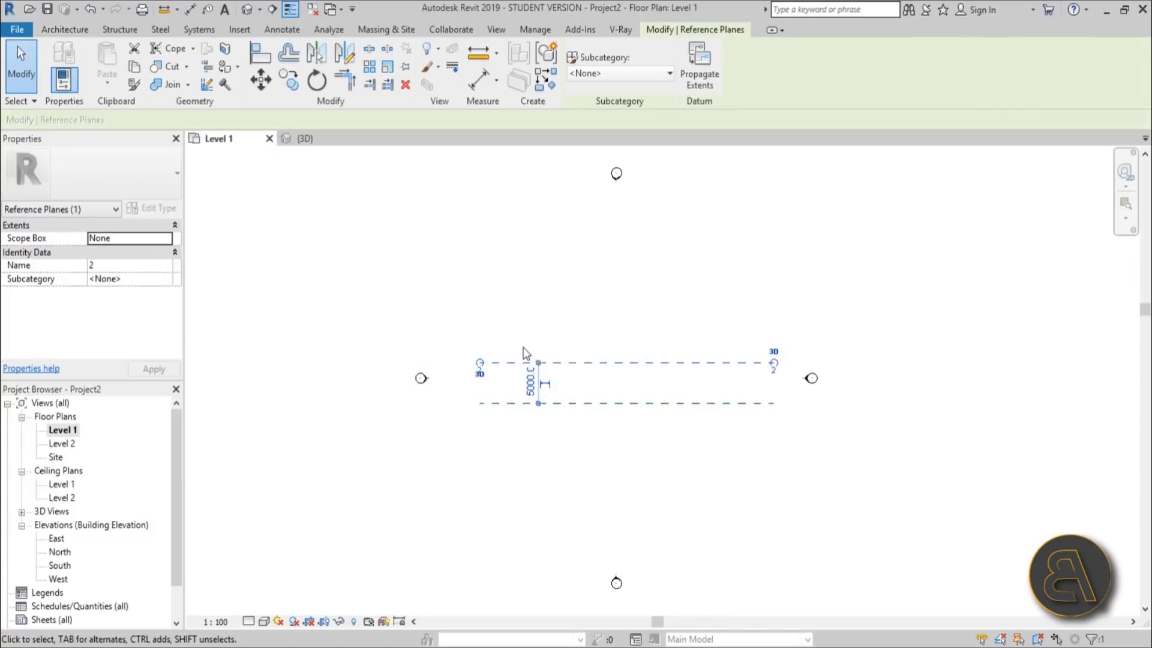
Rename the lower reference plane to a and the upper reference plane to b.
{"action": "left_click", "coordinate": [480, 403]}
{"action": "left_click", "coordinate": [480, 413]}
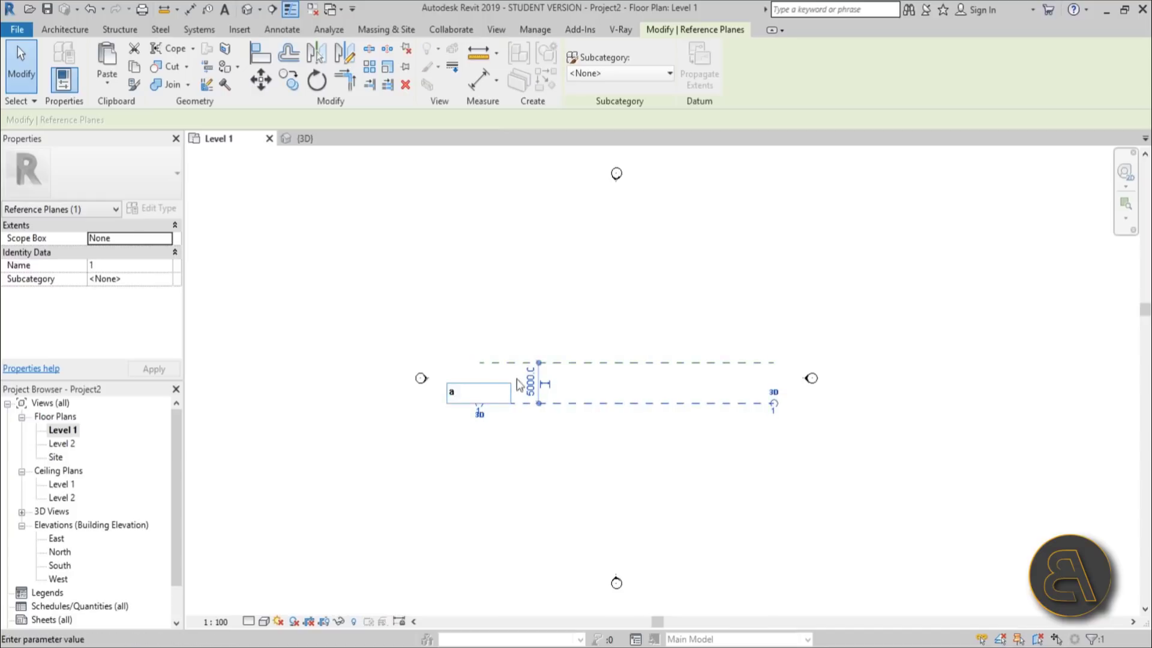
{"action": "key", "text": "Return"}
{"action": "left_click", "coordinate": [492, 364]}
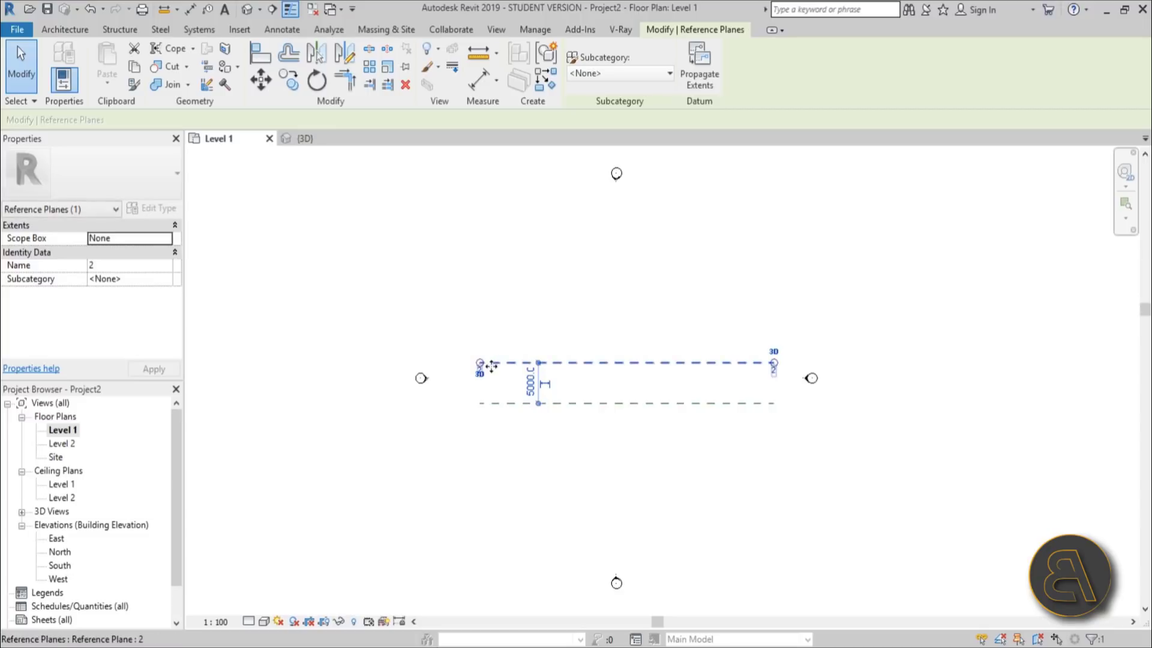
{"action": "left_click", "coordinate": [774, 369]}
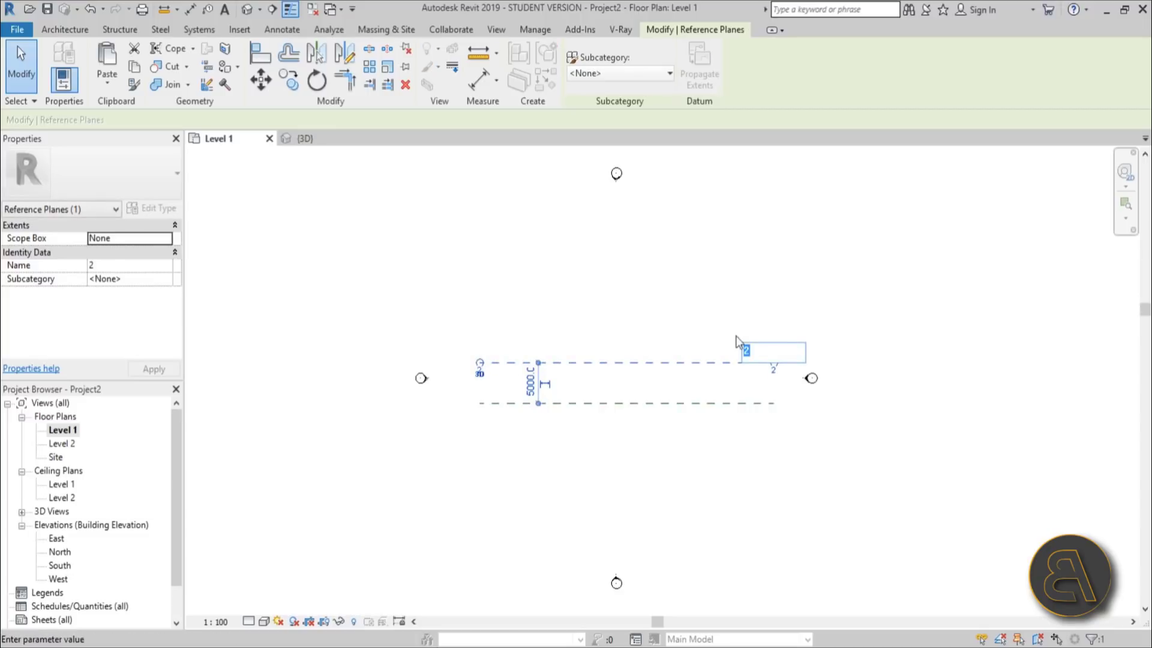
{"action": "type", "text": "b"}
{"action": "key", "text": "Return"}
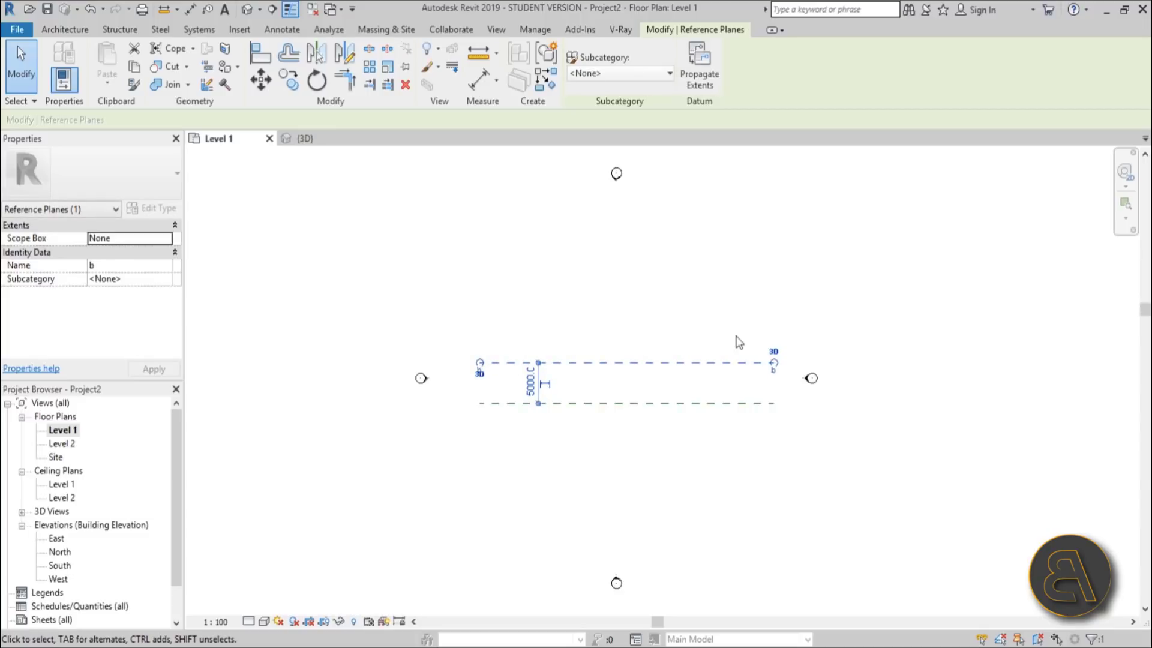
{"action": "left_click", "coordinate": [682, 313]}
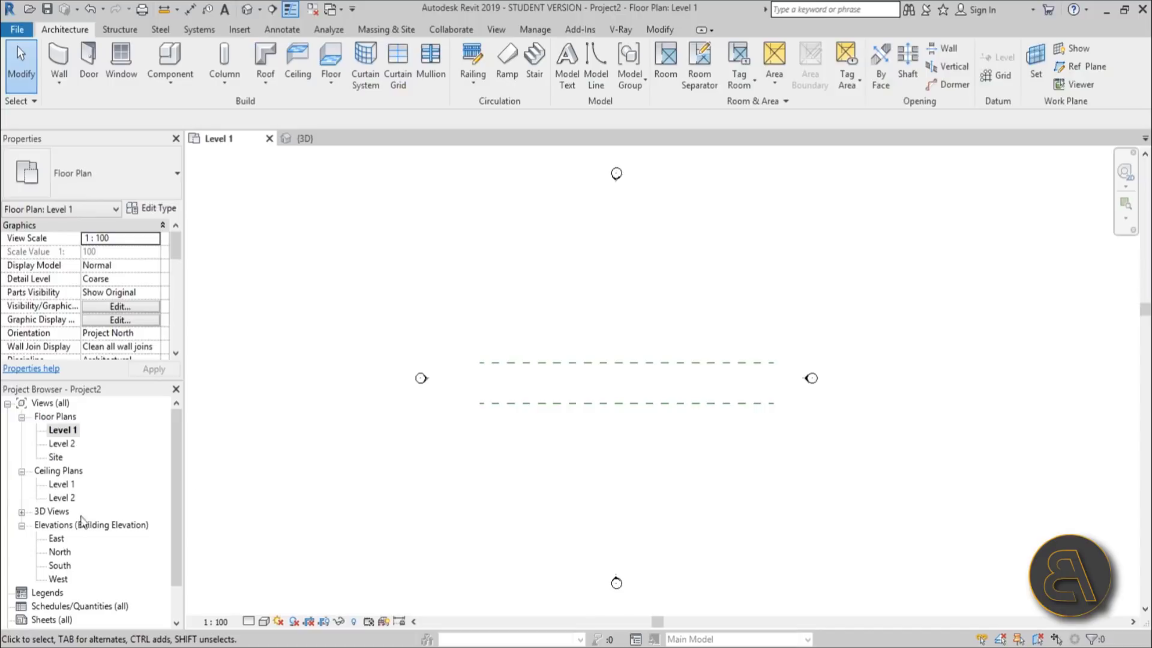
Look over the levels in the 3D view and open the South elevation.
{"action": "left_click", "coordinate": [247, 13]}
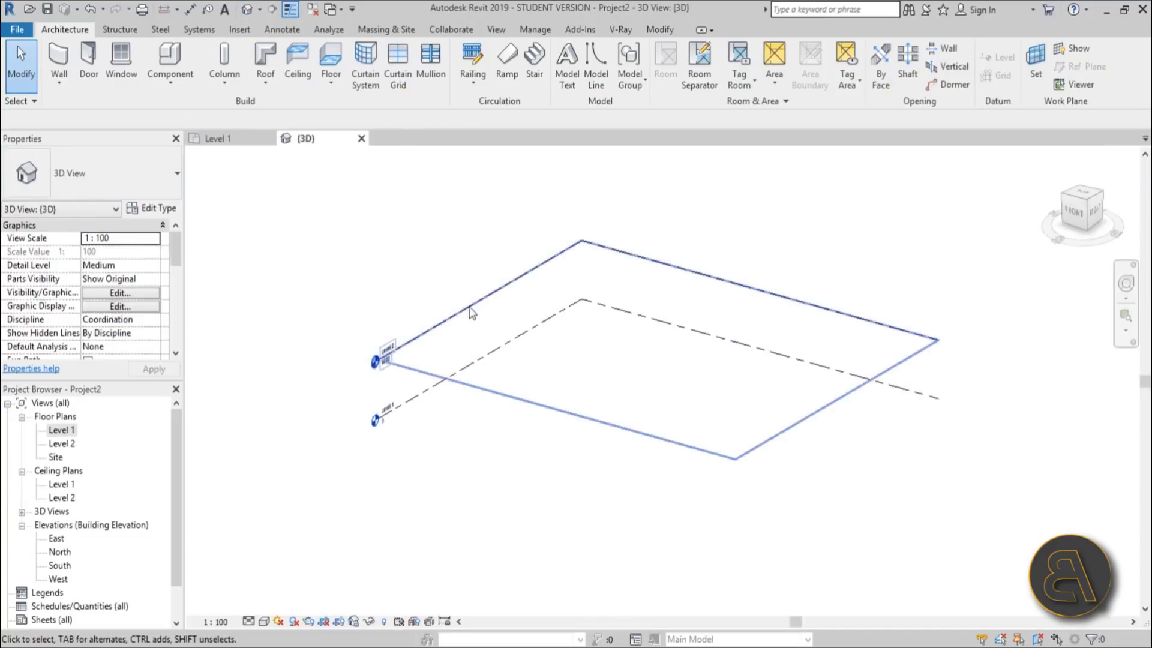
{"action": "middle_click_drag", "start_coordinate": [377, 475], "coordinate": [418, 459], "text": "shift"}
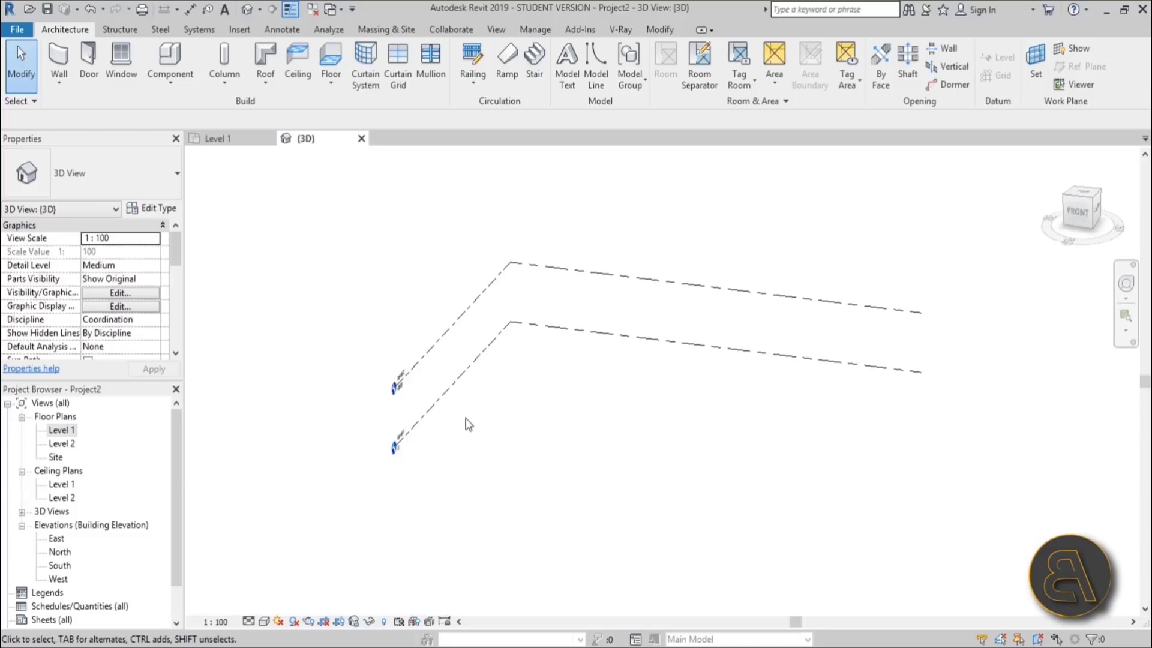
{"action": "double_click", "coordinate": [62, 566]}
{"action": "scroll", "coordinate": [607, 387], "scroll_direction": "down", "scroll_amount": 3}
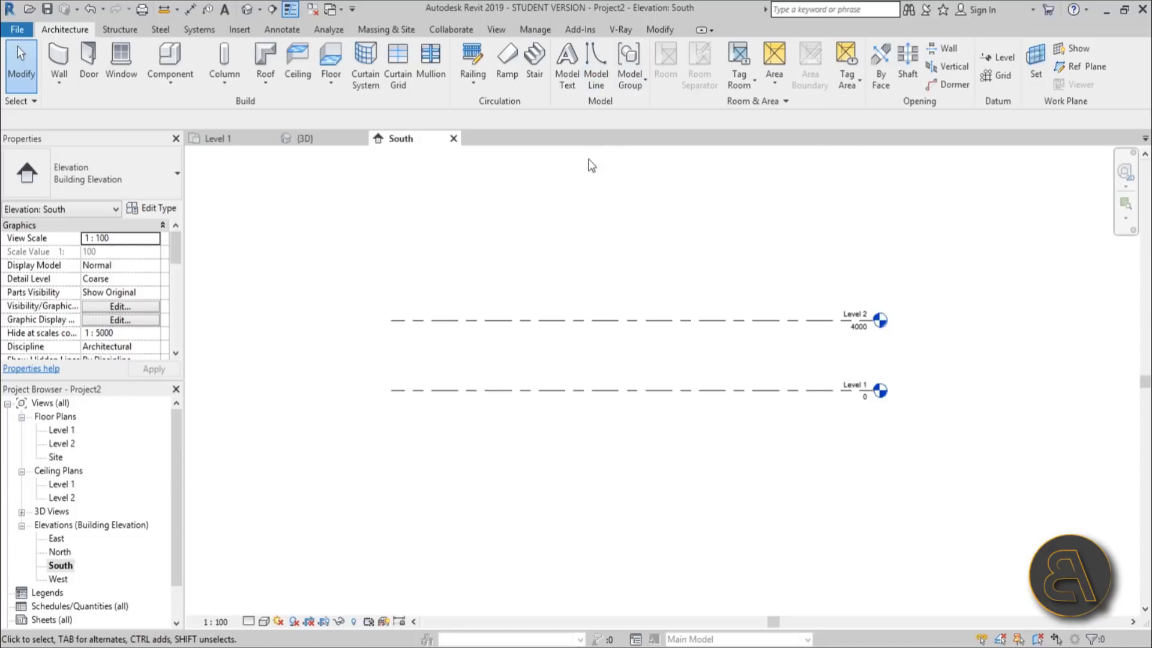
Start a model line and choose Reference Plane : a by name as its work plane.
{"action": "key", "text": "l"}
{"action": "key", "text": "i"}
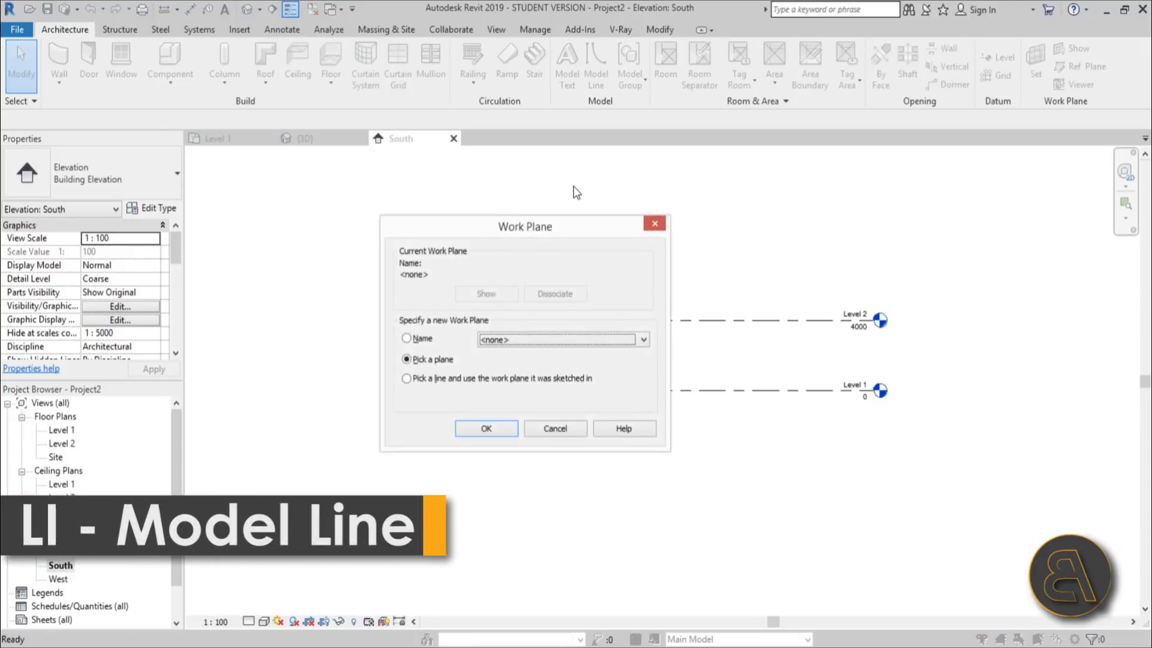
{"action": "left_click_drag", "start_coordinate": [481, 234], "coordinate": [365, 266]}
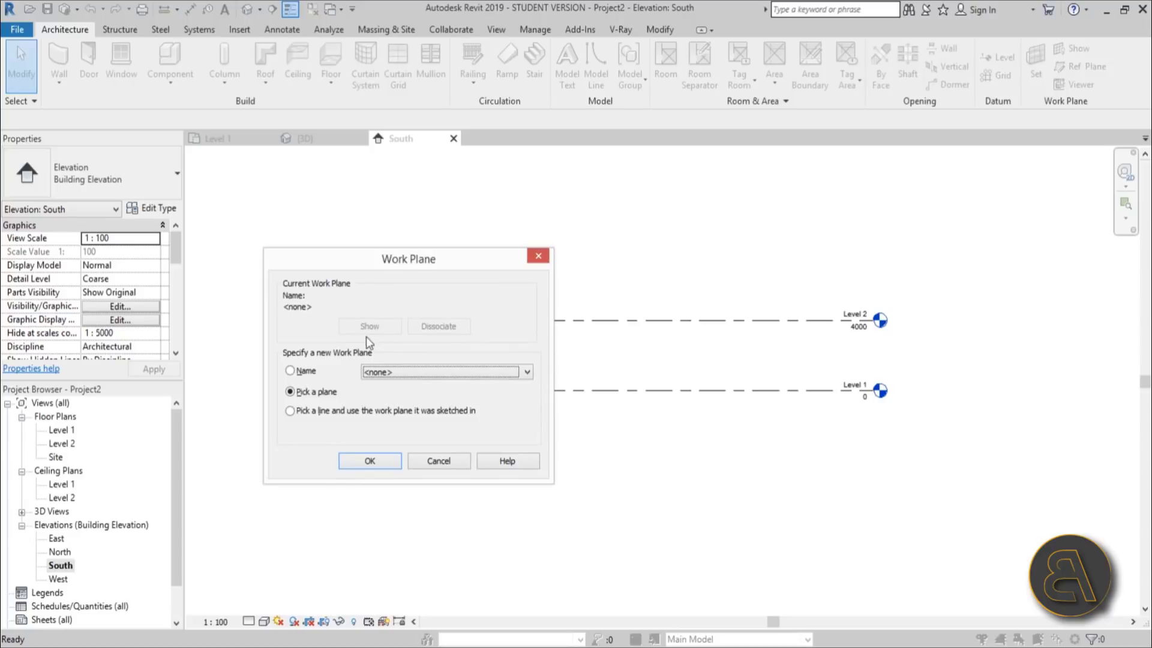
{"action": "left_click", "coordinate": [290, 371]}
{"action": "left_click", "coordinate": [391, 372]}
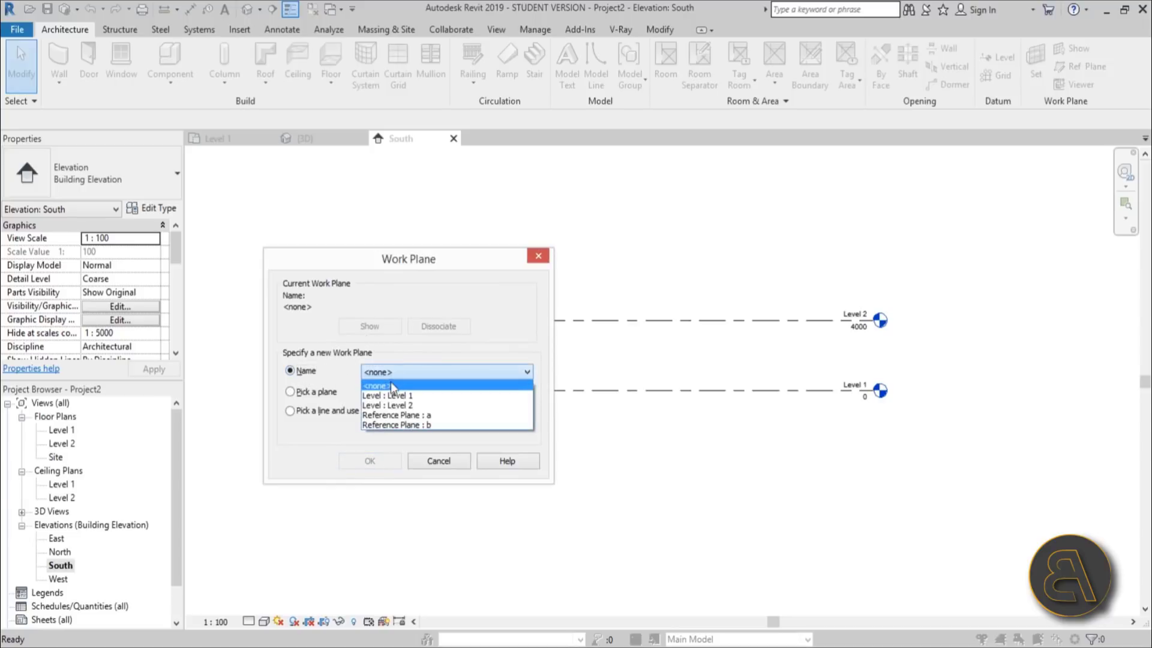
{"action": "left_click", "coordinate": [378, 415]}
{"action": "left_click", "coordinate": [367, 460]}
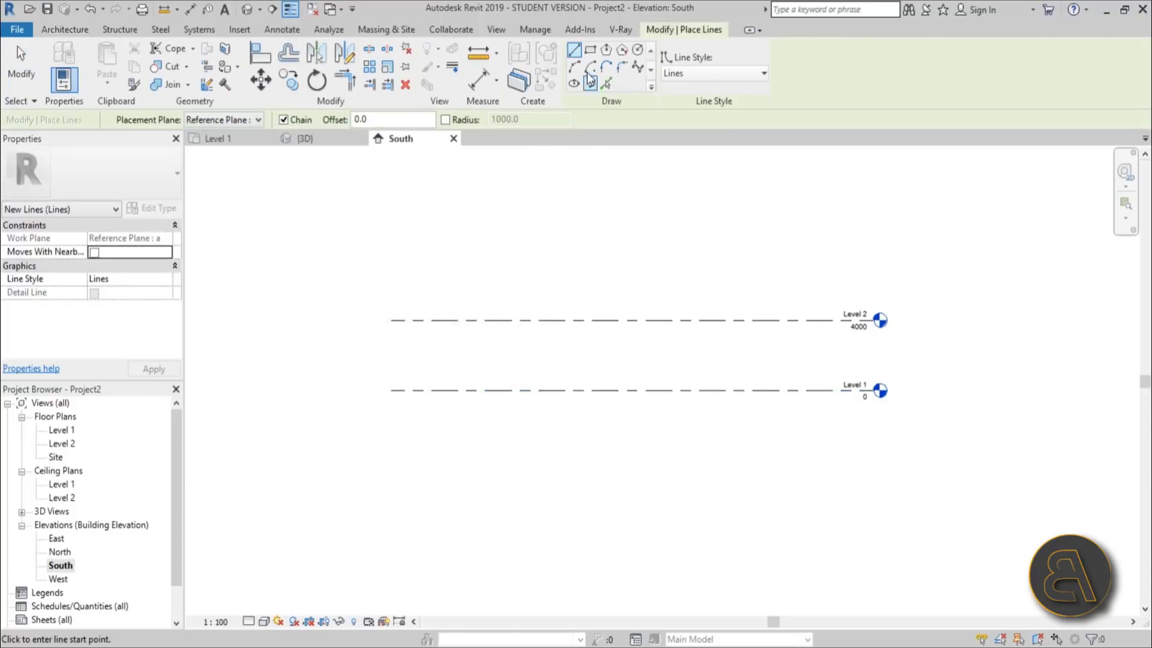
Draw a chain of model lines near the levels' left end: vertical down to Level 1, 45° diagonal up to Level 2, vertical back down.
{"action": "left_click", "coordinate": [412, 320]}
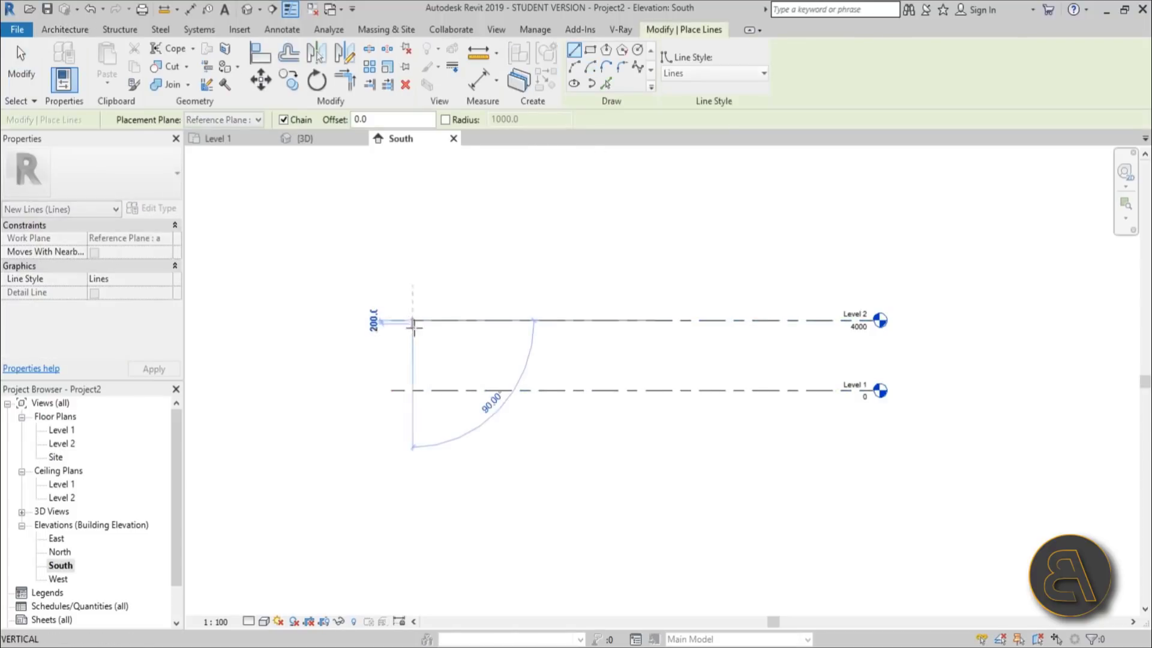
{"action": "left_click", "coordinate": [413, 390]}
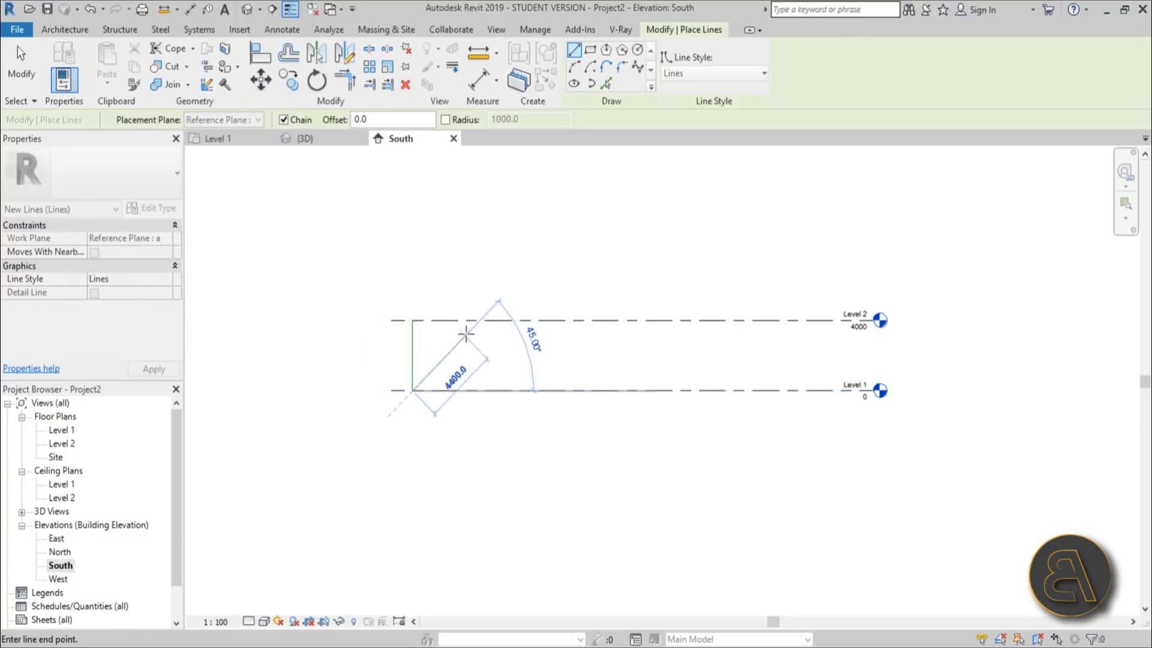
{"action": "left_click", "coordinate": [480, 321]}
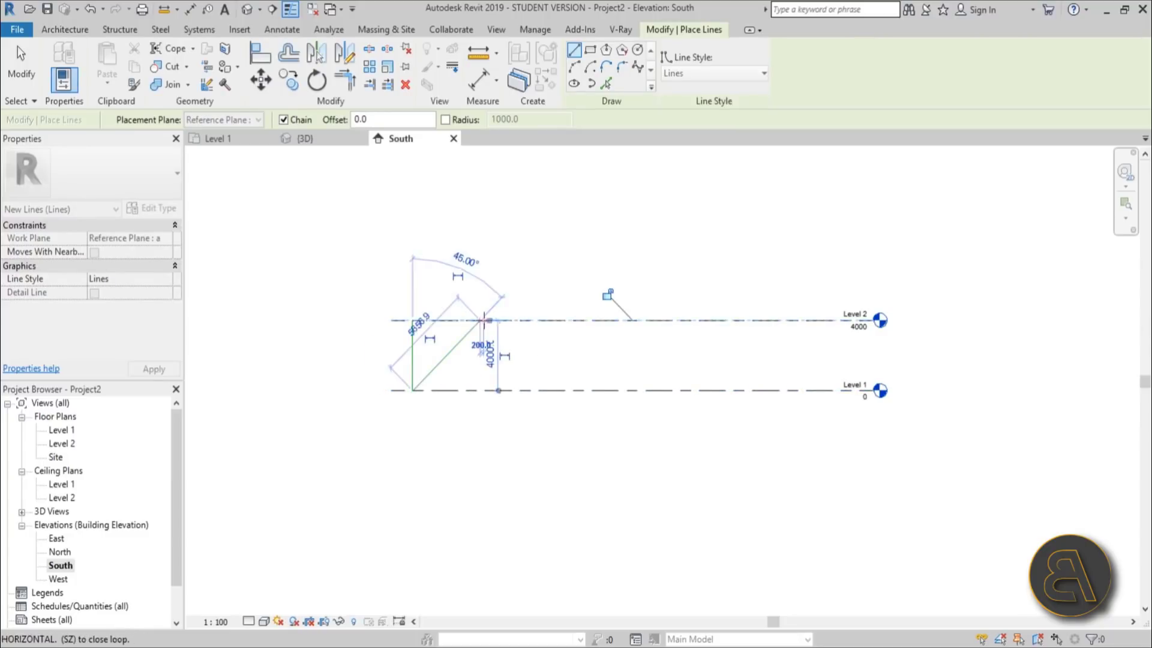
{"action": "left_click", "coordinate": [481, 390]}
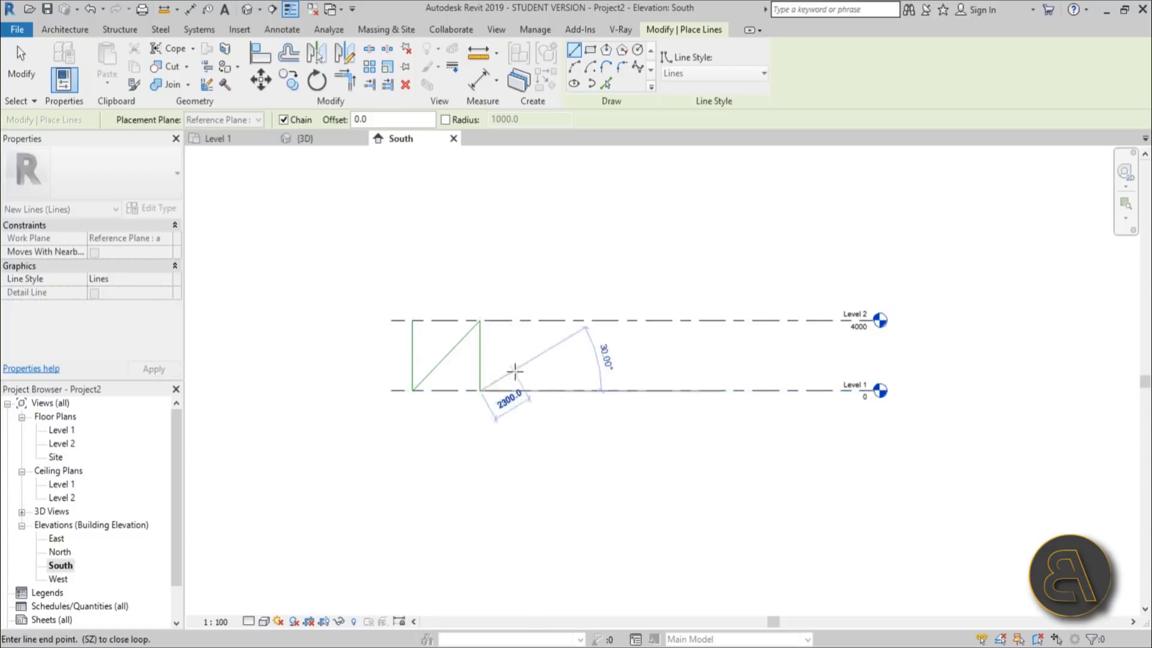
{"action": "key", "text": "Escape"}
{"action": "key", "text": "Escape"}
Copy the diagonal and its right vertical line four times end to end along Level 1, using Multiple, to form five equal bays.
{"action": "left_click_drag", "start_coordinate": [520, 370], "coordinate": [434, 336]}
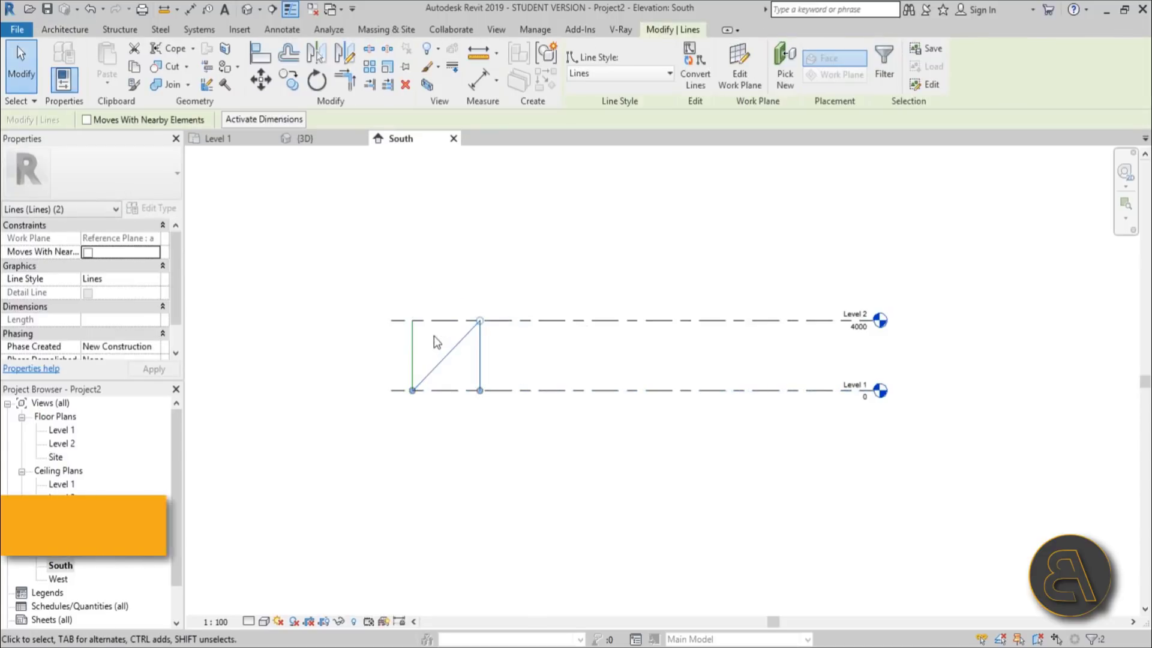
{"action": "key", "text": "c"}
{"action": "key", "text": "o"}
{"action": "left_click", "coordinate": [412, 390]}
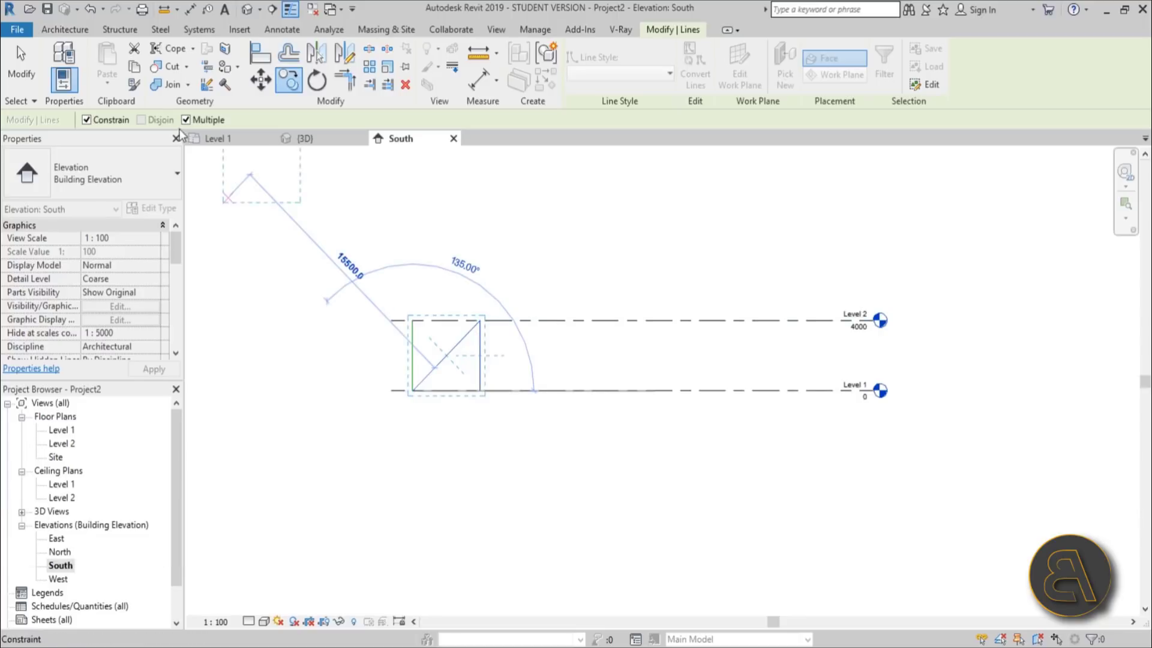
{"action": "left_click", "coordinate": [480, 391]}
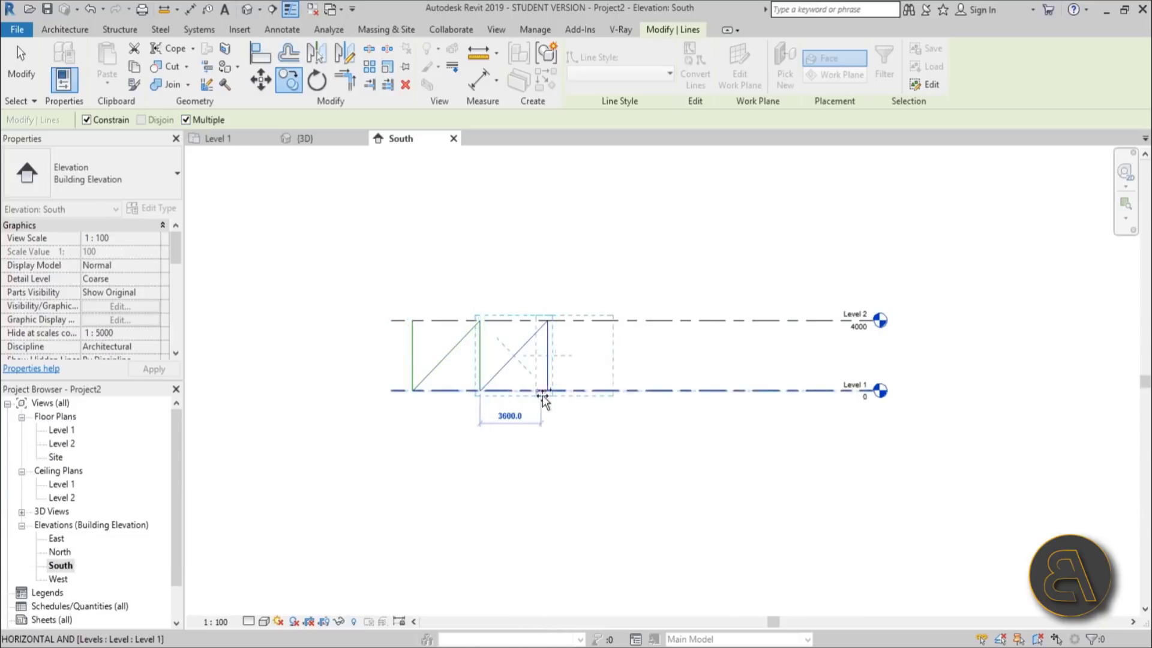
{"action": "left_click", "coordinate": [547, 391]}
{"action": "left_click", "coordinate": [615, 390]}
{"action": "left_click", "coordinate": [682, 390]}
{"action": "key", "text": "Escape"}
{"action": "key", "text": "Escape"}
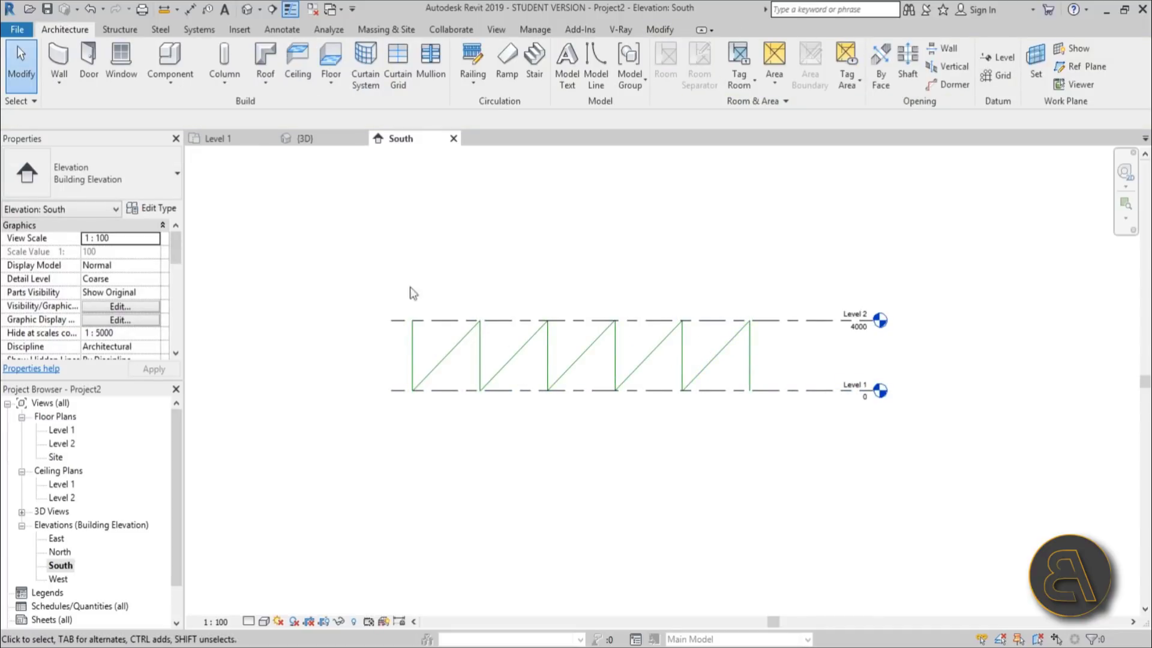
Close the five-bay truss with model lines along Level 2 and Level 1, running from its first vertical to its last.
{"action": "left_click", "coordinate": [597, 66]}
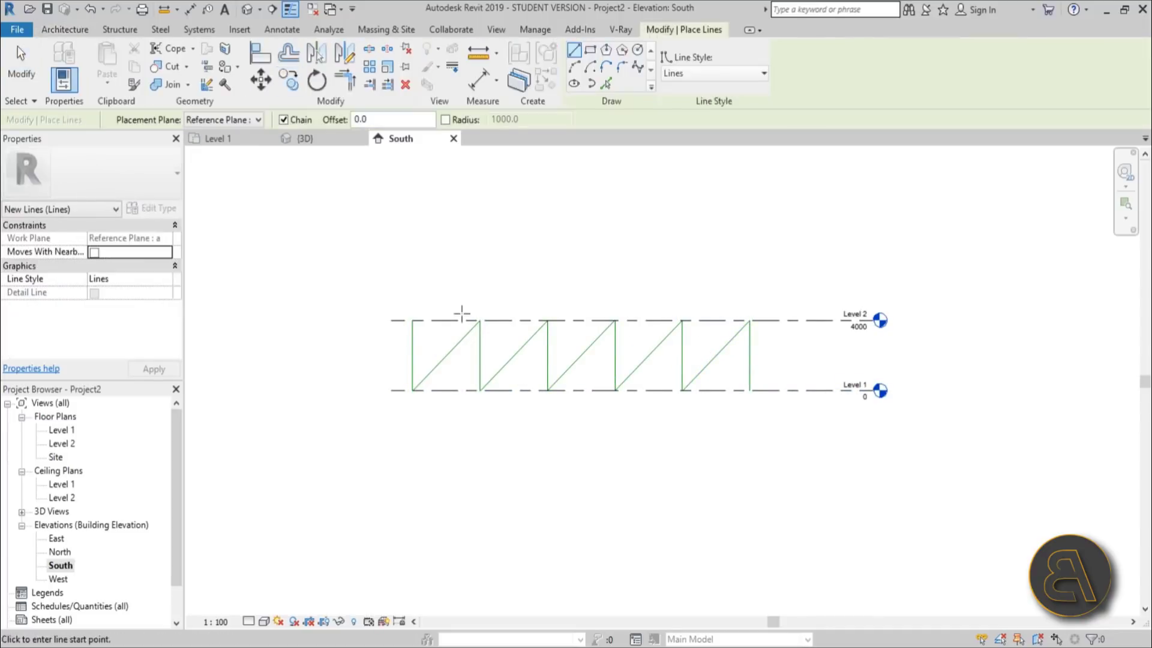
{"action": "left_click", "coordinate": [411, 320]}
{"action": "left_click", "coordinate": [750, 320]}
{"action": "key", "text": "Escape"}
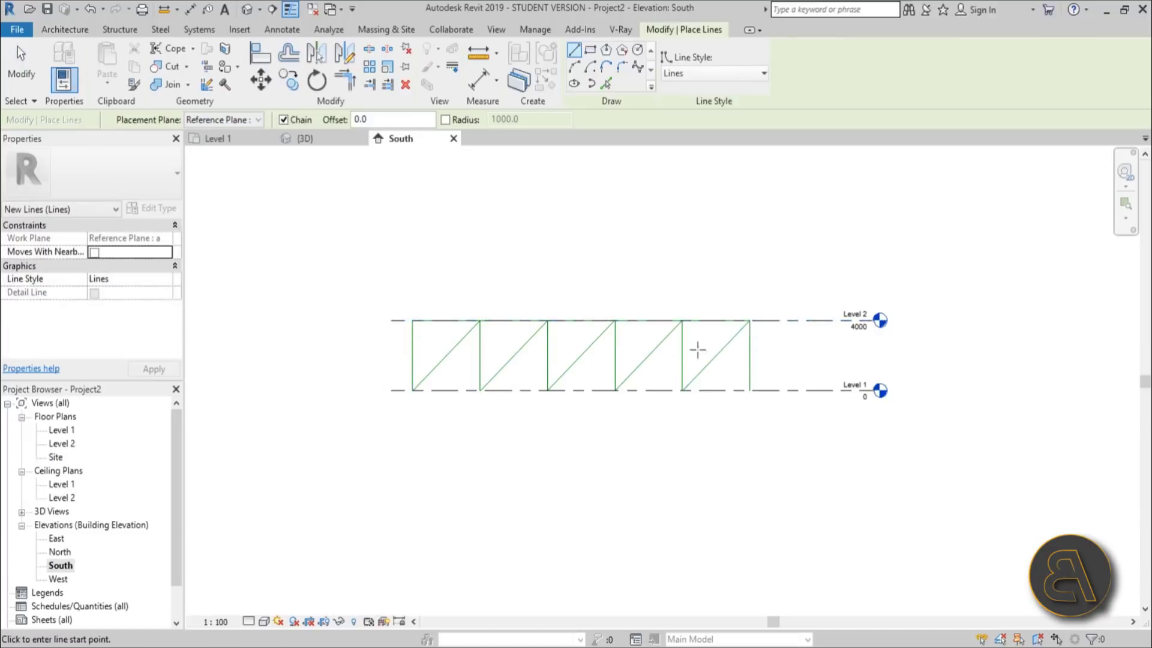
{"action": "left_click", "coordinate": [411, 391]}
{"action": "left_click", "coordinate": [751, 390]}
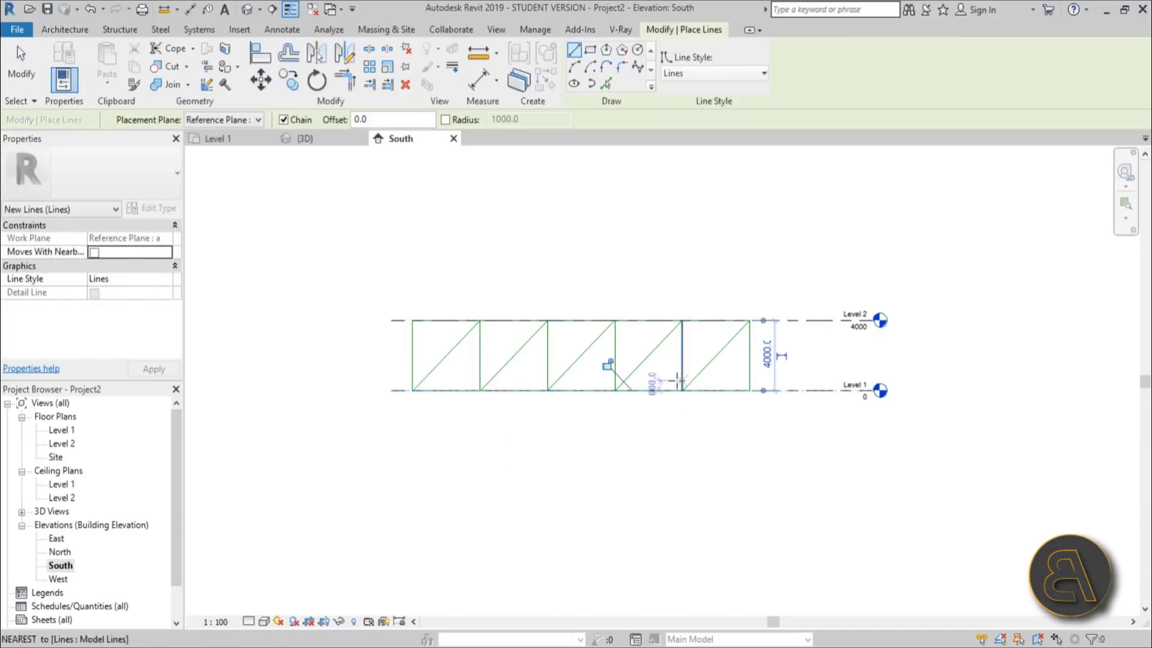
{"action": "key", "text": "Escape"}
{"action": "key", "text": "Escape"}
{"action": "scroll", "coordinate": [589, 282], "scroll_direction": "down", "scroll_amount": 1}
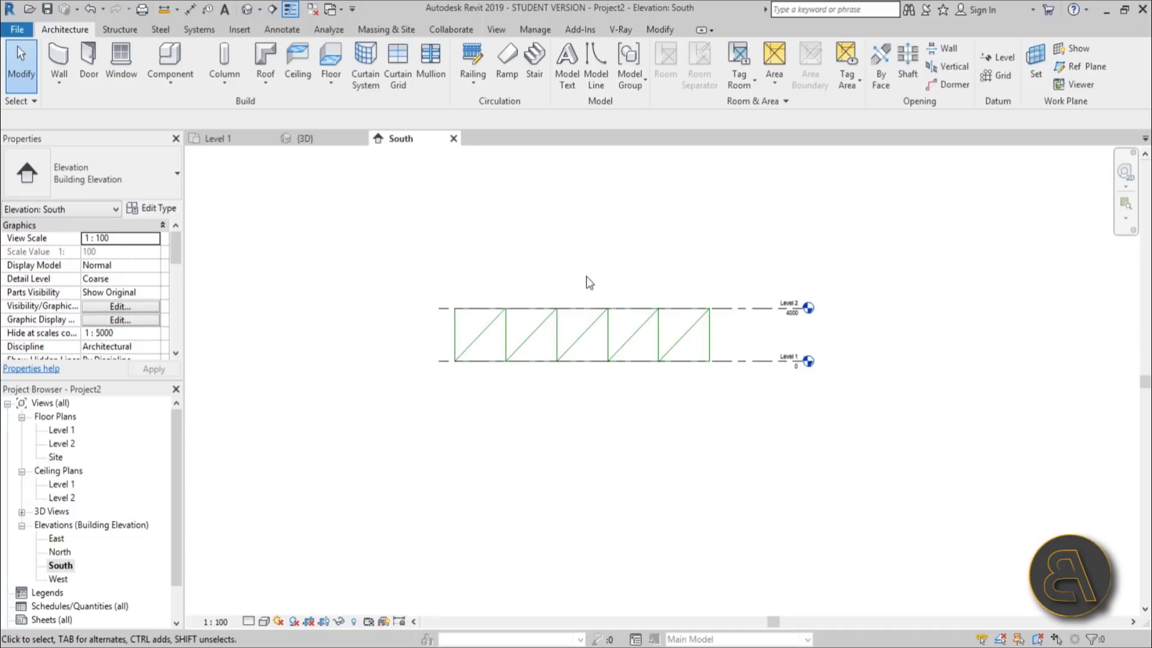
Examine the truss in the 3D view, checking individual diagonal and vertical lines up close.
{"action": "left_click", "coordinate": [246, 9]}
{"action": "middle_click_drag", "start_coordinate": [626, 285], "coordinate": [490, 242], "text": "shift"}
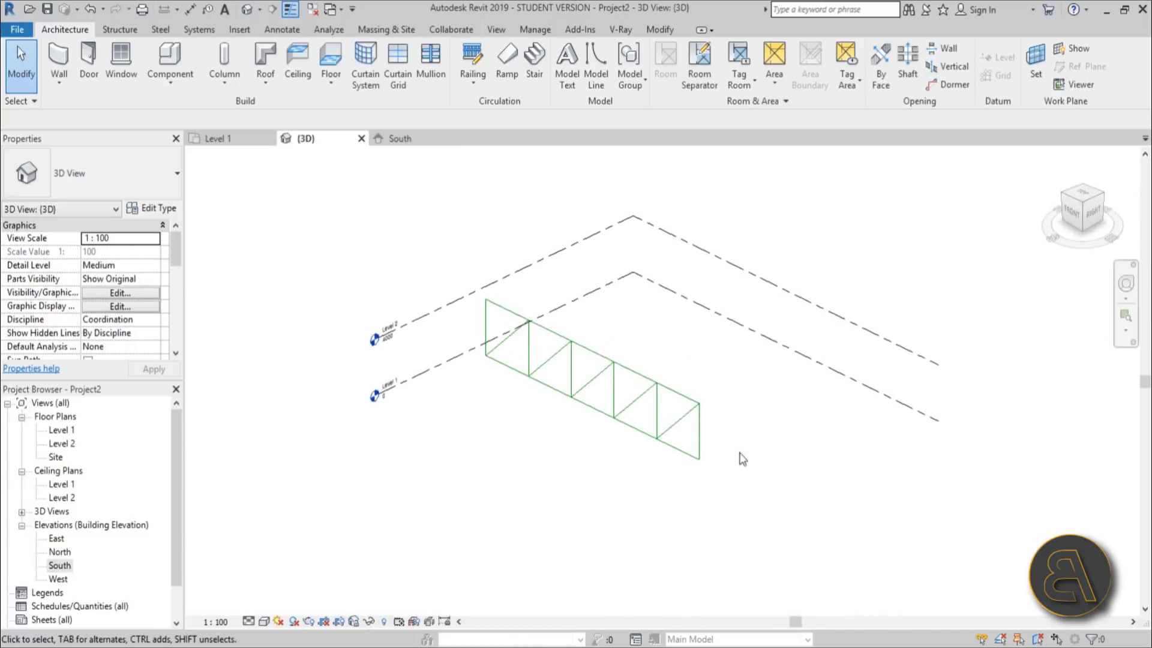
{"action": "mouse_move", "coordinate": [635, 431]}
{"action": "middle_mouse_down", "text": "shift"}
{"action": "mouse_move", "coordinate": [668, 339]}
{"action": "mouse_move", "coordinate": [617, 366]}
{"action": "mouse_move", "coordinate": [615, 427]}
{"action": "middle_mouse_up", "text": "shift"}
{"action": "left_click", "coordinate": [610, 413]}
{"action": "left_click", "coordinate": [608, 400]}
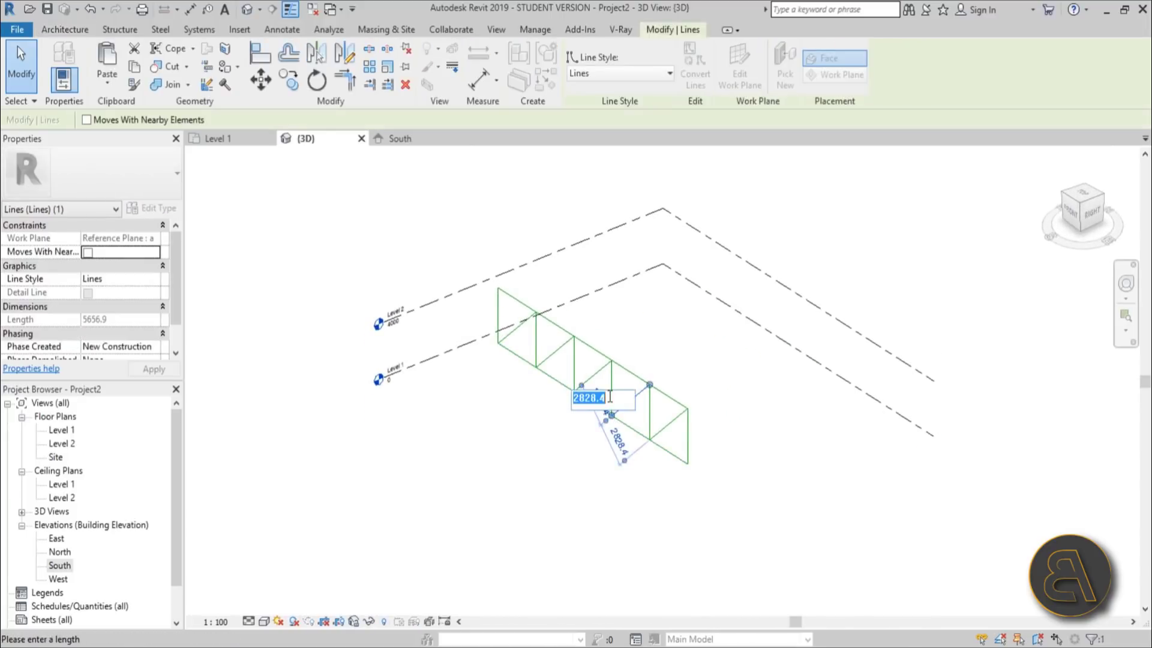
{"action": "key", "text": "Escape"}
{"action": "scroll", "coordinate": [617, 384], "scroll_direction": "up", "scroll_amount": 3}
{"action": "key", "text": "Escape"}
{"action": "left_click", "coordinate": [608, 380]}
{"action": "scroll", "coordinate": [607, 337], "scroll_direction": "up", "scroll_amount": 2}
{"action": "scroll", "coordinate": [607, 338], "scroll_direction": "up", "scroll_amount": 1}
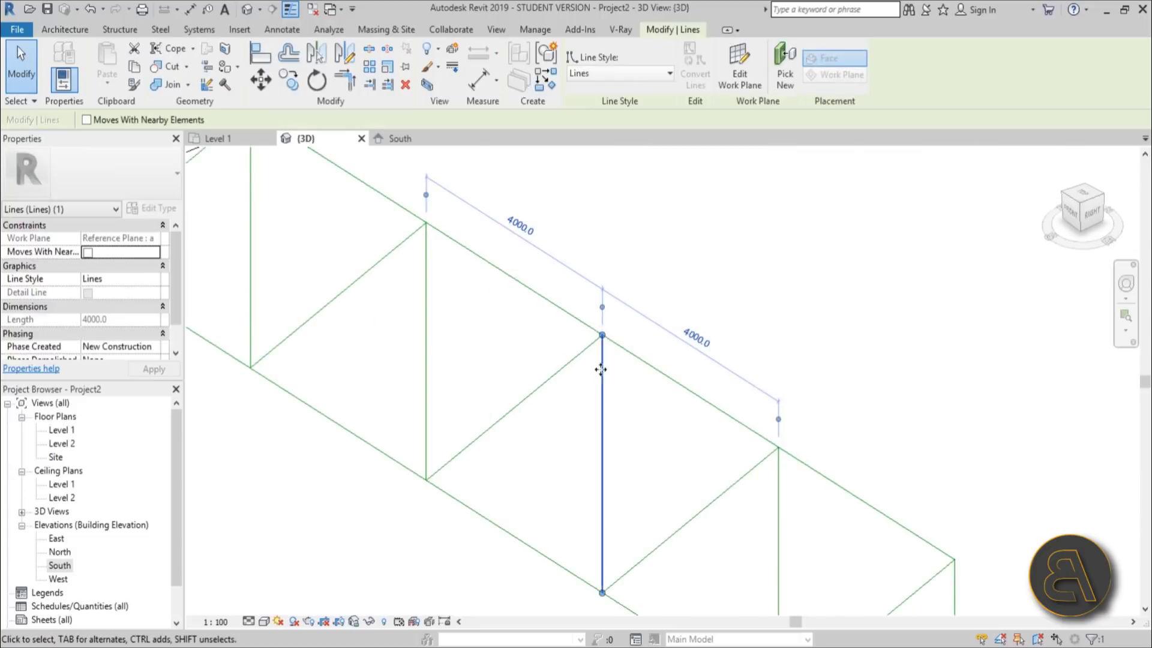
{"action": "scroll", "coordinate": [597, 393], "scroll_direction": "down", "scroll_amount": 8}
{"action": "key", "text": "Escape"}
Select all the truss lines, copy them in the Level 1 plan onto the second reference plane with Constrain off, and return to 3D.
{"action": "left_click_drag", "start_coordinate": [447, 252], "coordinate": [760, 577]}
{"action": "double_click", "coordinate": [67, 430]}
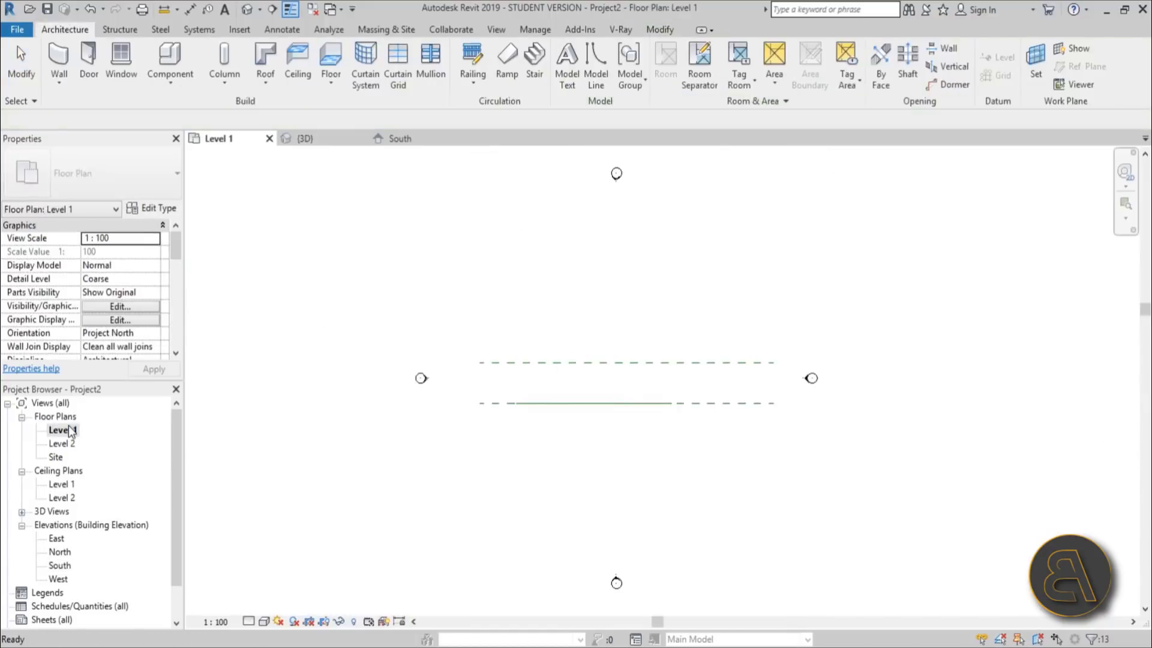
{"action": "scroll", "coordinate": [627, 396], "scroll_direction": "up", "scroll_amount": 2}
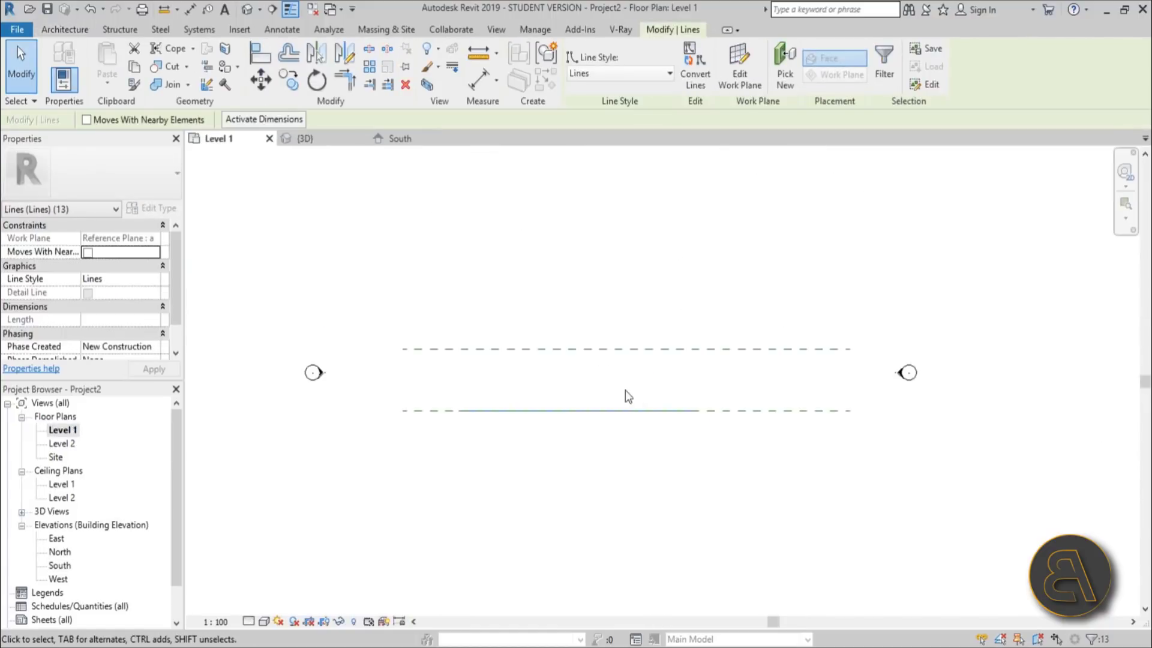
{"action": "left_click", "coordinate": [284, 84]}
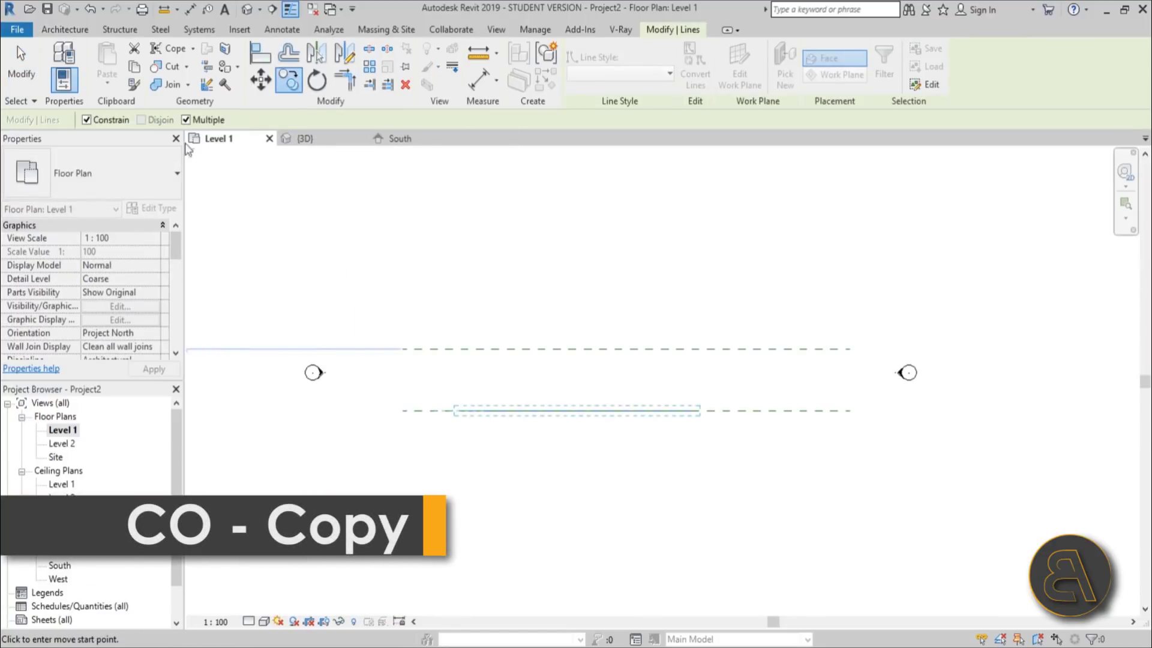
{"action": "left_click", "coordinate": [110, 122]}
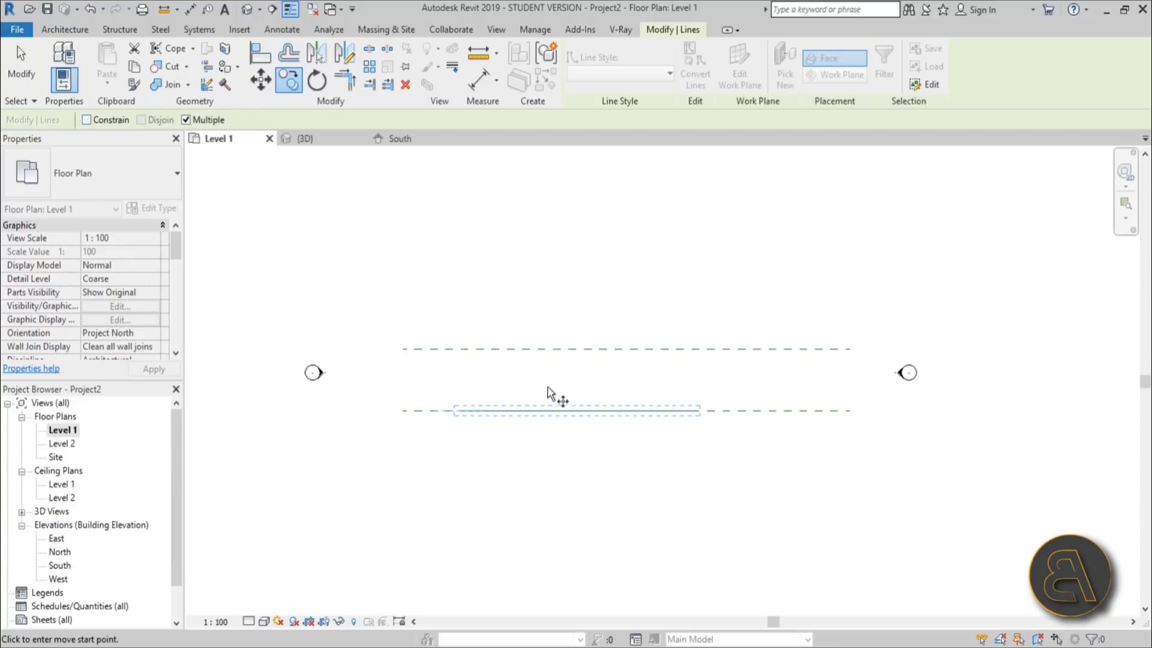
{"action": "left_click", "coordinate": [443, 411]}
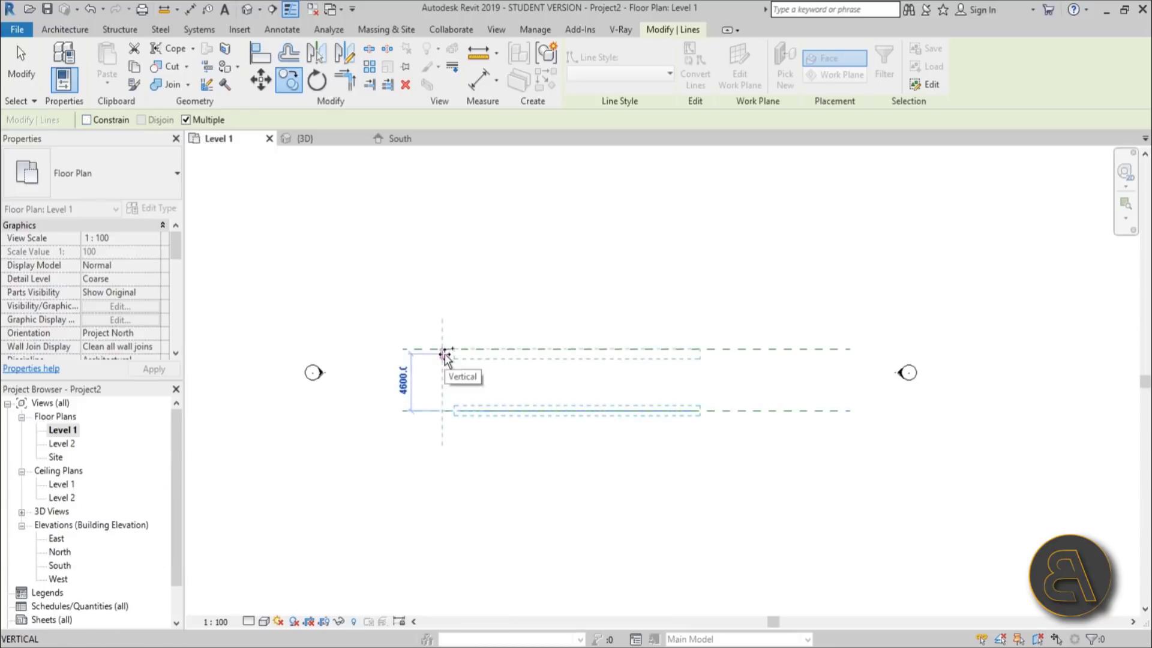
{"action": "left_click", "coordinate": [498, 378]}
{"action": "key", "text": "Escape"}
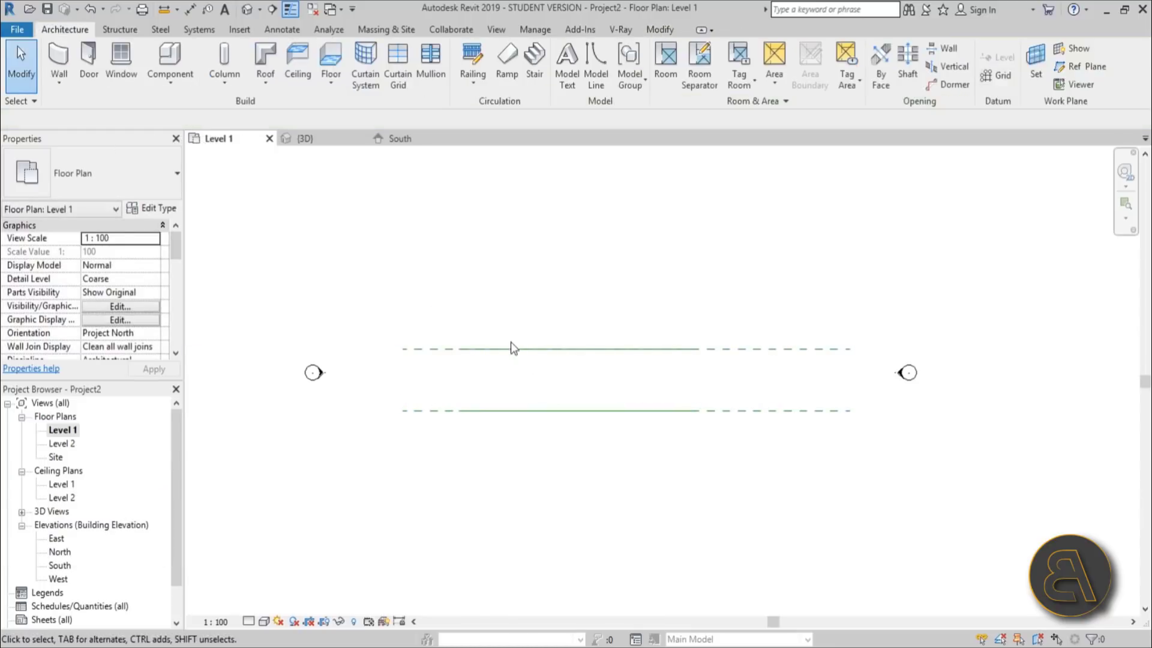
{"action": "left_click", "coordinate": [247, 9]}
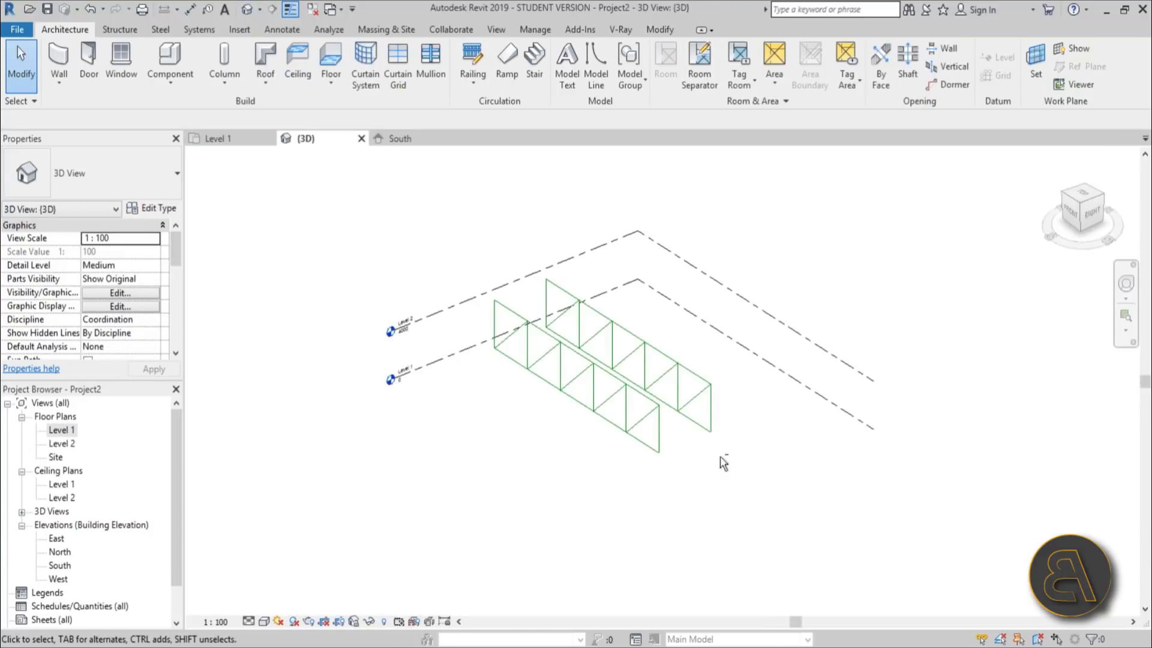
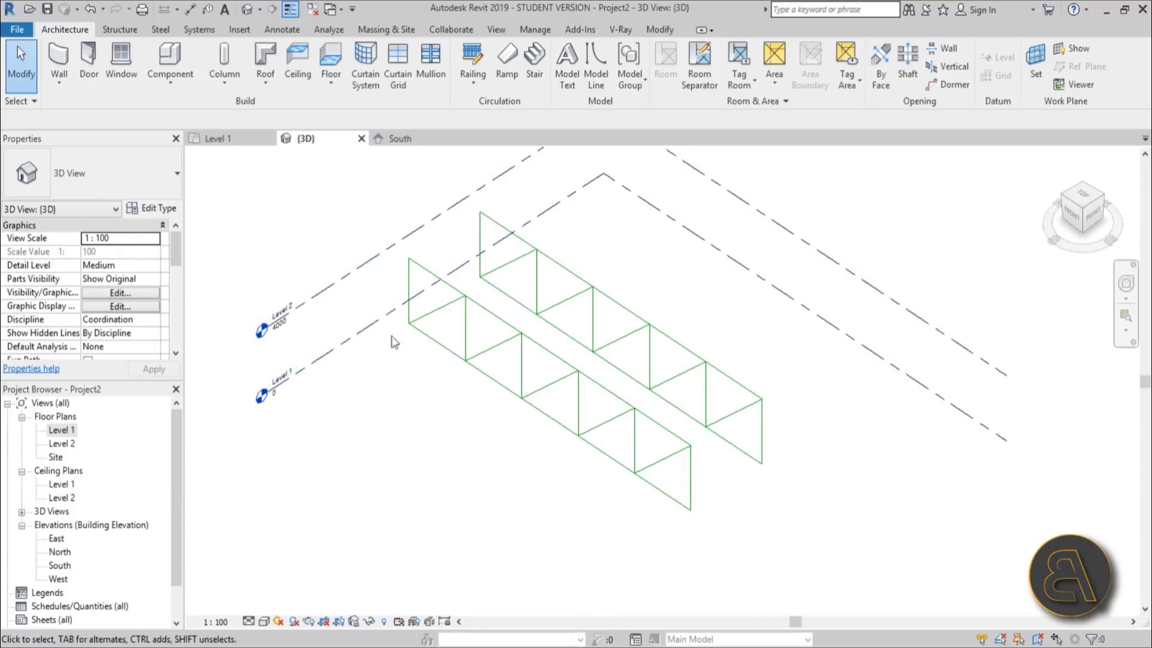
Draw model lines on the Level 2 plane joining the two trusses' top corners at the first and second verticals.
{"action": "left_click", "coordinate": [596, 66]}
{"action": "left_click", "coordinate": [219, 120]}
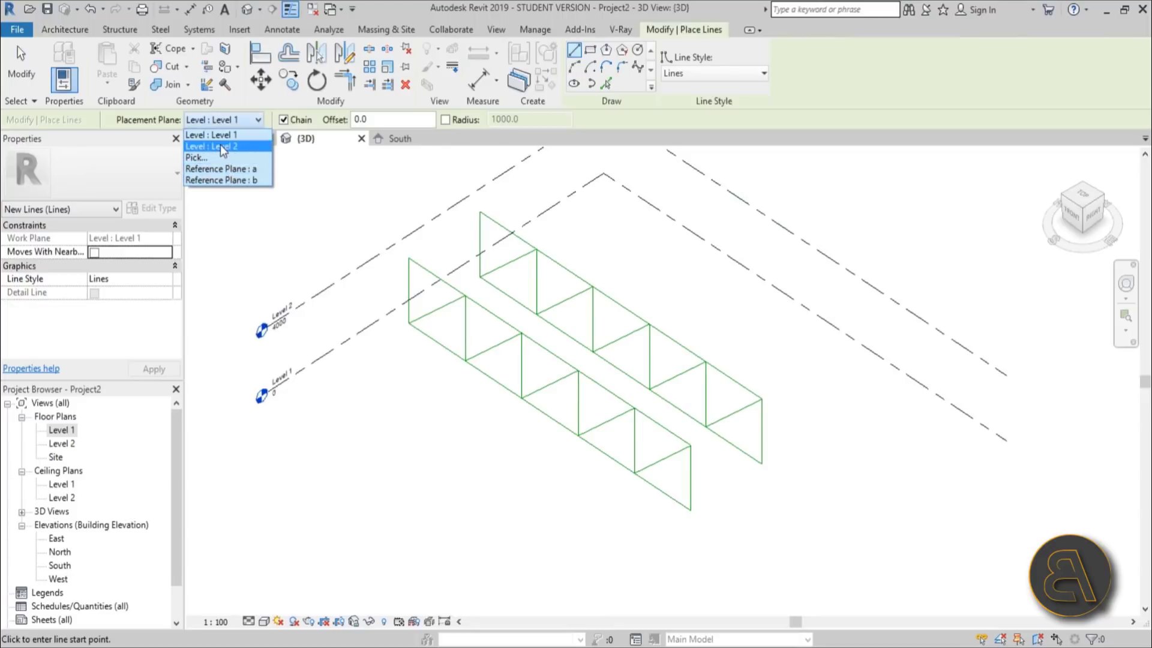
{"action": "left_click", "coordinate": [220, 146]}
{"action": "left_click", "coordinate": [225, 123]}
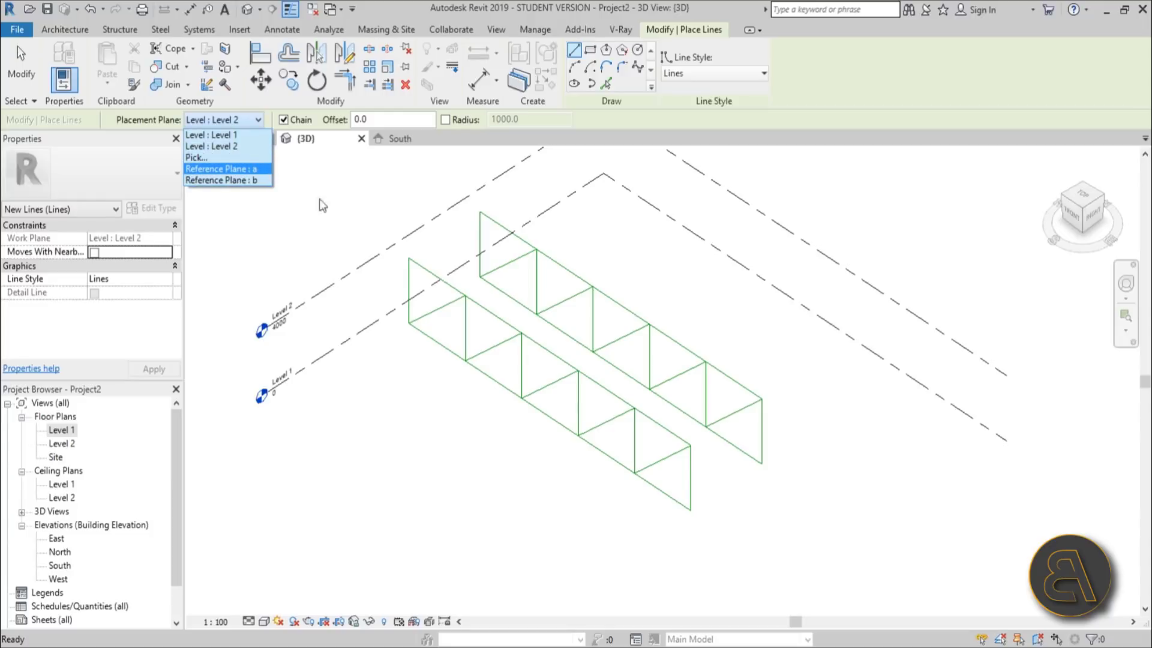
{"action": "left_click", "coordinate": [226, 146]}
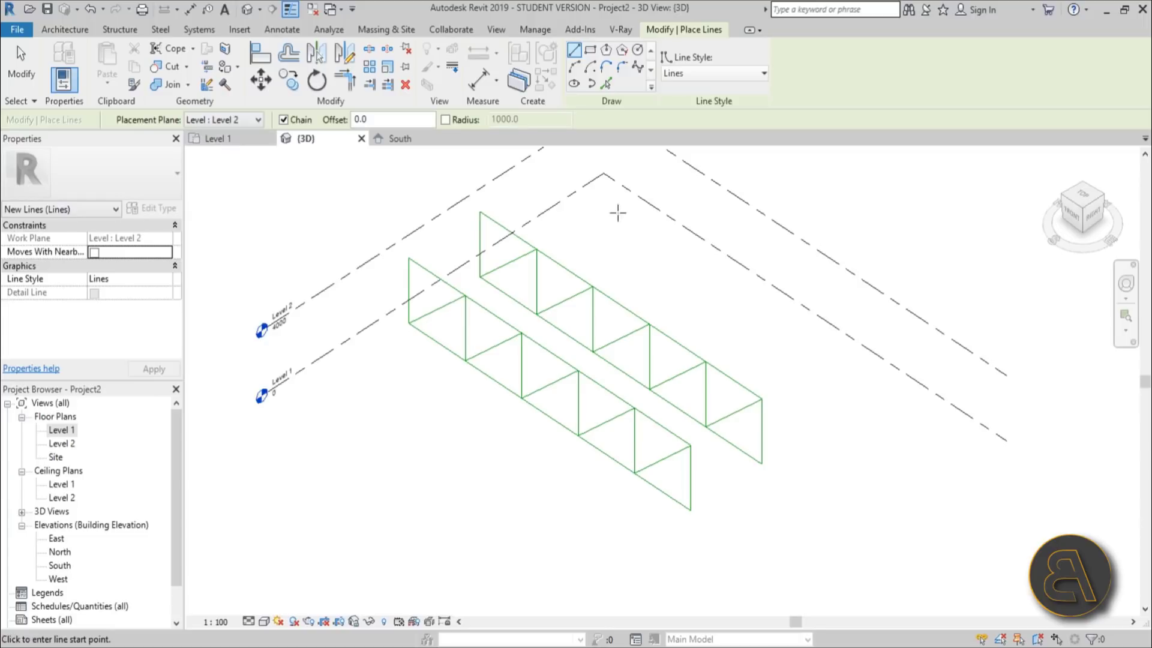
{"action": "left_click", "coordinate": [409, 258]}
{"action": "left_click", "coordinate": [480, 210]}
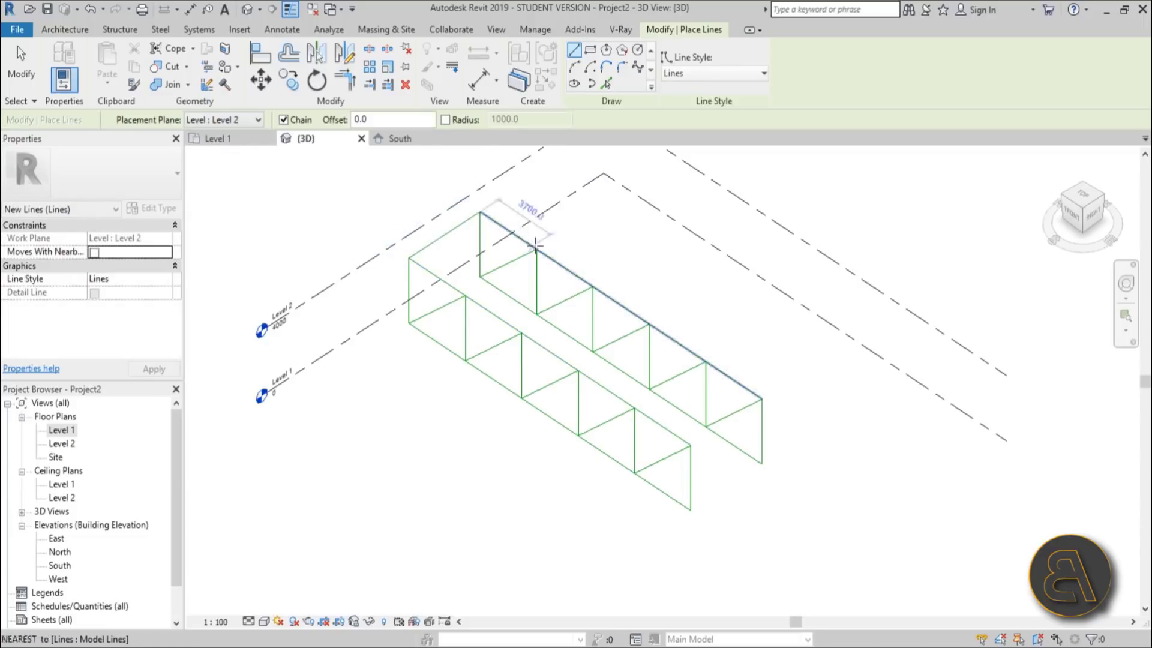
{"action": "left_click", "coordinate": [466, 294]}
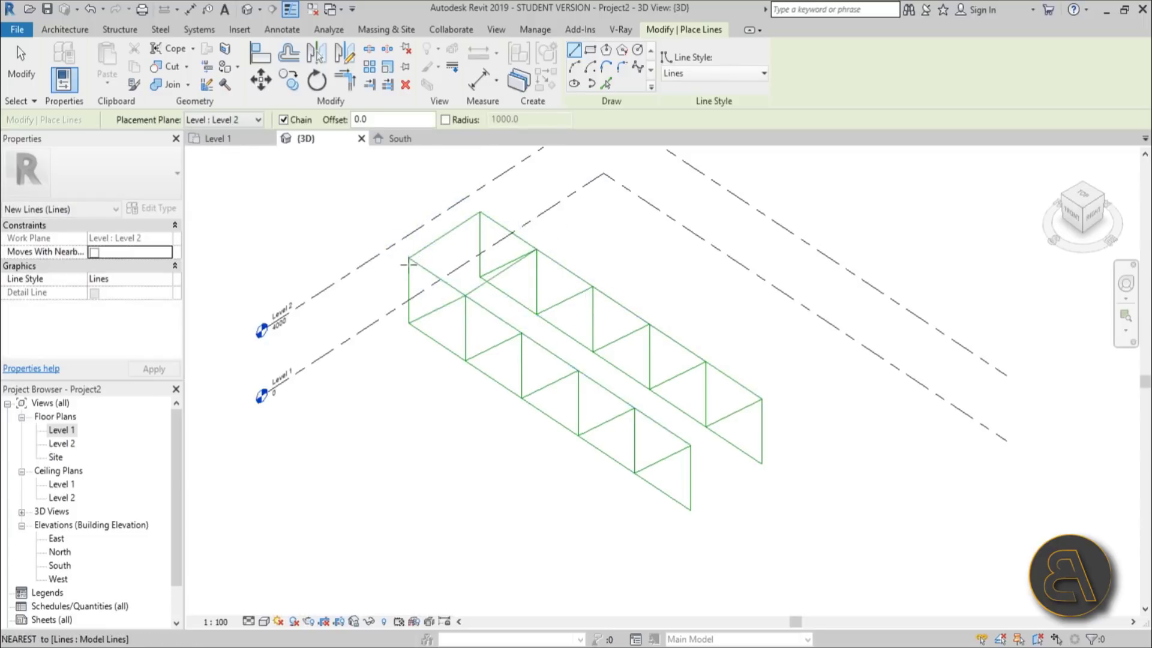
Draw zigzag diagonals across the first two Level 2 bays, plus a cross line joining the trusses at their third verticals.
{"action": "left_click", "coordinate": [408, 258]}
{"action": "left_click", "coordinate": [536, 250]}
{"action": "left_click", "coordinate": [537, 248]}
{"action": "key", "text": "Escape"}
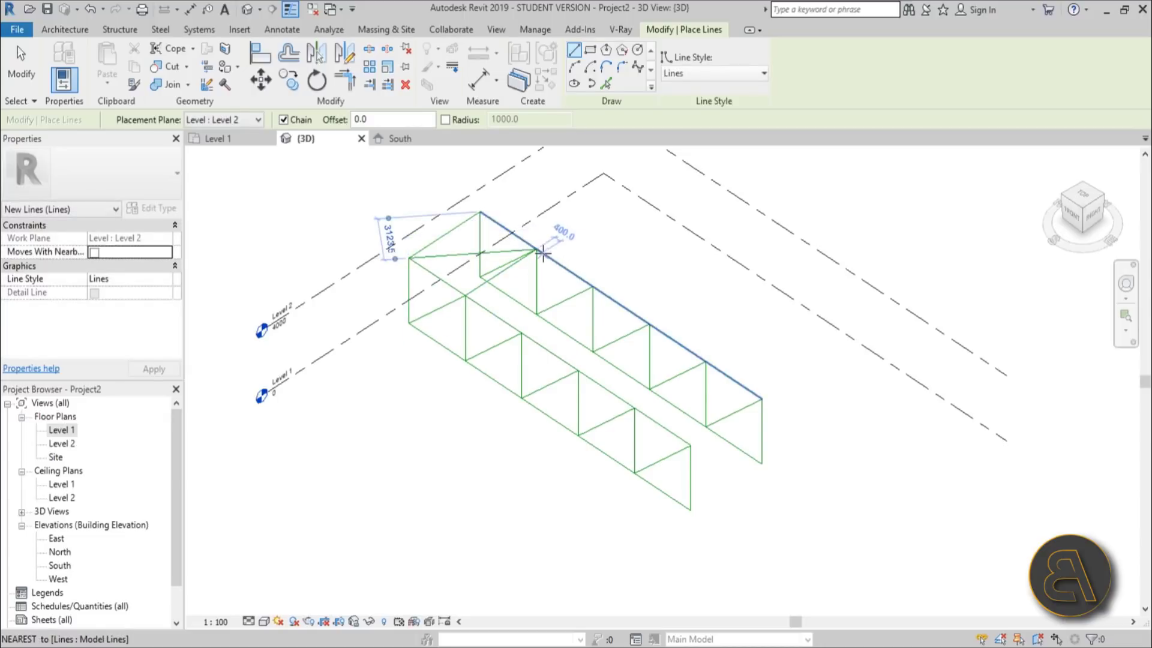
{"action": "left_click", "coordinate": [594, 287]}
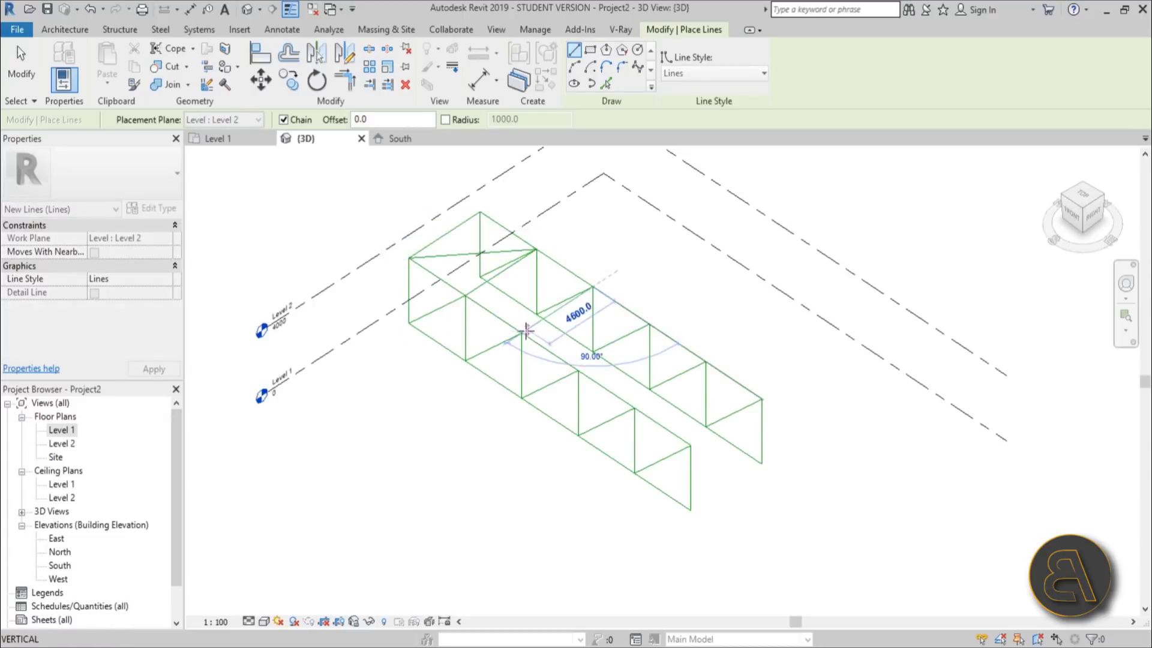
{"action": "left_click", "coordinate": [522, 332]}
{"action": "left_click", "coordinate": [536, 250]}
{"action": "key", "text": "Escape"}
Join the trusses at their fourth verticals on Level 2 and draw the diagonal back across the third bay.
{"action": "middle_click_drag", "start_coordinate": [673, 242], "coordinate": [556, 376], "text": "shift"}
{"action": "scroll", "coordinate": [556, 375], "scroll_direction": "up", "scroll_amount": 1}
{"action": "left_click", "coordinate": [545, 415]}
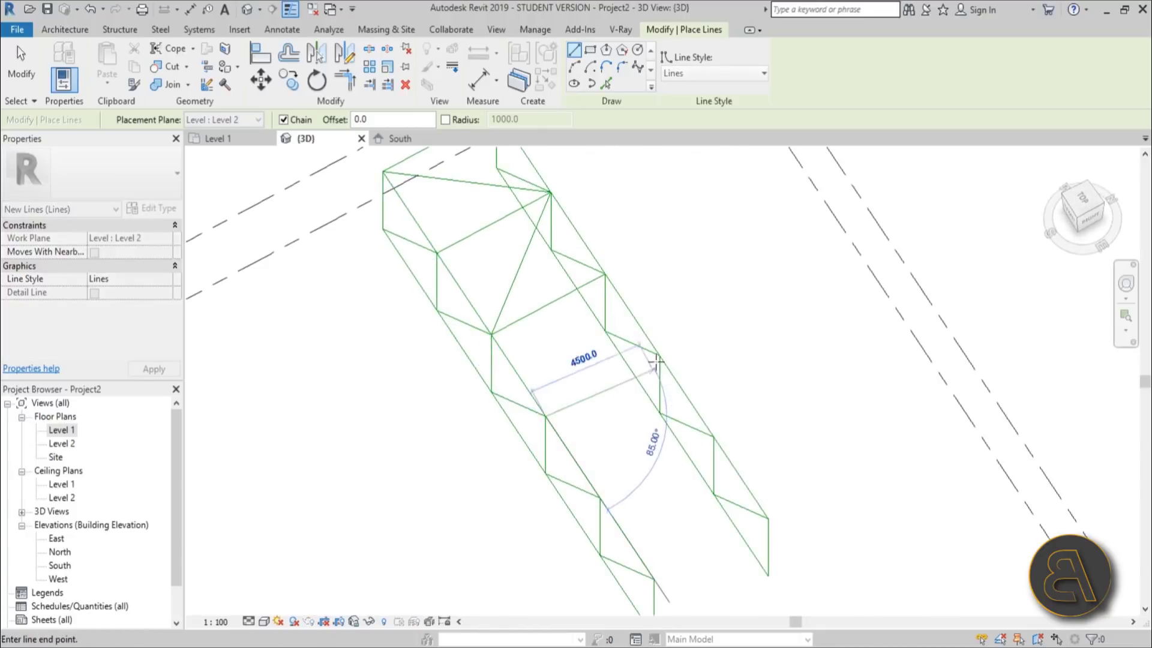
{"action": "left_click", "coordinate": [658, 359]}
{"action": "left_click", "coordinate": [490, 332]}
{"action": "key", "text": "Escape"}
{"action": "scroll", "coordinate": [595, 304], "scroll_direction": "down", "scroll_amount": 1}
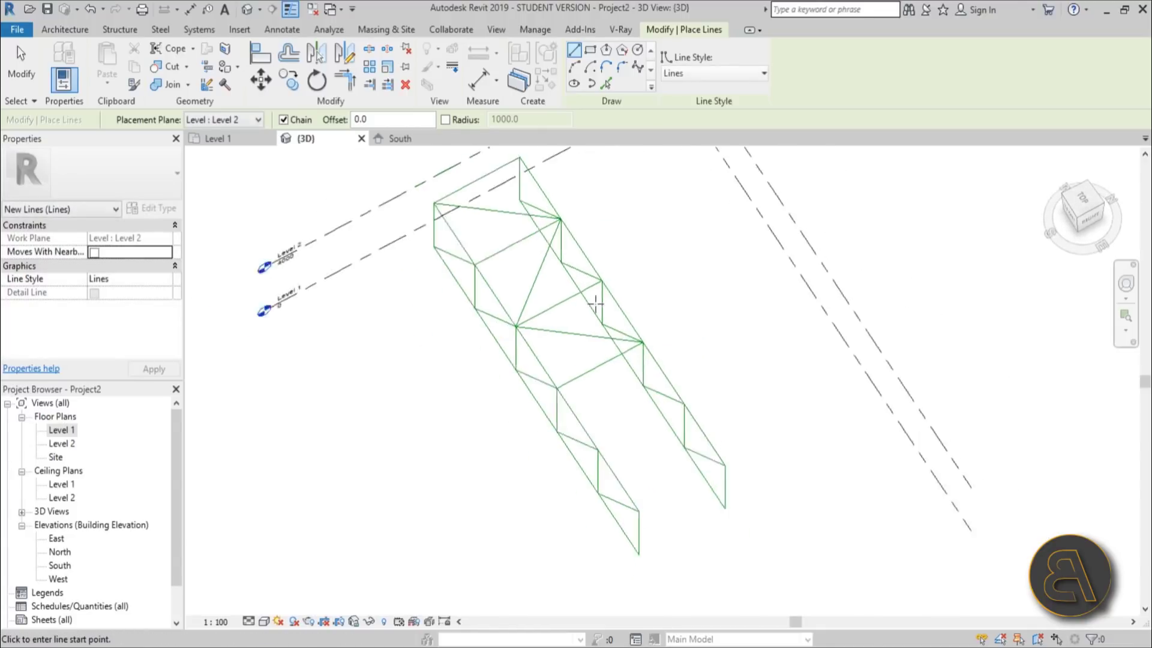
Add the Level 2 cross line at the fifth verticals and the diagonal across the fourth bay.
{"action": "scroll", "coordinate": [595, 305], "scroll_direction": "down", "scroll_amount": 1}
{"action": "middle_click_drag", "start_coordinate": [595, 304], "coordinate": [551, 221]}
{"action": "left_click", "coordinate": [555, 347]}
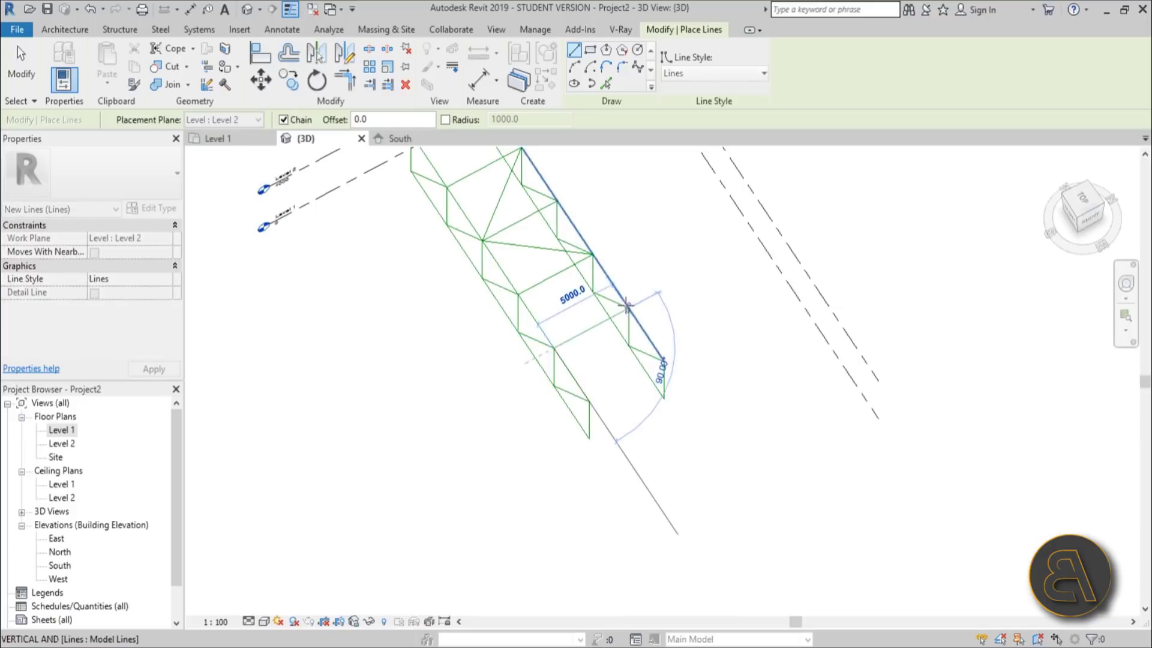
{"action": "left_click", "coordinate": [628, 309]}
{"action": "key", "text": "Escape"}
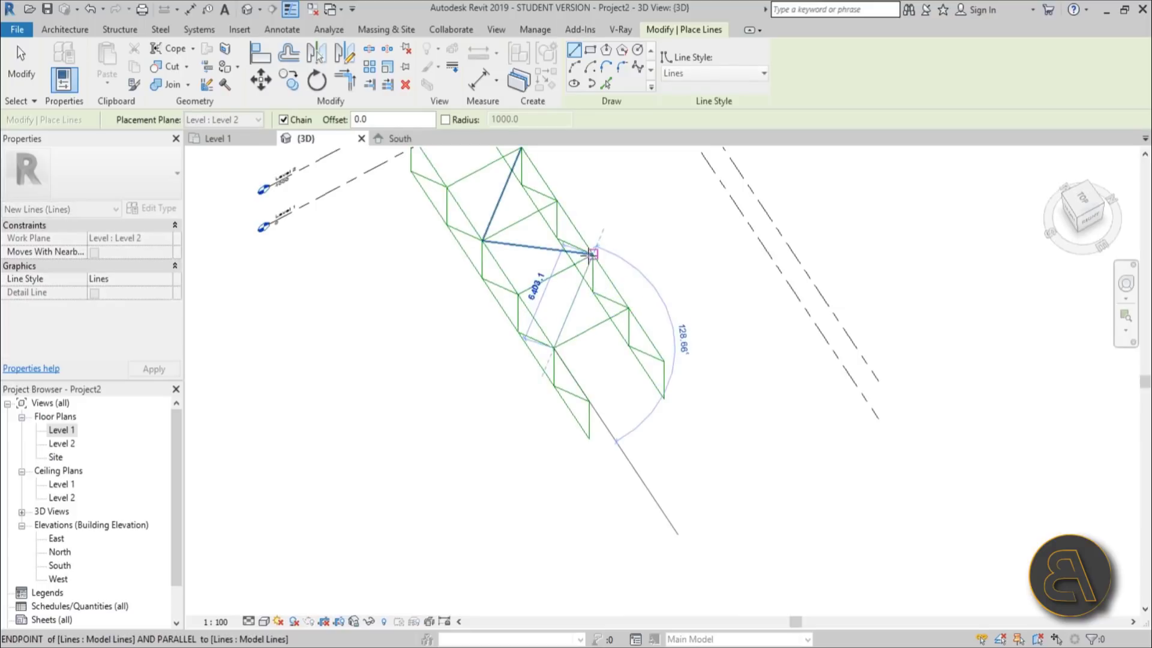
{"action": "left_click", "coordinate": [592, 255]}
{"action": "key", "text": "Escape"}
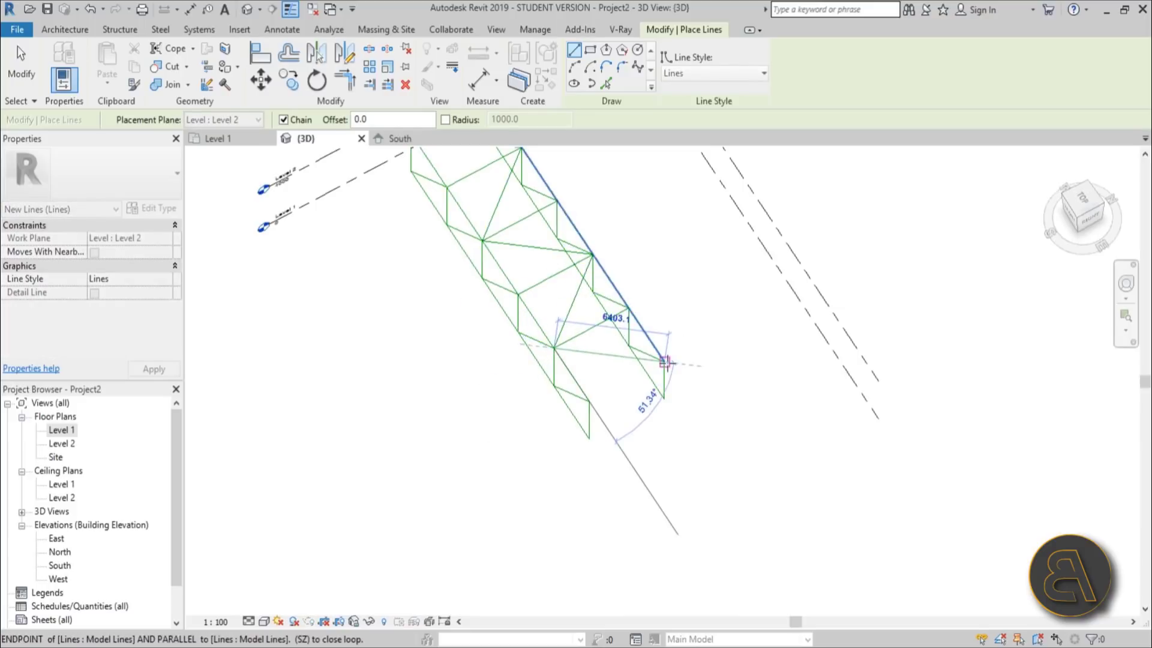
Finish the Level 2 bracing with the fifth-bay diagonal and the cross line joining the last verticals.
{"action": "left_click", "coordinate": [664, 362]}
{"action": "left_click", "coordinate": [590, 401]}
{"action": "key", "text": "Escape"}
{"action": "scroll", "coordinate": [618, 318], "scroll_direction": "down", "scroll_amount": 2}
{"action": "middle_click_drag", "start_coordinate": [728, 372], "coordinate": [711, 267], "text": "shift"}
Set the model line placement plane to Level 1 and draw a cross line joining the bases of the last verticals.
{"action": "left_click", "coordinate": [235, 121]}
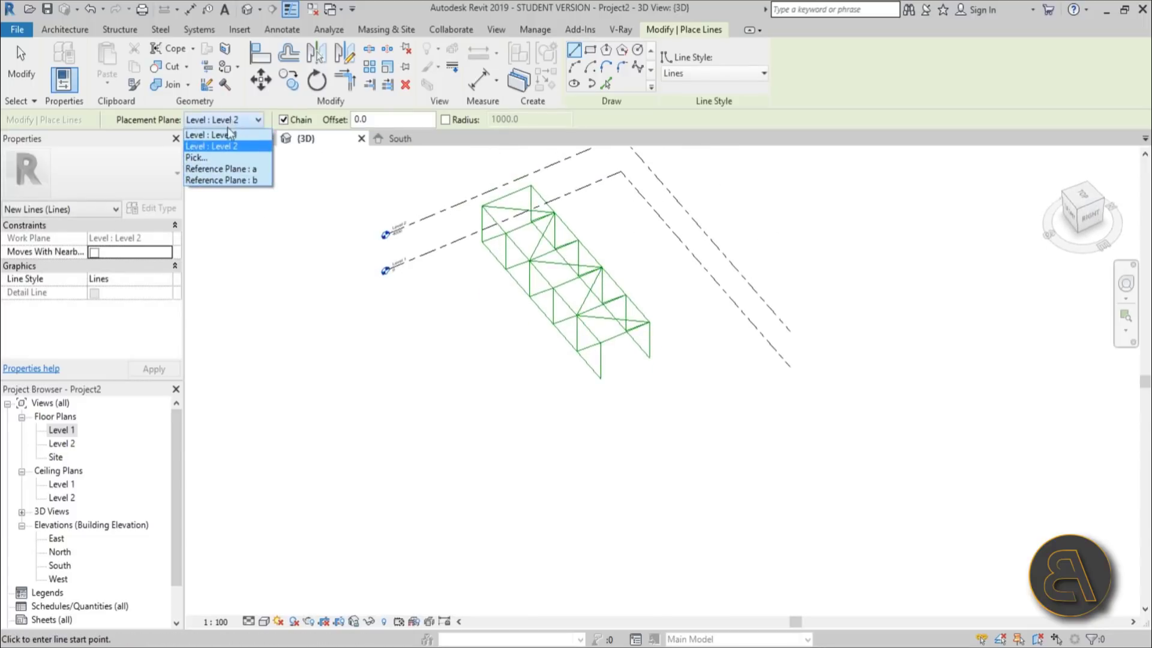
{"action": "left_click", "coordinate": [228, 132]}
{"action": "middle_click_drag", "start_coordinate": [725, 466], "coordinate": [702, 97], "text": "shift"}
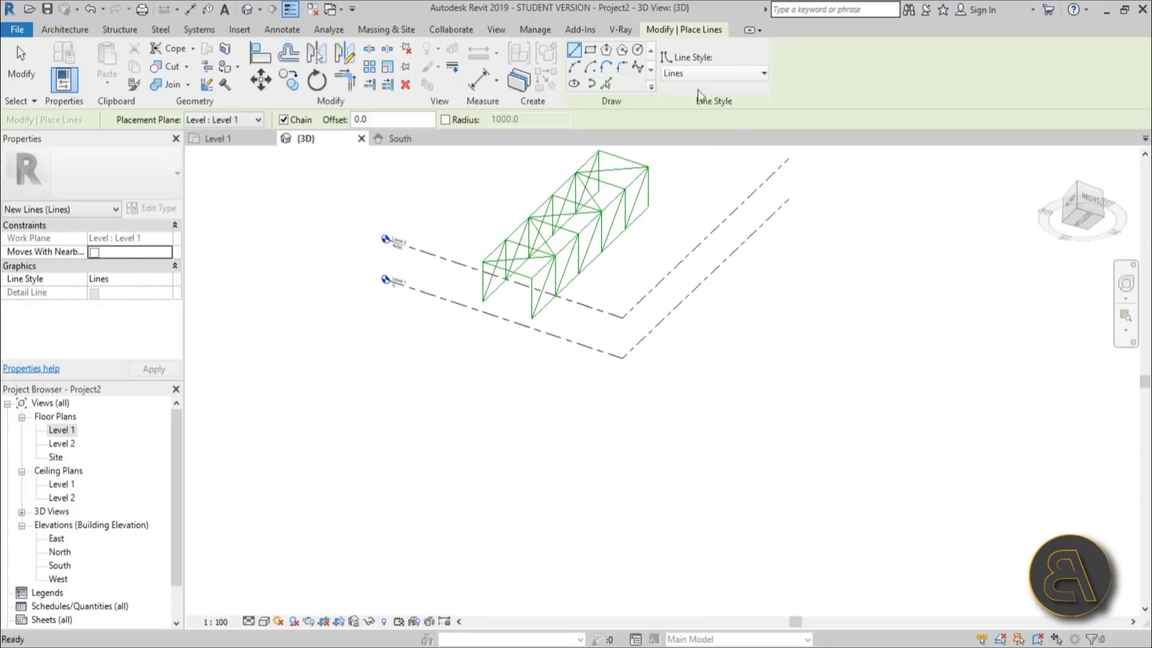
{"action": "scroll", "coordinate": [604, 209], "scroll_direction": "up", "scroll_amount": 3}
{"action": "left_click", "coordinate": [588, 180]}
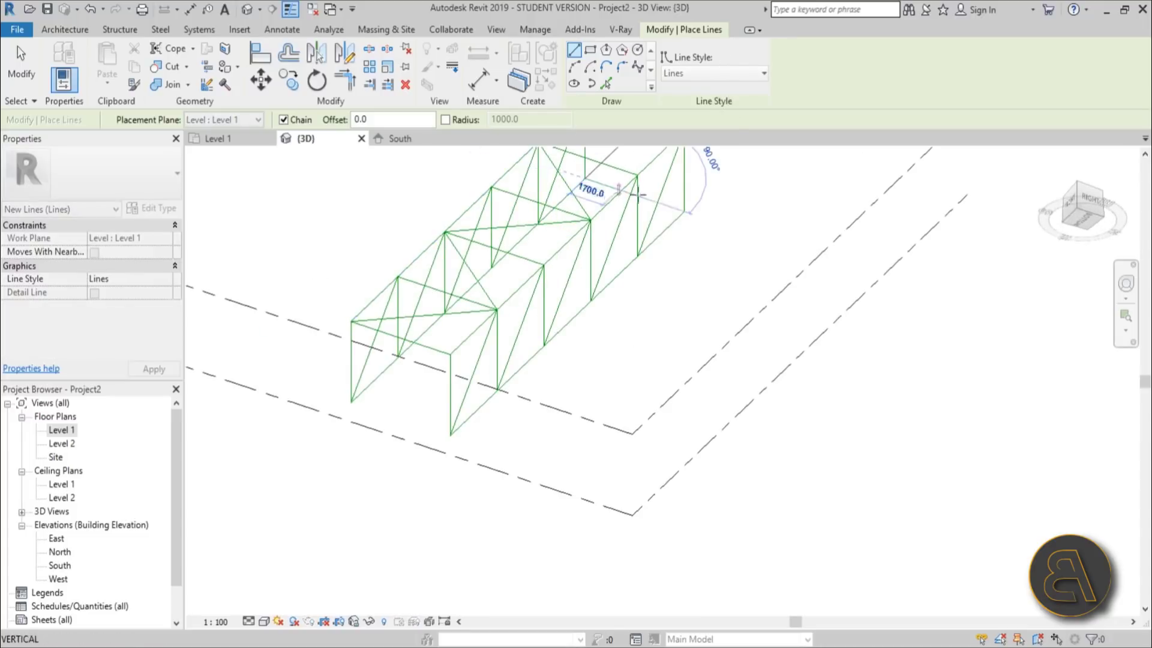
{"action": "left_click", "coordinate": [681, 210]}
Continue the Level 1 bracing back over the last two bays with zigzag diagonals and cross lines.
{"action": "middle_click_drag", "start_coordinate": [580, 262], "coordinate": [596, 311], "text": "shift"}
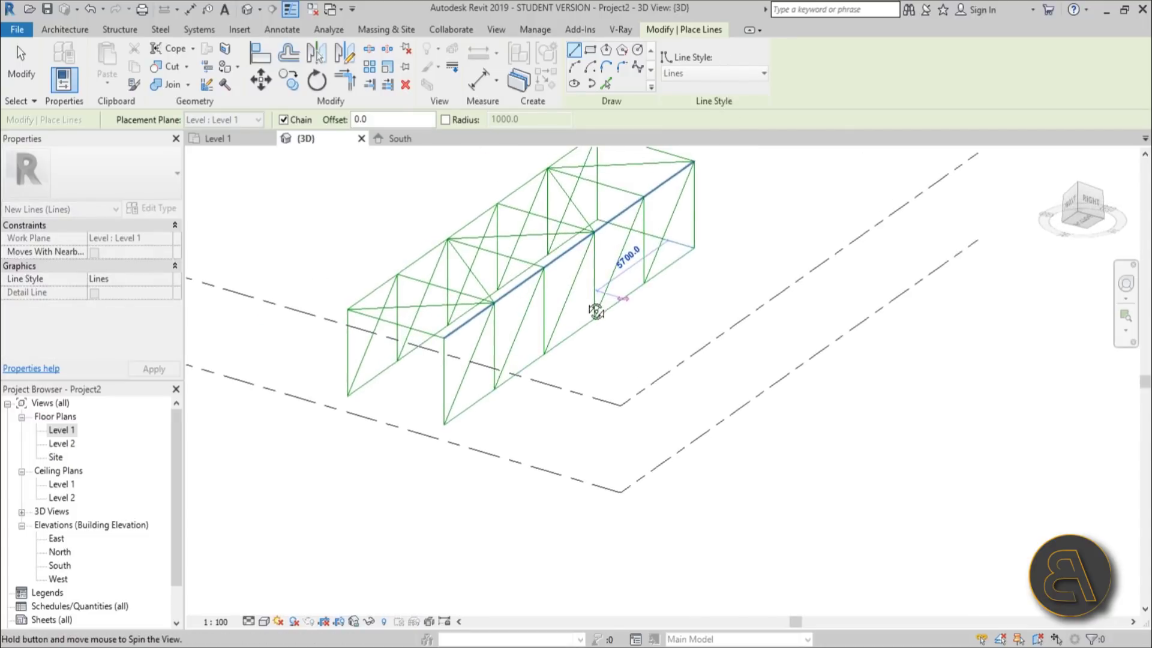
{"action": "scroll", "coordinate": [545, 267], "scroll_direction": "up", "scroll_amount": 2}
{"action": "left_click", "coordinate": [549, 251]}
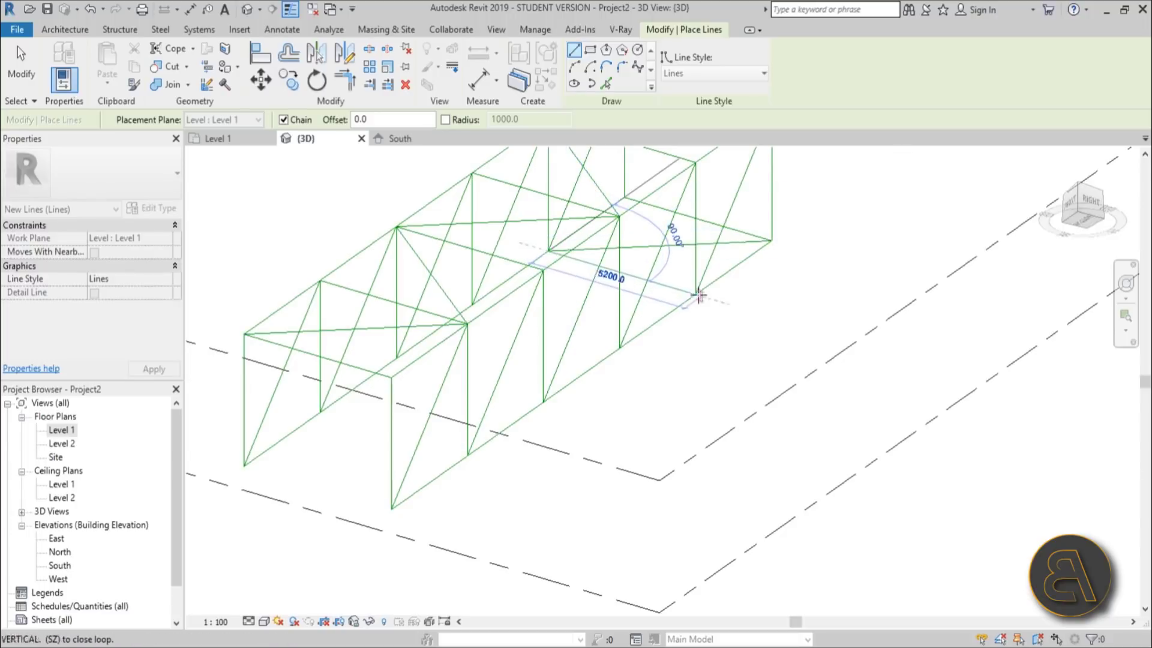
{"action": "left_click", "coordinate": [694, 293]}
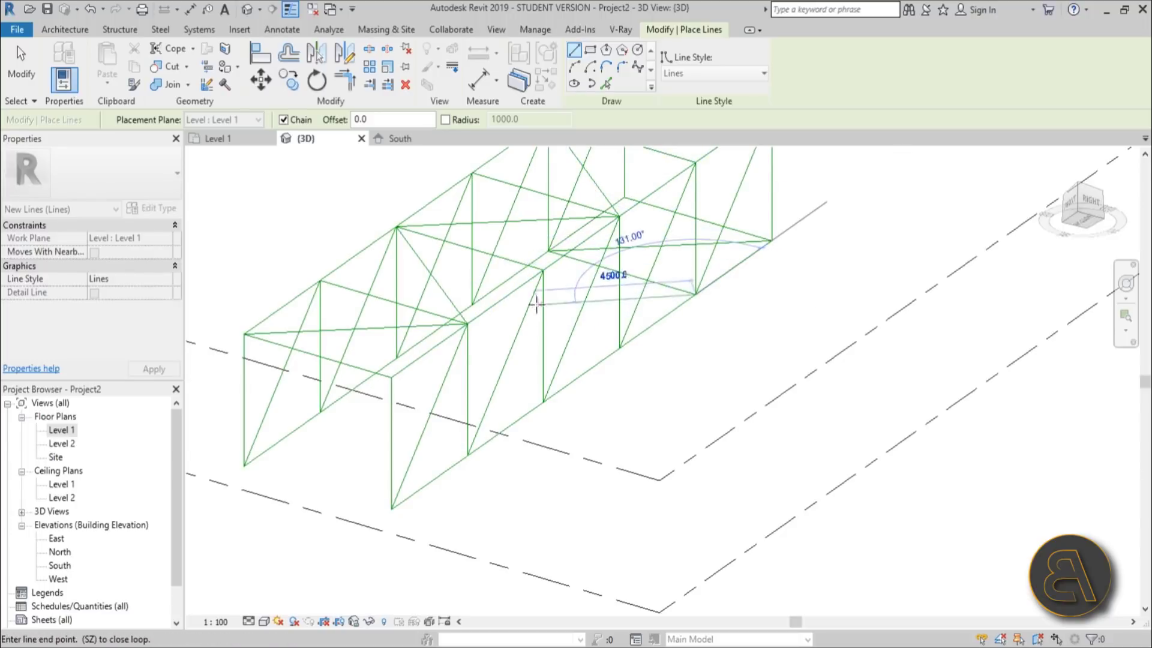
{"action": "middle_click_drag", "start_coordinate": [536, 304], "coordinate": [514, 288], "text": "shift"}
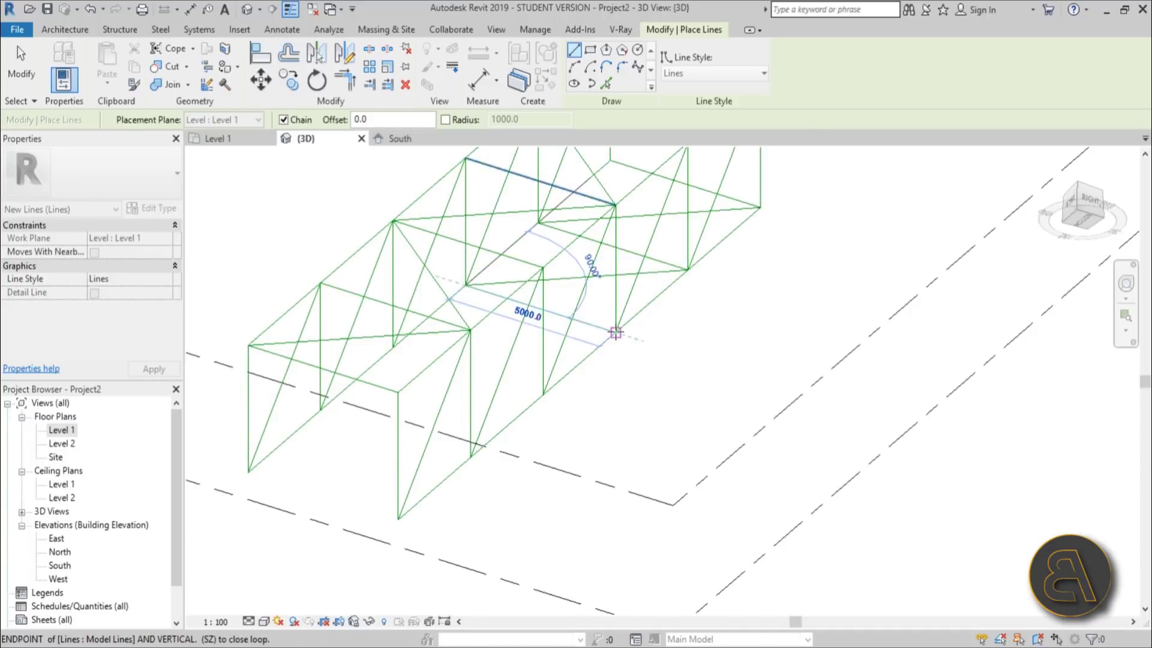
{"action": "middle_click_drag", "start_coordinate": [617, 330], "coordinate": [658, 436], "text": "shift"}
{"action": "key", "text": "Escape"}
{"action": "key", "text": "Escape"}
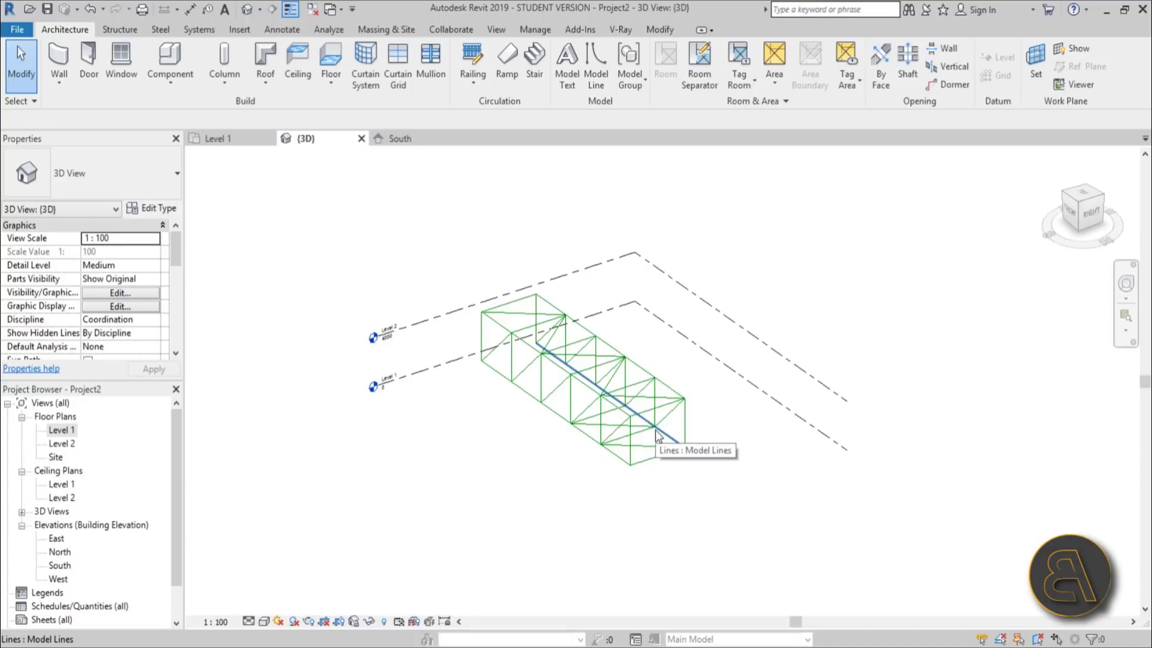
Place a slanted UC305x305x97 column with 3D Snapping from the first vertical's midpoint to the other truss's second joint on Level 2.
{"action": "middle_click_drag", "start_coordinate": [480, 487], "coordinate": [540, 450], "text": "shift"}
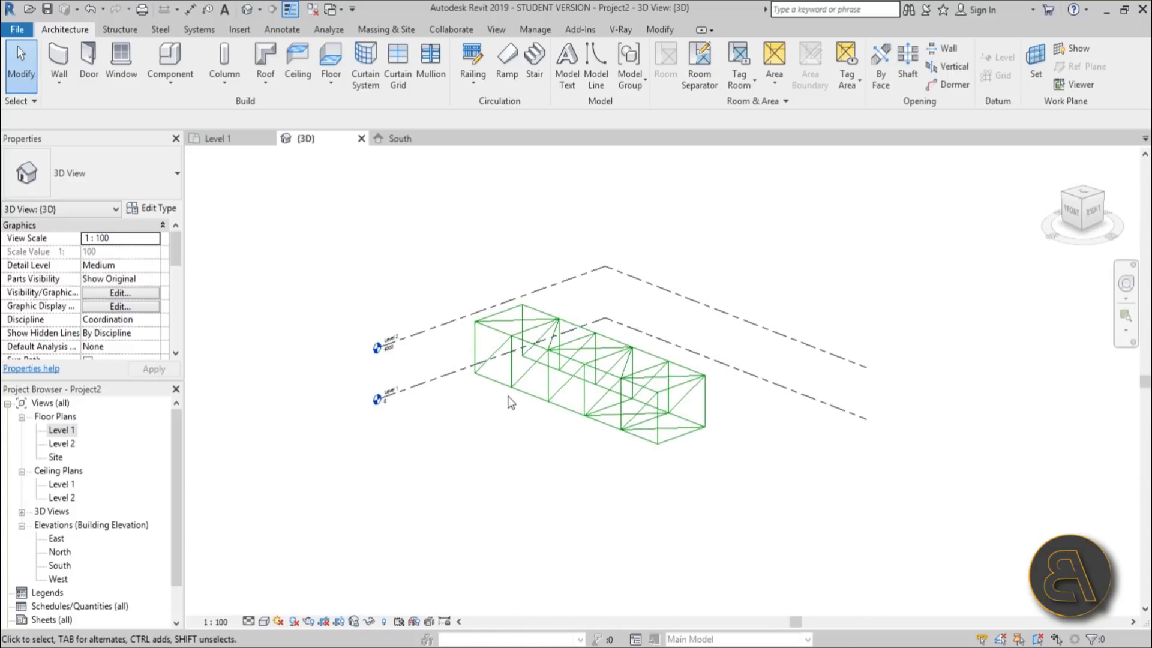
{"action": "scroll", "coordinate": [540, 429], "scroll_direction": "down", "scroll_amount": 3}
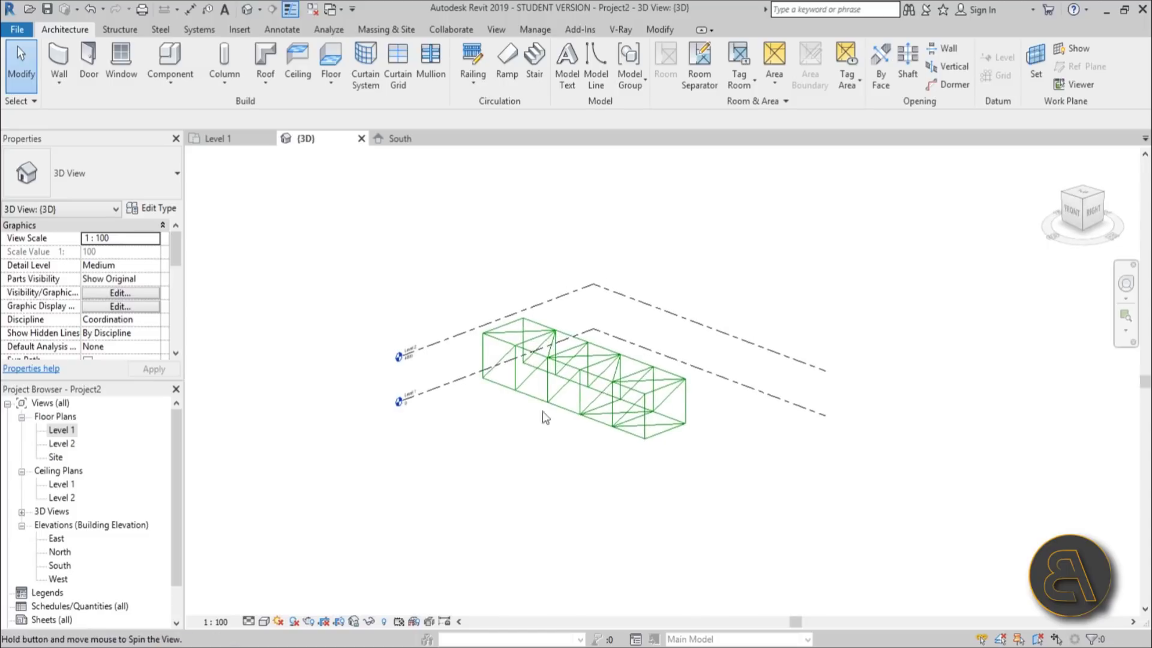
{"action": "left_click", "coordinate": [119, 29]}
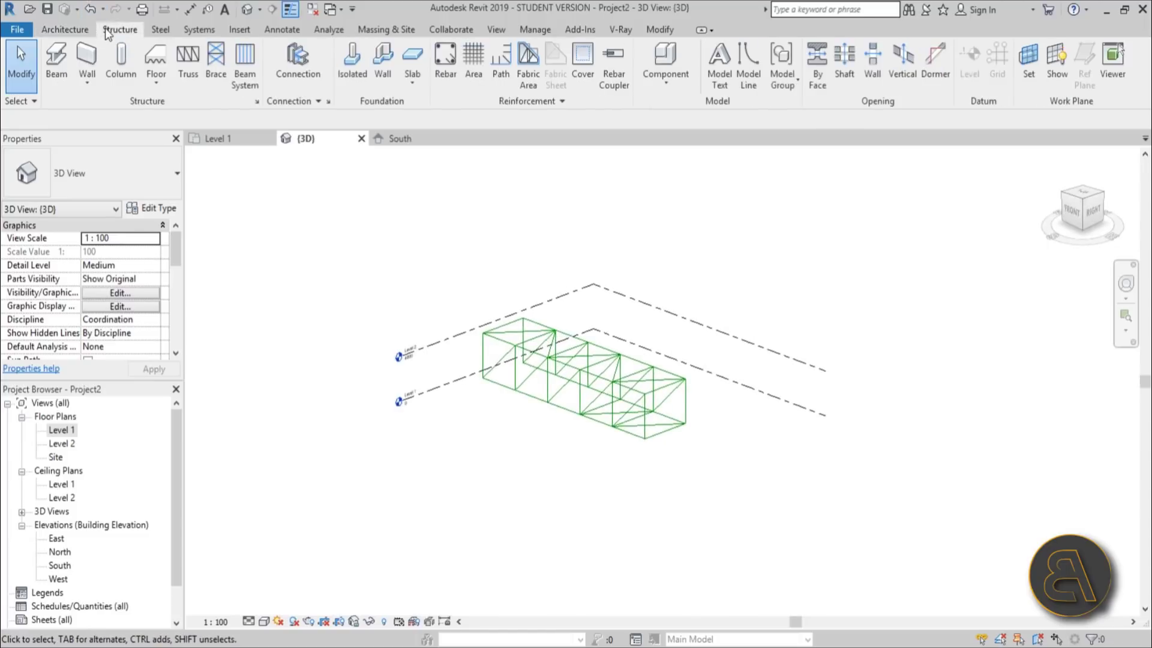
{"action": "left_click", "coordinate": [120, 63]}
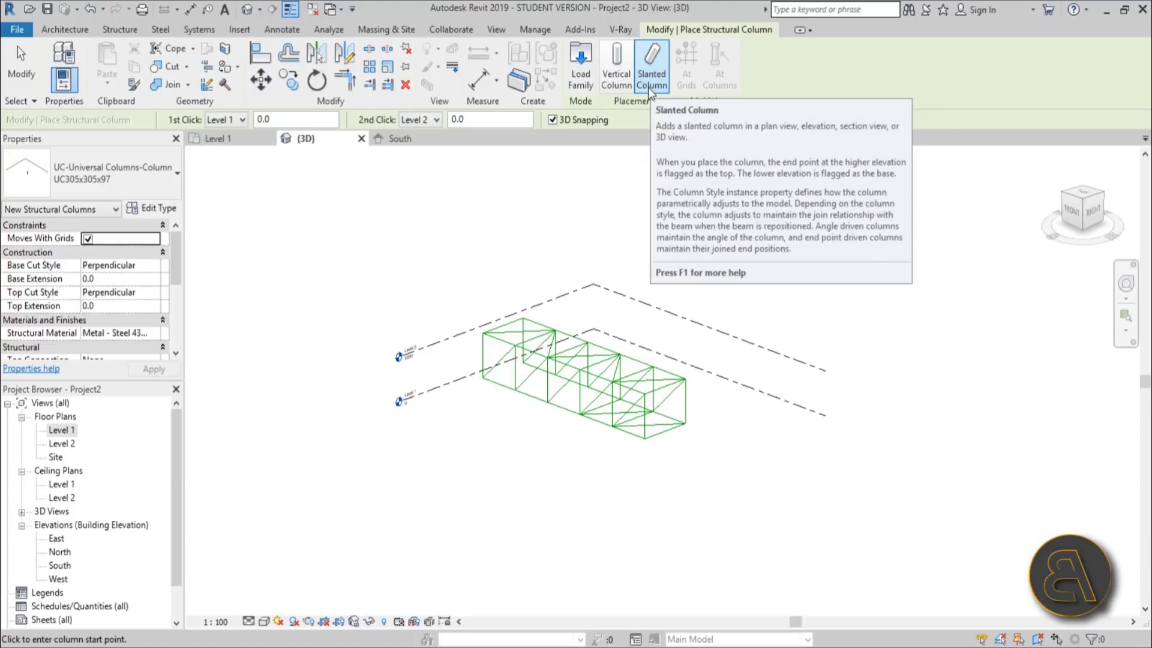
{"action": "middle_click_drag", "start_coordinate": [580, 315], "coordinate": [622, 329], "text": "shift"}
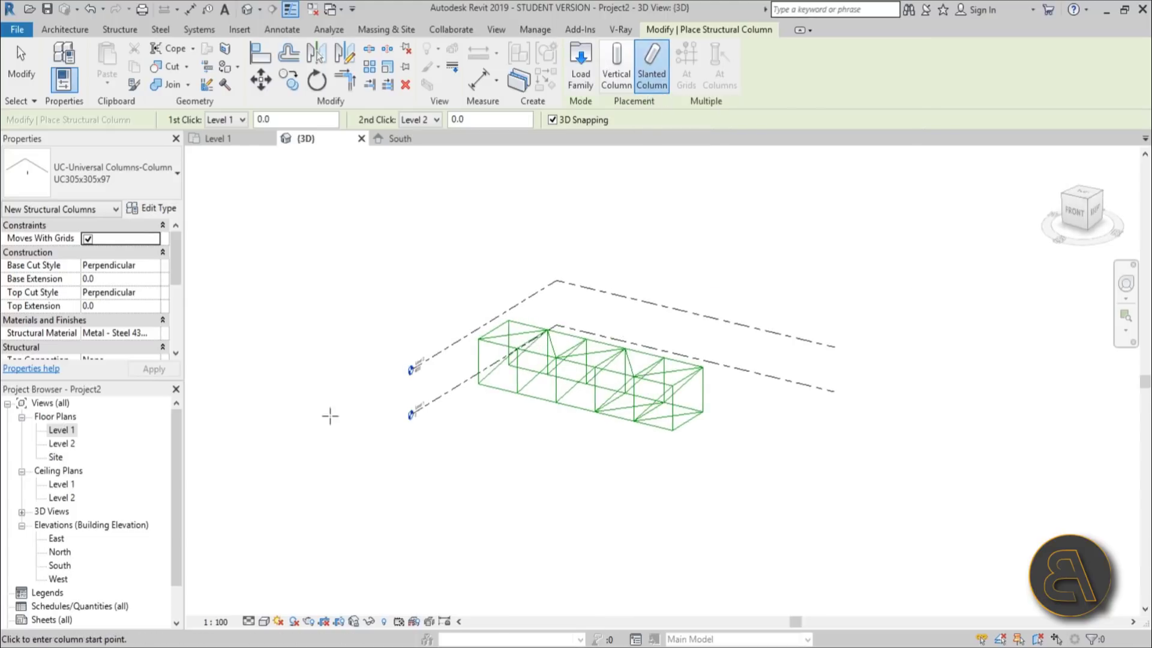
{"action": "middle_click_drag", "start_coordinate": [470, 393], "coordinate": [445, 398], "text": "shift"}
{"action": "scroll", "coordinate": [468, 384], "scroll_direction": "up", "scroll_amount": 4}
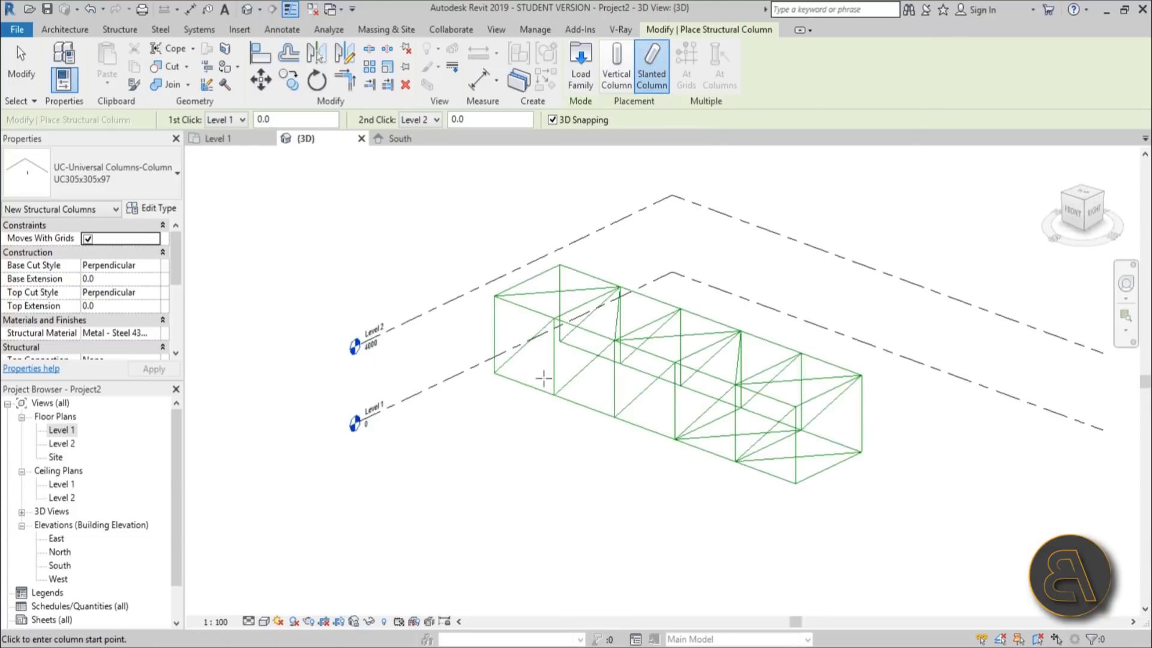
{"action": "scroll", "coordinate": [490, 376], "scroll_direction": "up", "scroll_amount": 3}
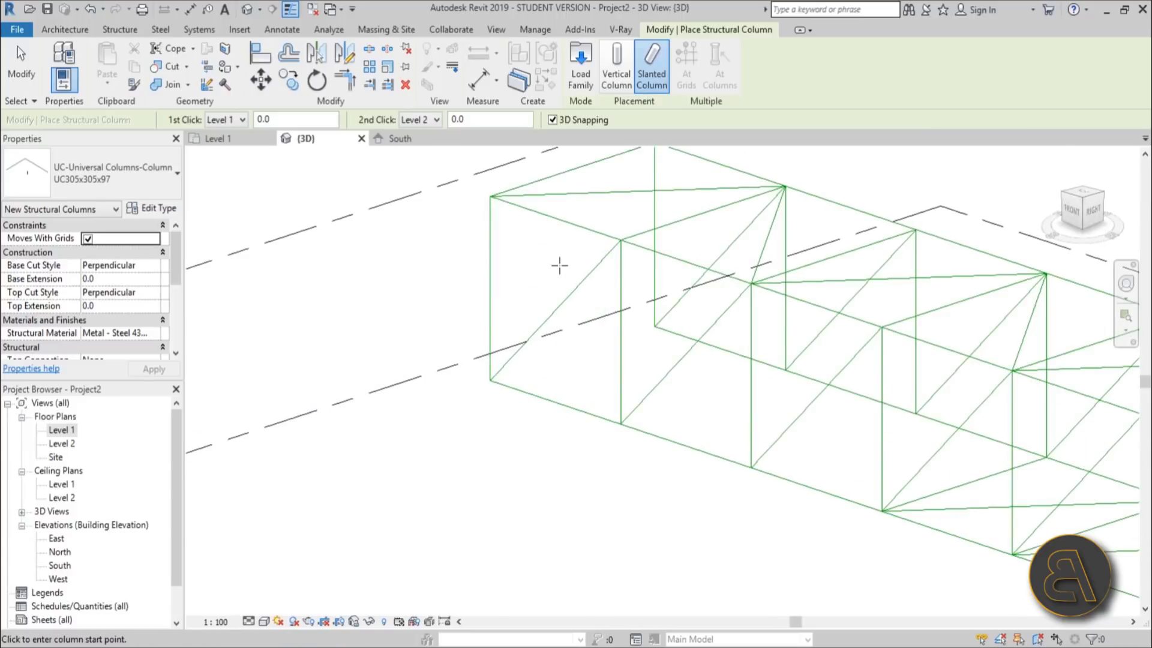
{"action": "scroll", "coordinate": [559, 266], "scroll_direction": "down", "scroll_amount": 2}
{"action": "middle_click_drag", "start_coordinate": [572, 291], "coordinate": [584, 318], "text": "shift"}
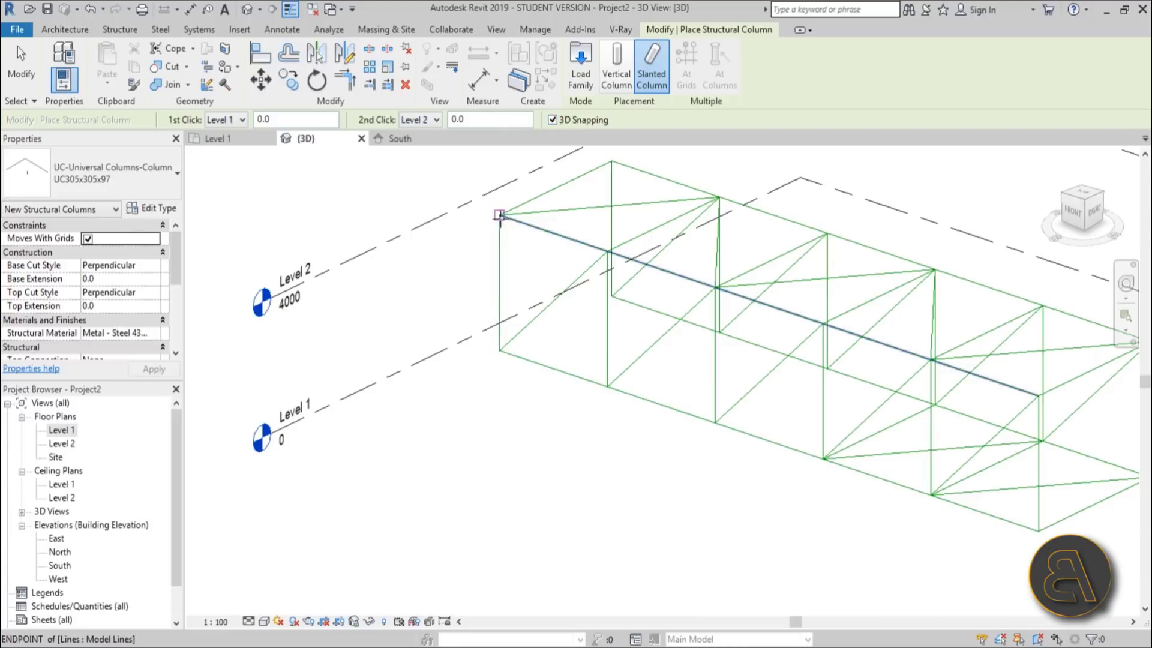
{"action": "left_click", "coordinate": [498, 282]}
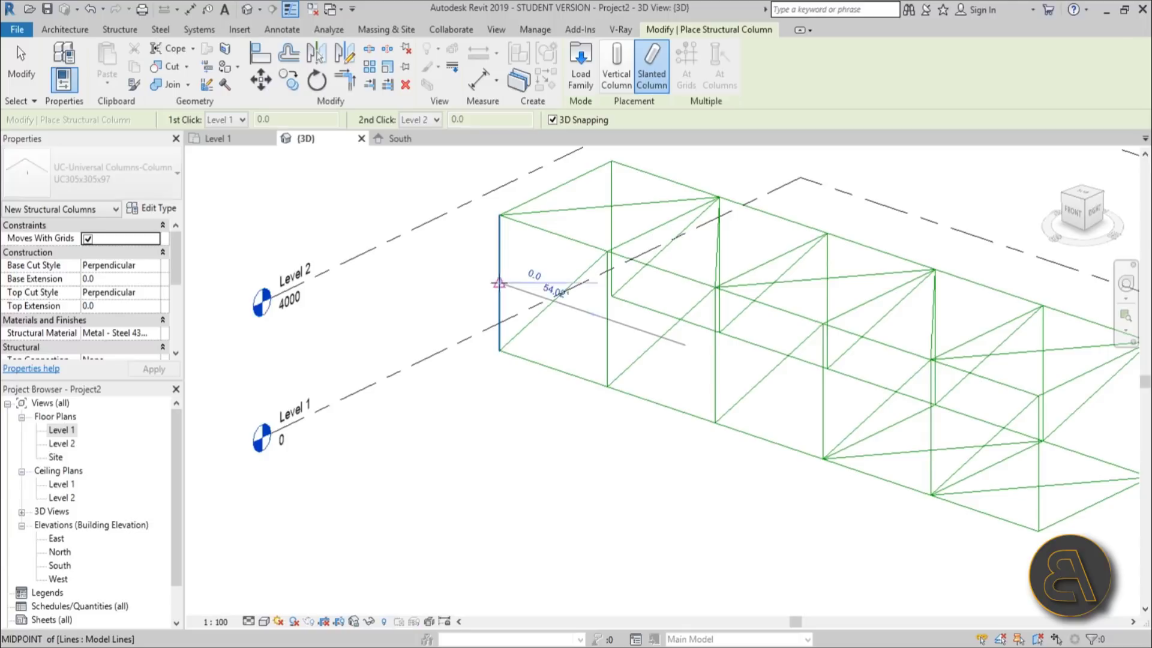
{"action": "left_click", "coordinate": [719, 197]}
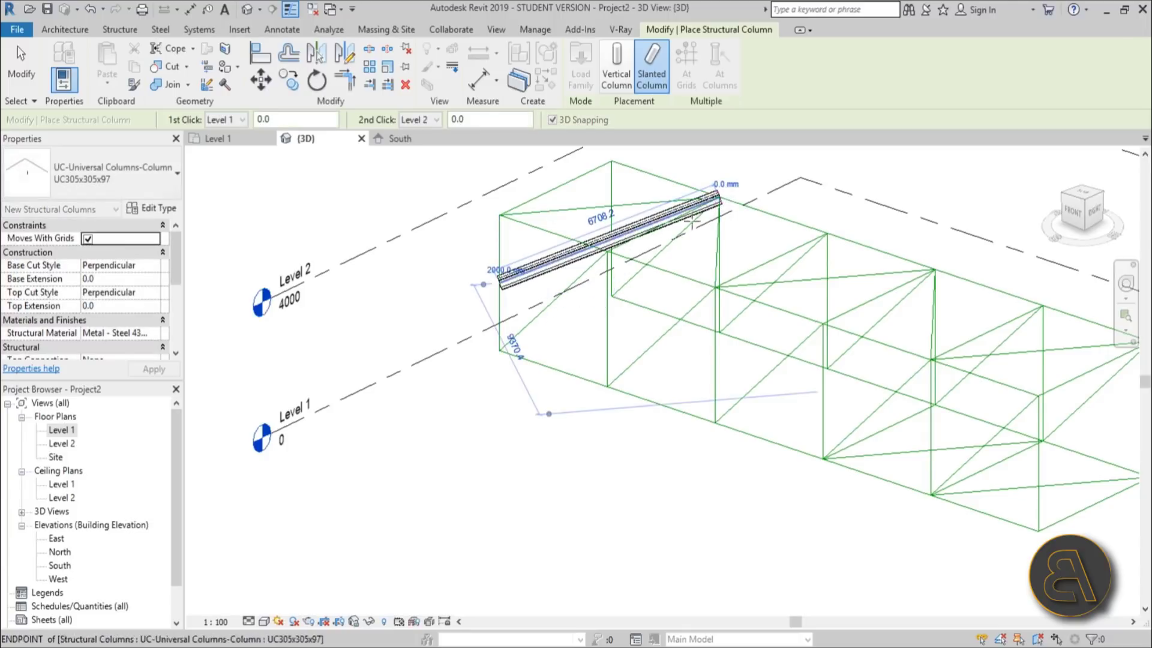
{"action": "middle_click_drag", "start_coordinate": [719, 197], "coordinate": [597, 290], "text": "shift"}
{"action": "key", "text": "Escape"}
Delete the slanted column between the two trusses.
{"action": "left_click", "coordinate": [577, 281]}
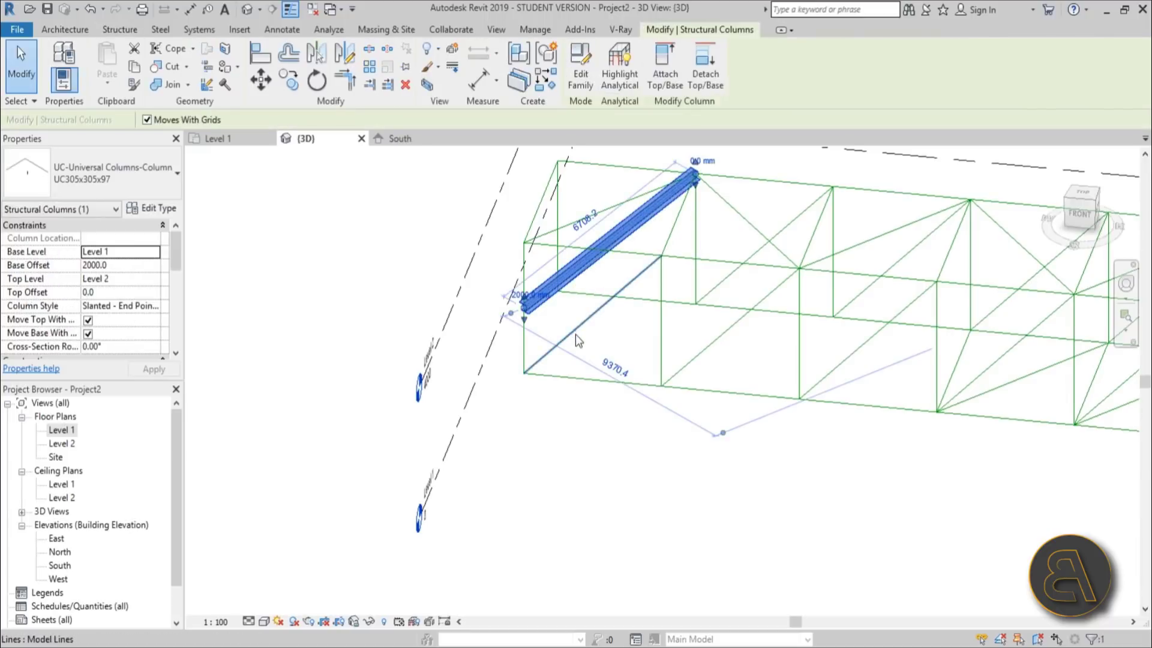
{"action": "key", "text": "Delete"}
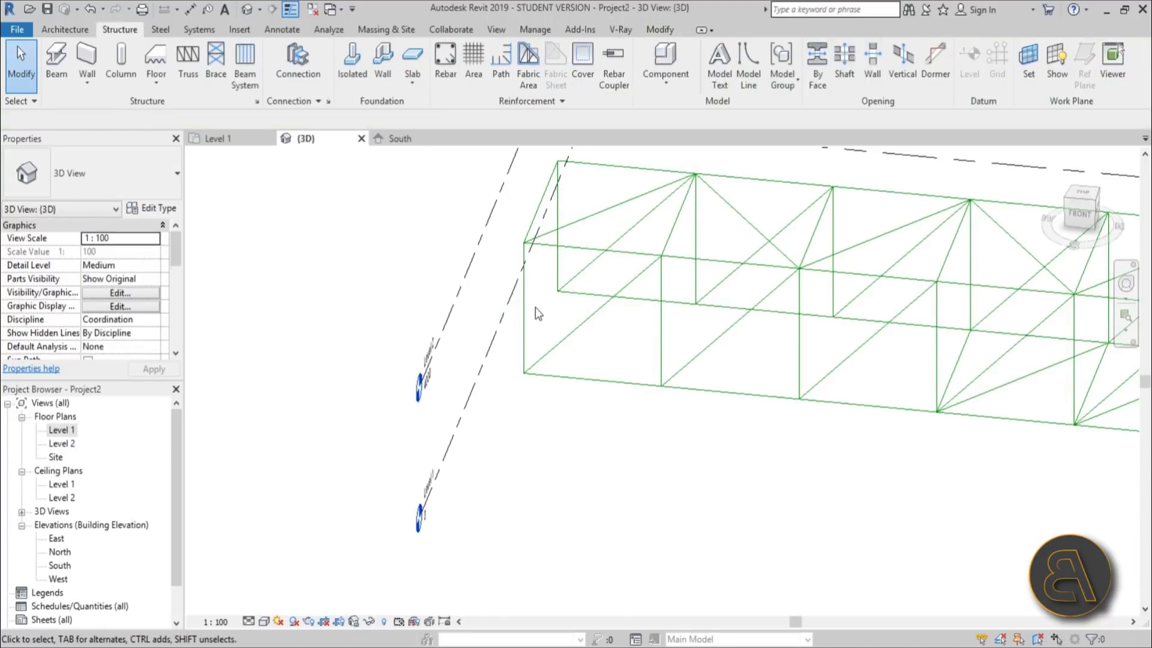
{"action": "middle_click_drag", "start_coordinate": [538, 312], "coordinate": [681, 258], "text": "shift"}
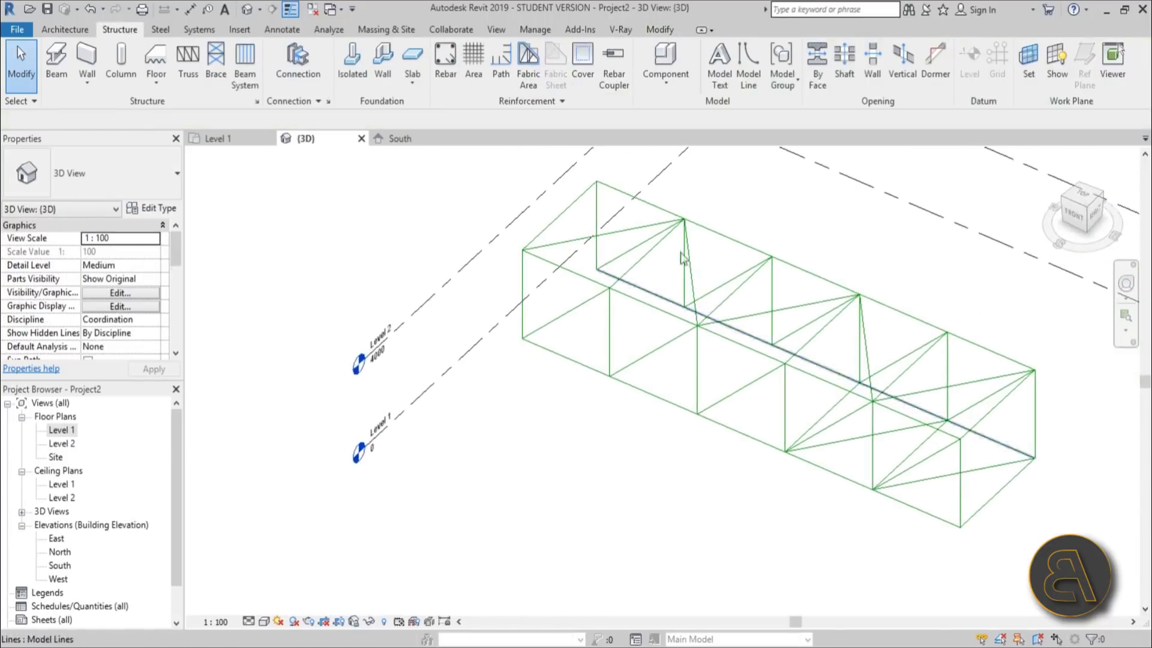
{"action": "left_click", "coordinate": [56, 60]}
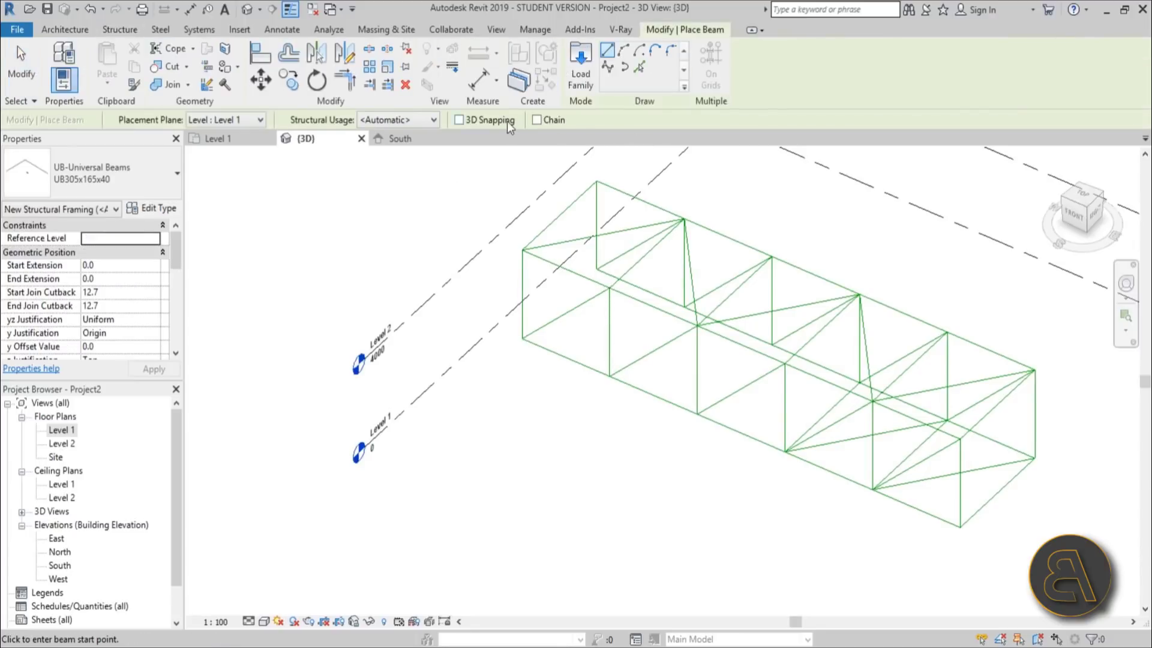
{"action": "left_click", "coordinate": [497, 120]}
{"action": "key", "text": "Escape"}
{"action": "key", "text": "Escape"}
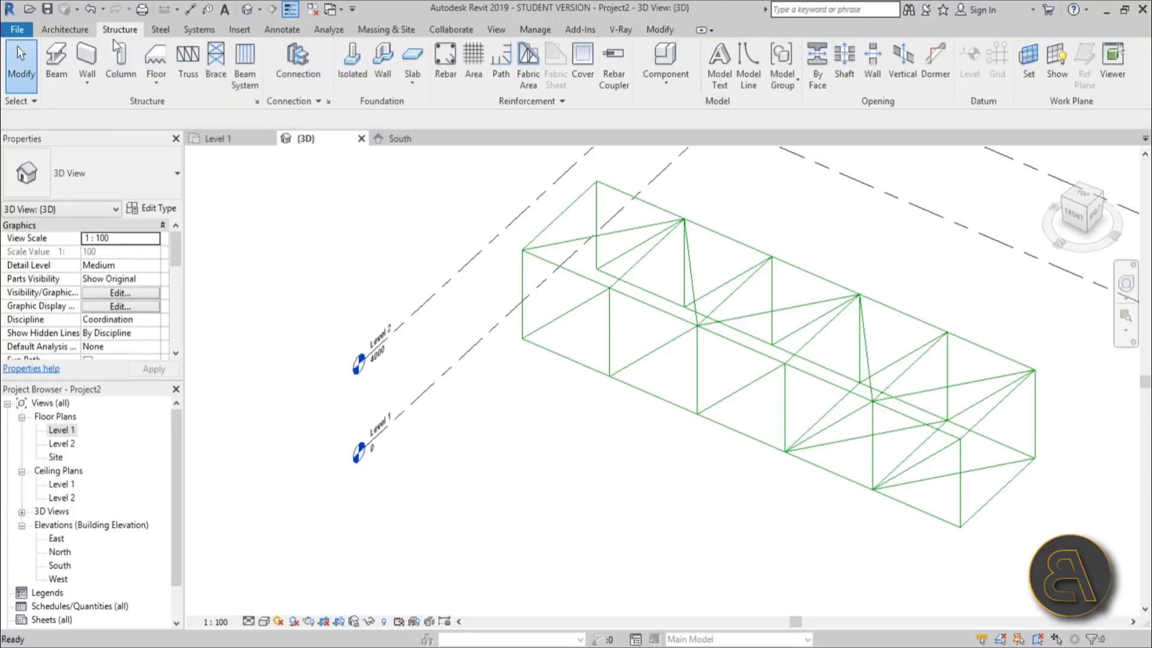
Place slanted UC305x305x97 columns along the front truss's diagonals in the first two bays, from Level 1 to Level 2.
{"action": "left_click", "coordinate": [117, 47]}
{"action": "left_click", "coordinate": [651, 63]}
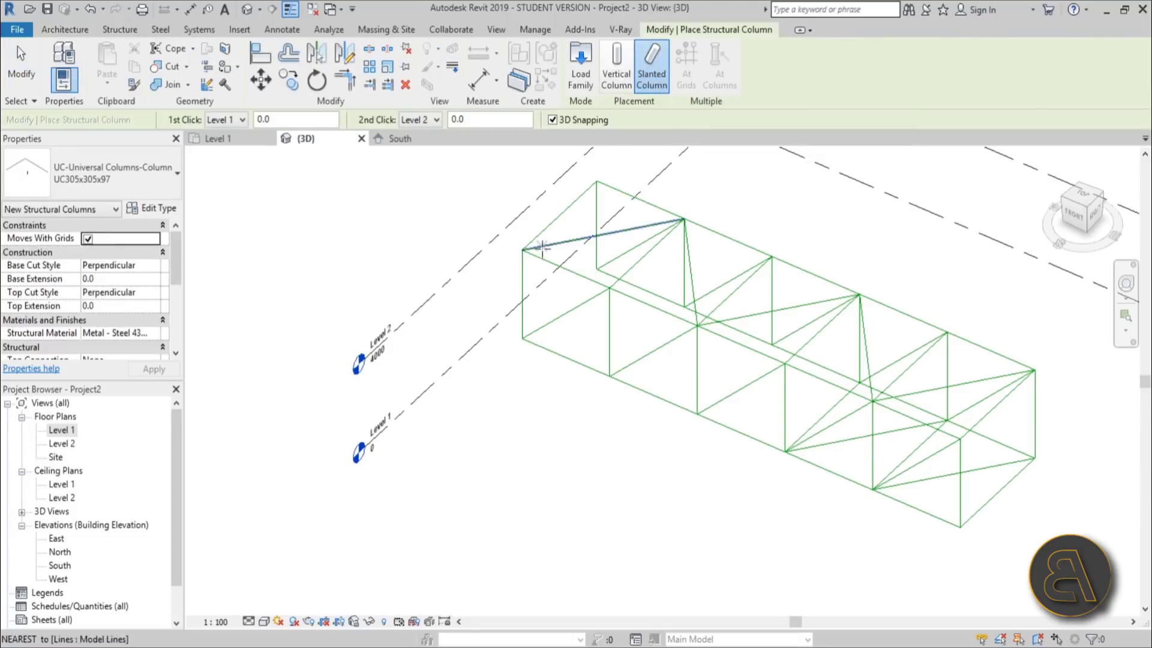
{"action": "left_click", "coordinate": [522, 338]}
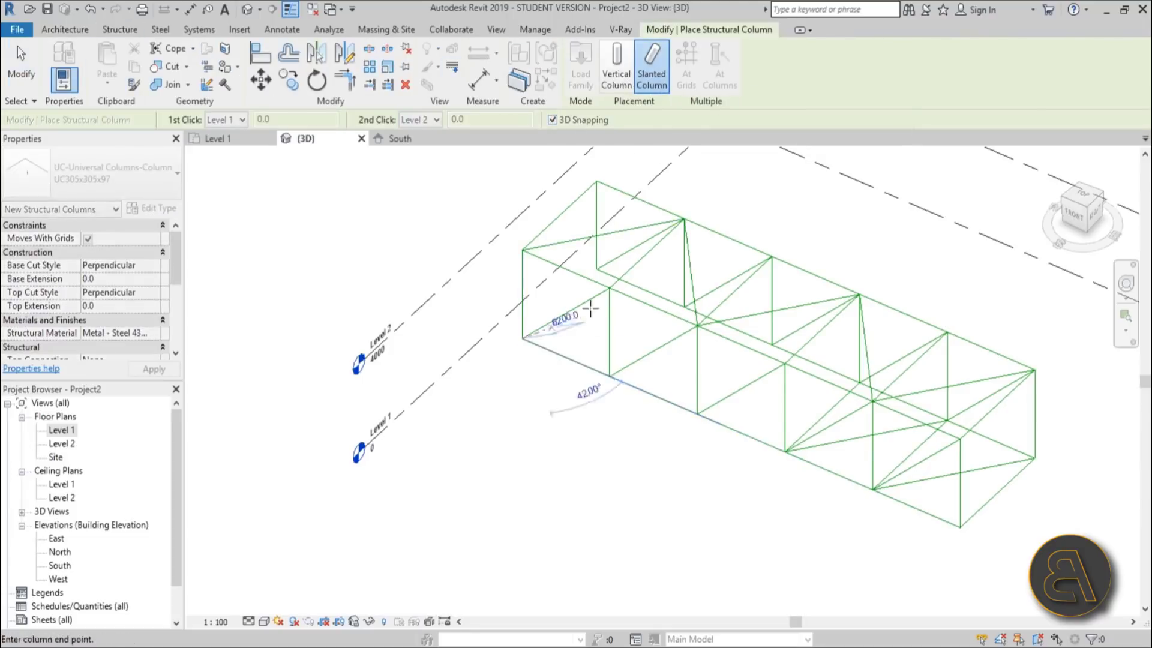
{"action": "left_click", "coordinate": [608, 288]}
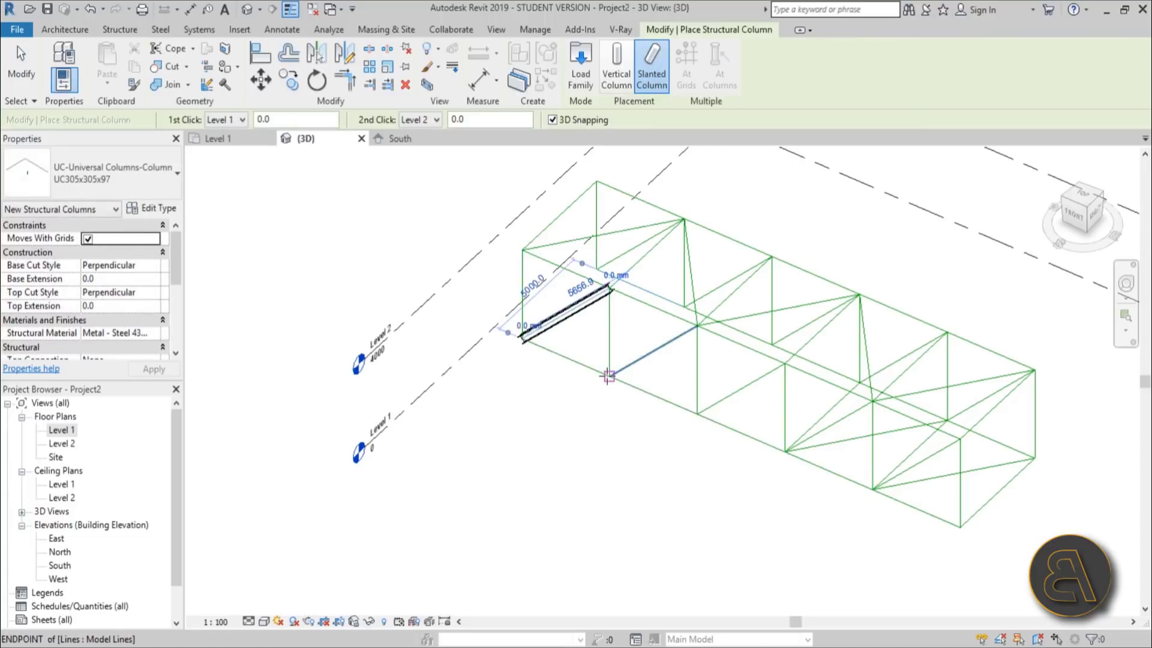
{"action": "left_click", "coordinate": [609, 376]}
{"action": "left_click", "coordinate": [696, 327]}
{"action": "scroll", "coordinate": [696, 327], "scroll_direction": "up", "scroll_amount": 2}
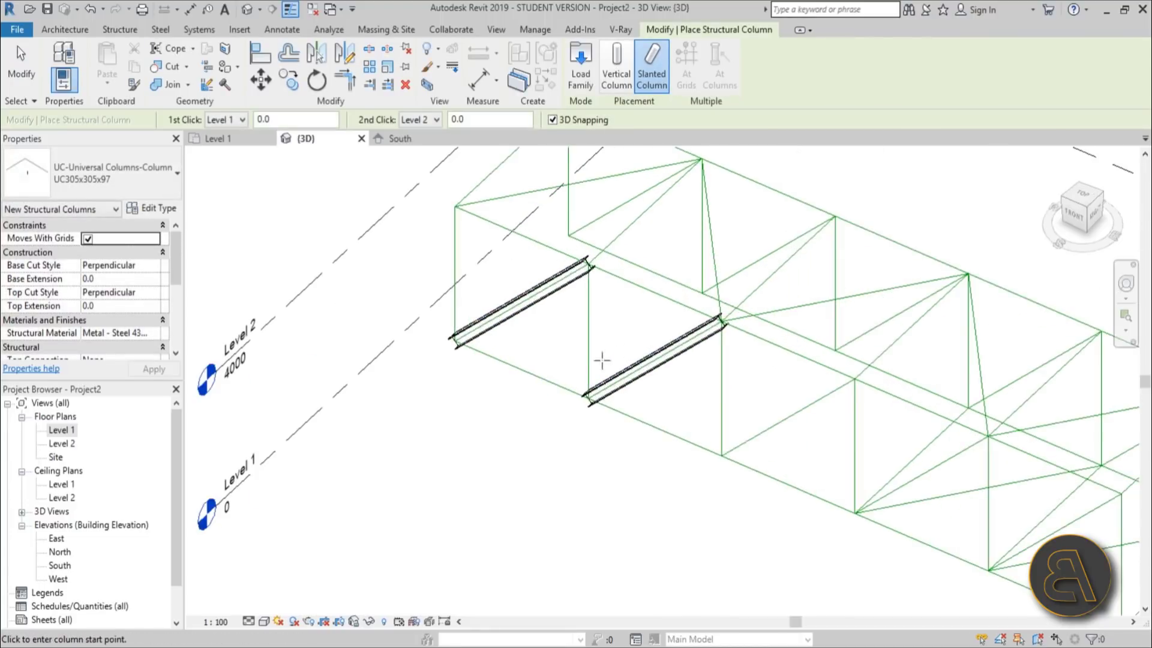
Place UC305x305x97 columns along the front truss's second and first verticals, snapped to the model lines.
{"action": "left_click", "coordinate": [588, 396]}
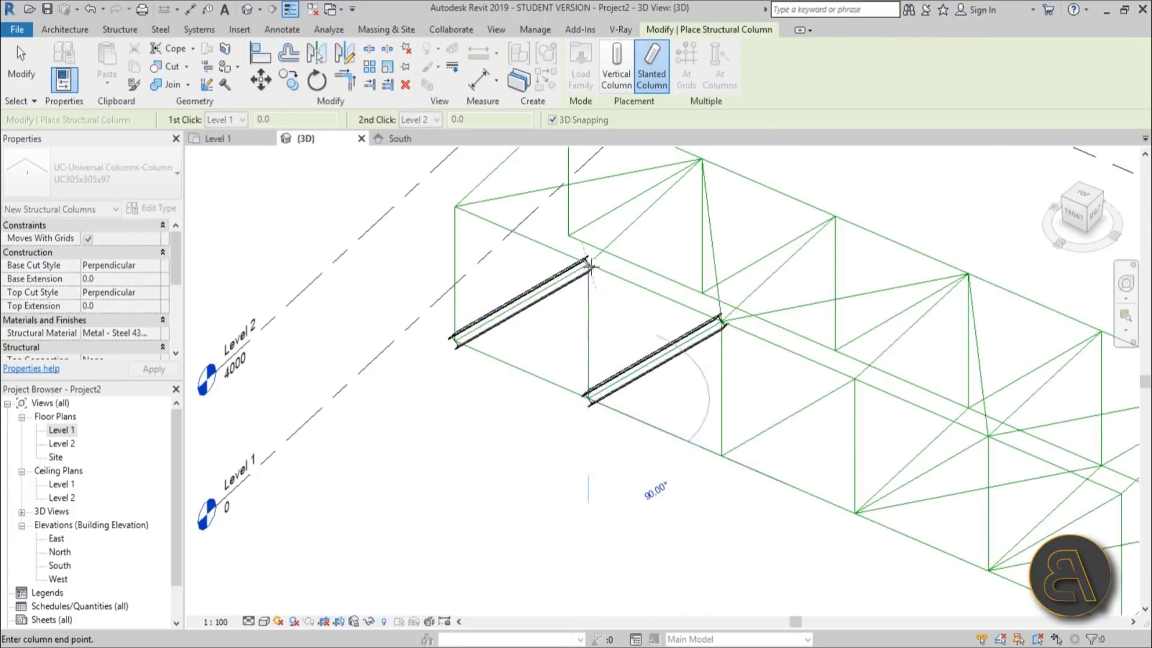
{"action": "left_click", "coordinate": [589, 262]}
{"action": "left_click", "coordinate": [455, 341]}
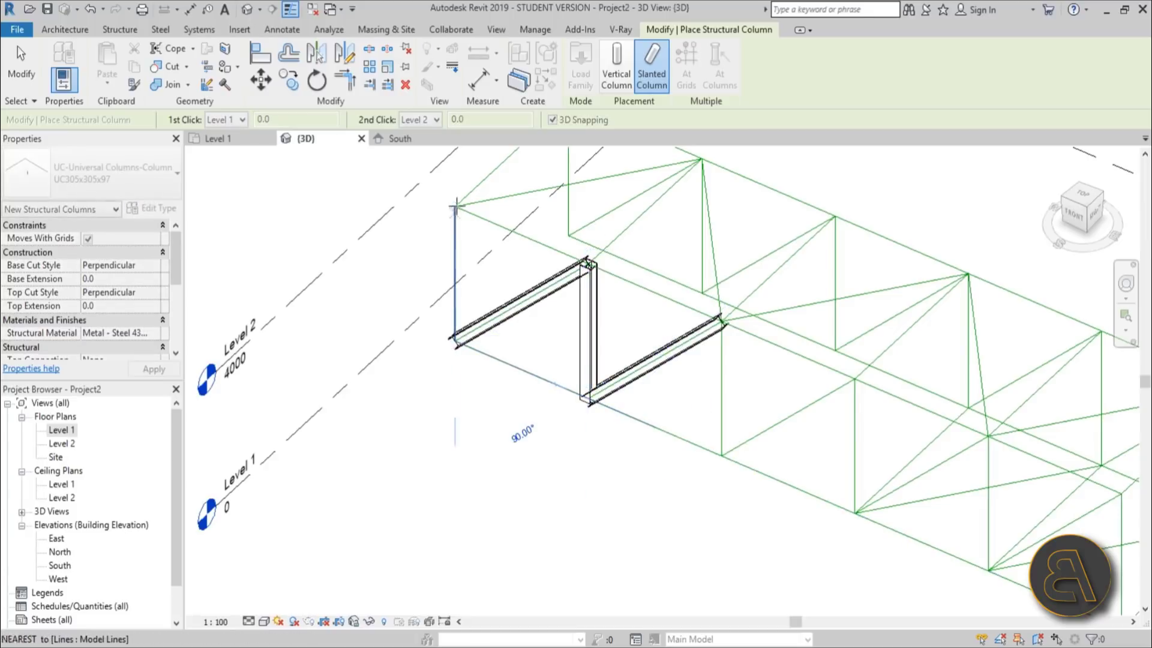
{"action": "left_click", "coordinate": [455, 206]}
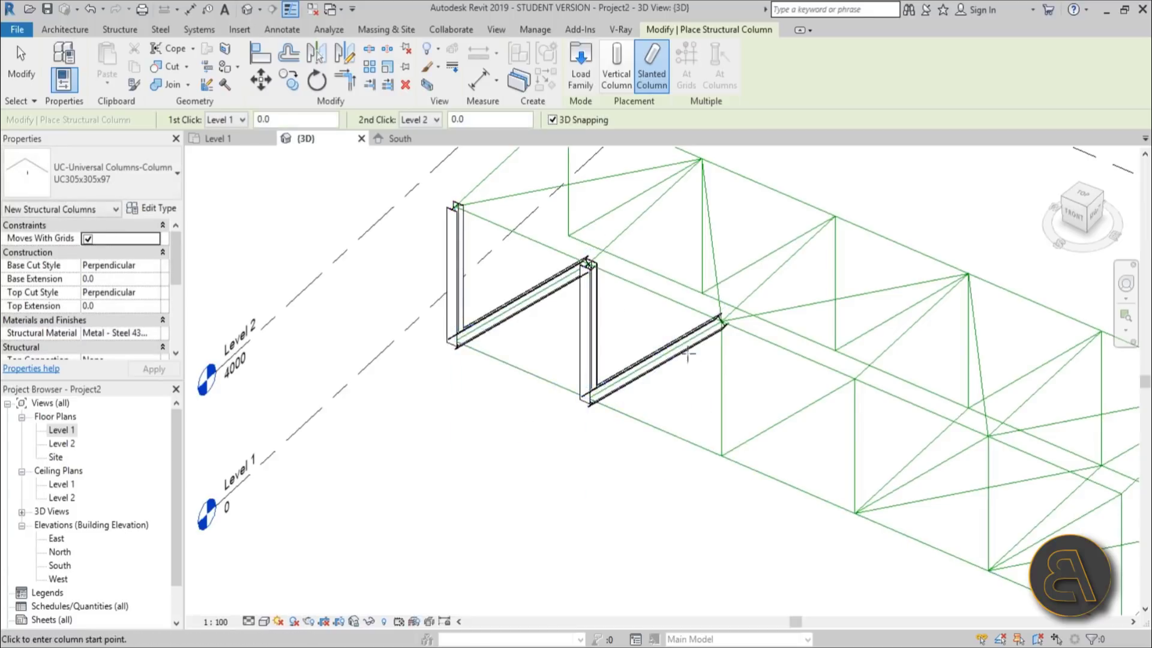
Add UC305x305x97 columns along the front truss's third vertical and the third bay's diagonal, and finish column placement.
{"action": "left_click", "coordinate": [721, 456]}
{"action": "left_click", "coordinate": [721, 323]}
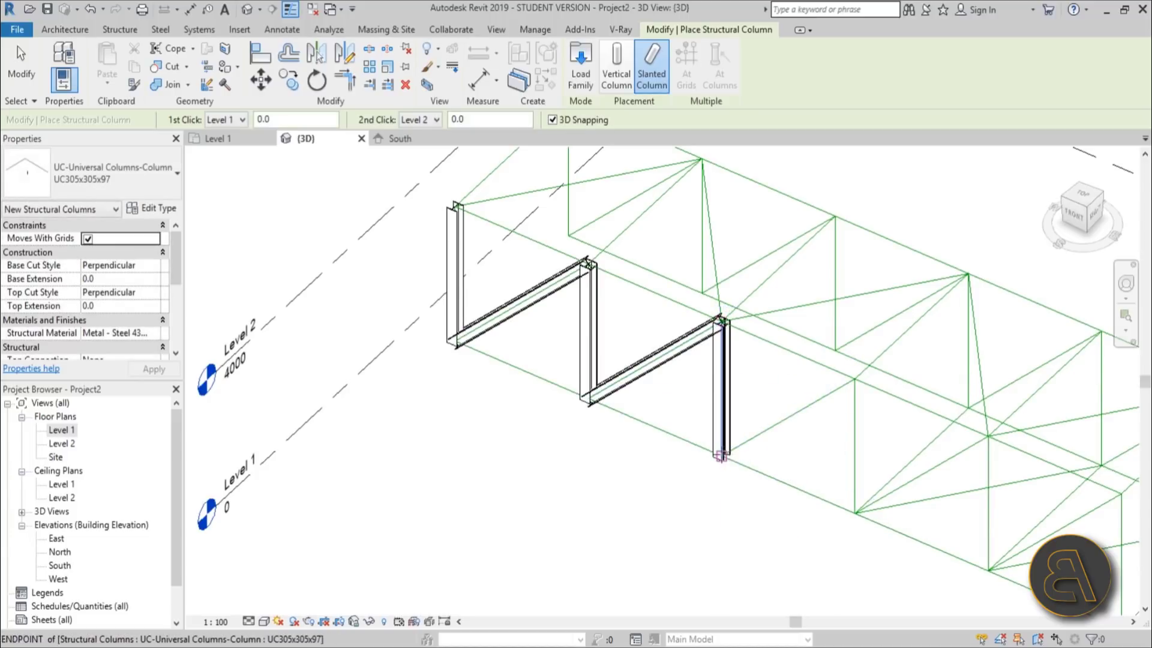
{"action": "left_click", "coordinate": [724, 455]}
{"action": "left_click", "coordinate": [855, 378]}
{"action": "key", "text": "Escape"}
{"action": "key", "text": "Escape"}
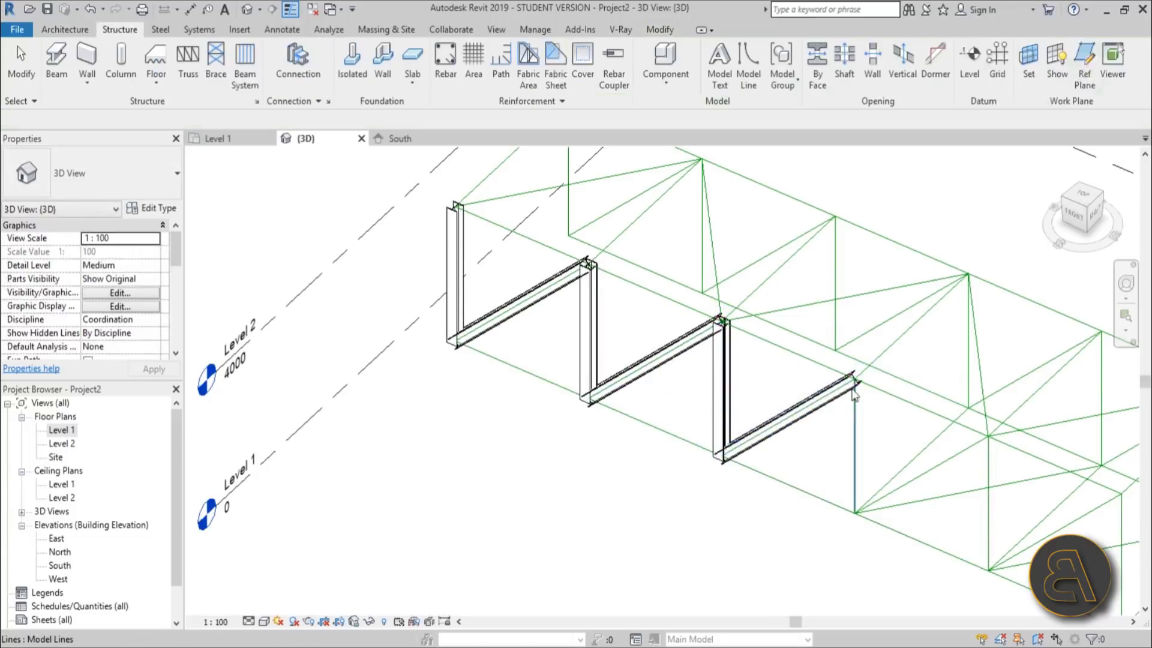
Select the third bay's slanted column and examine its placement and level constraints.
{"action": "middle_click_drag", "start_coordinate": [792, 408], "coordinate": [717, 384], "text": "shift"}
{"action": "scroll", "coordinate": [799, 424], "scroll_direction": "up", "scroll_amount": 5}
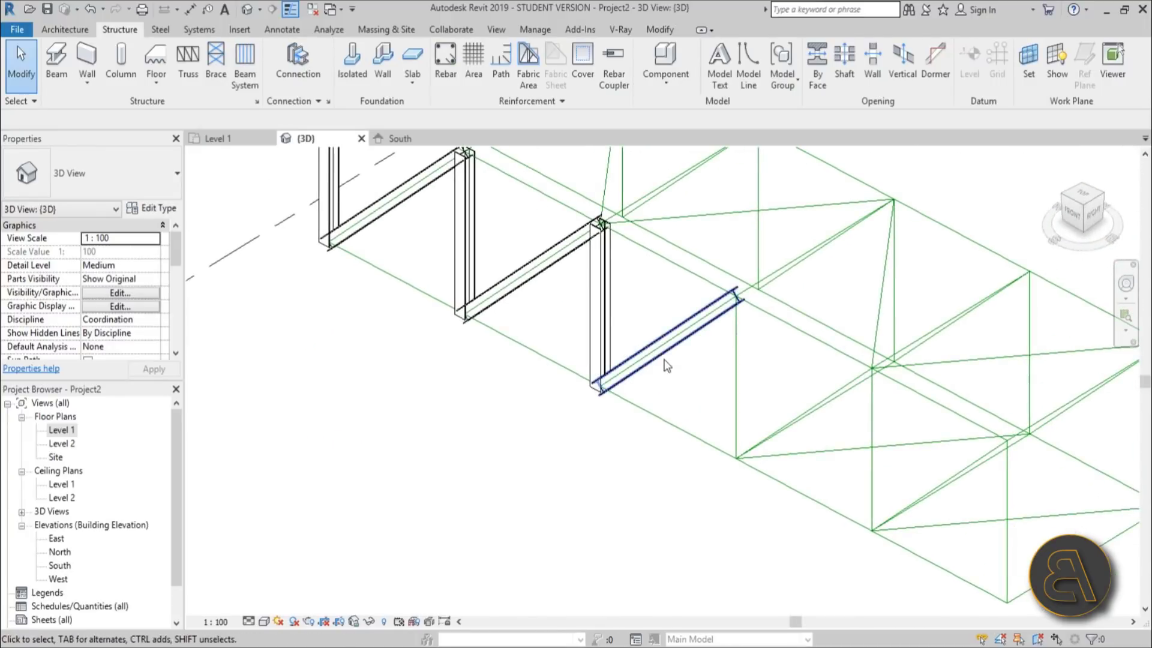
{"action": "left_click", "coordinate": [655, 360]}
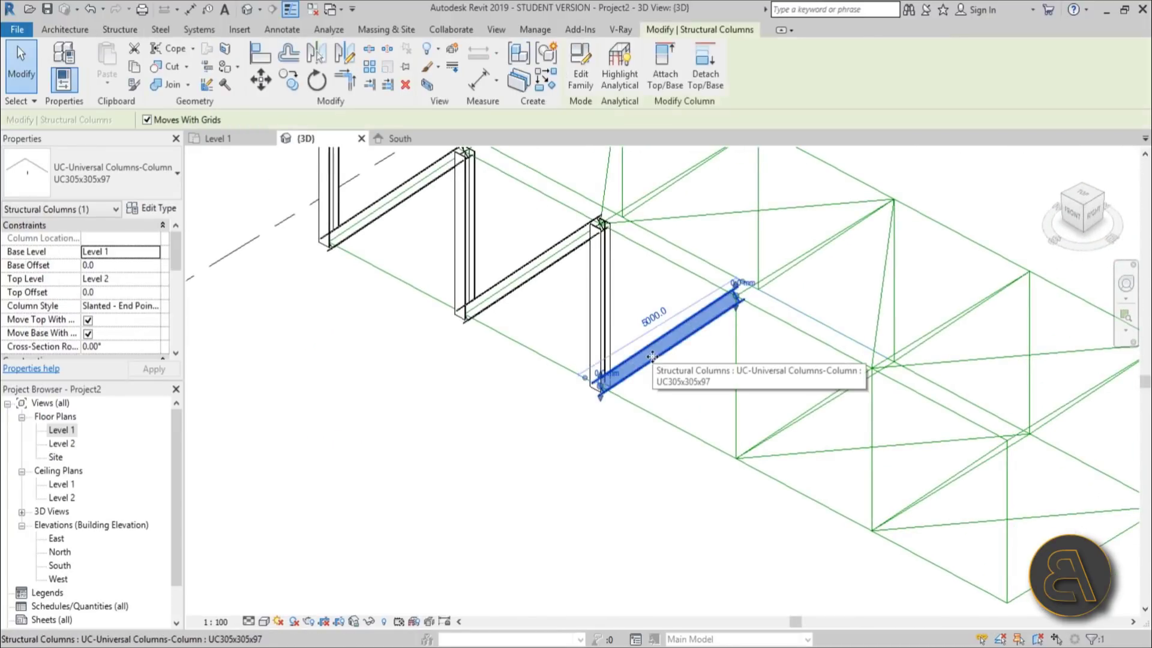
{"action": "scroll", "coordinate": [652, 356], "scroll_direction": "down", "scroll_amount": 5}
{"action": "middle_click_drag", "start_coordinate": [708, 444], "coordinate": [761, 450], "text": "shift"}
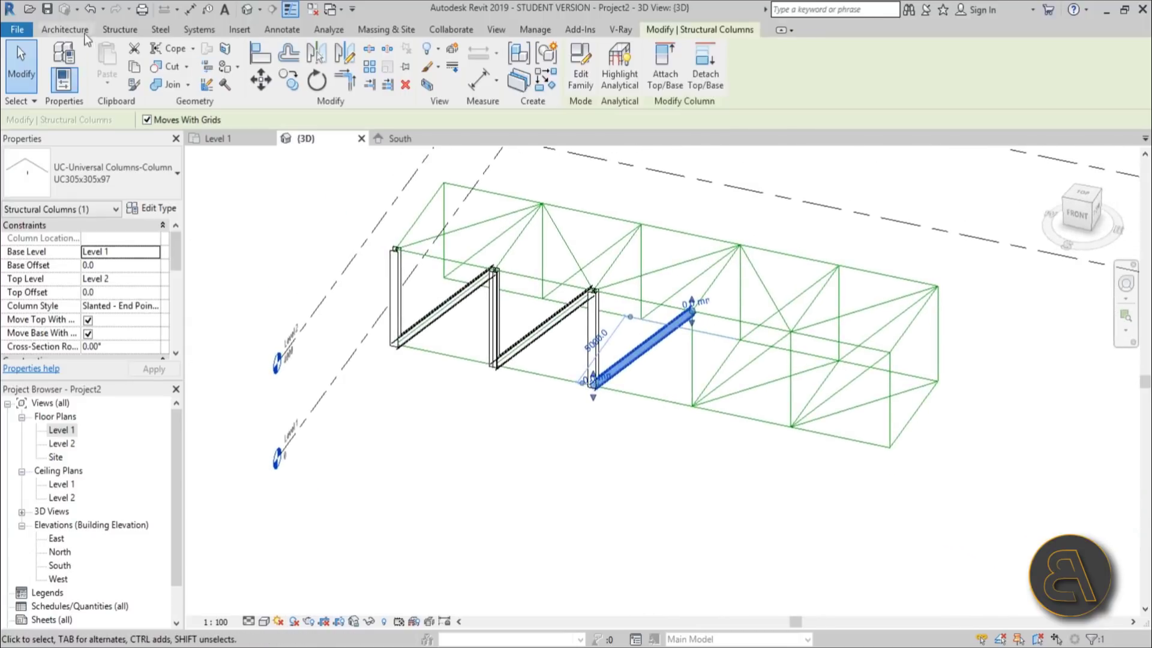
Start placing a structural beam and look through the beam types loaded in the project.
{"action": "left_click", "coordinate": [115, 27]}
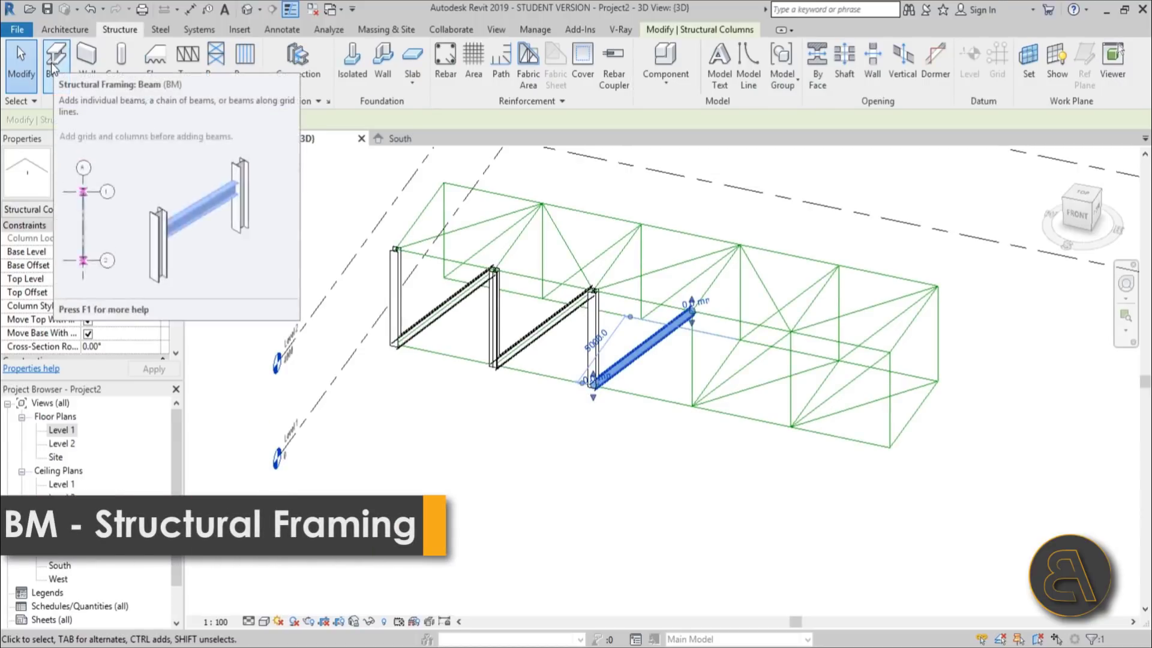
{"action": "key", "text": "Escape"}
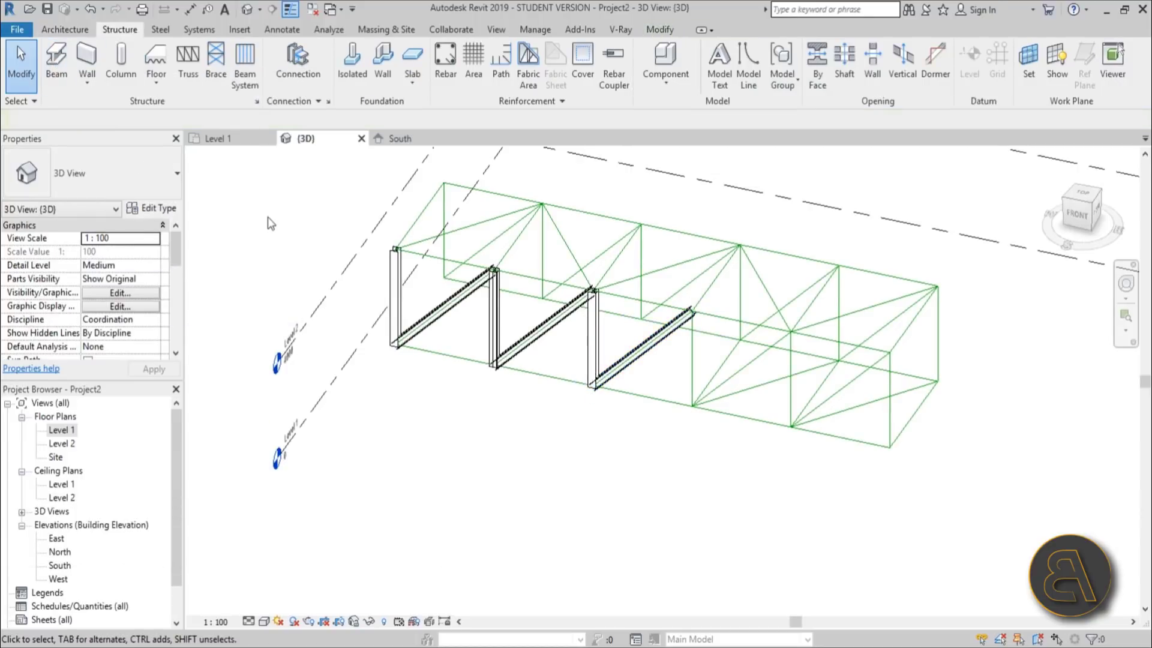
{"action": "key", "text": "b"}
{"action": "key", "text": "m"}
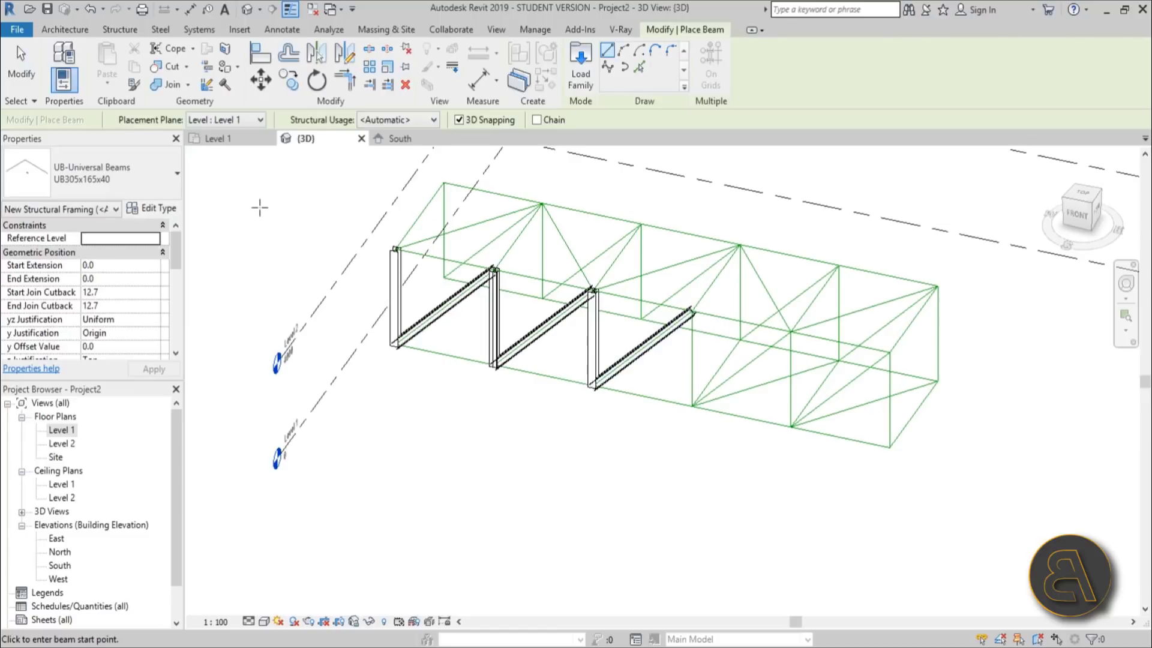
{"action": "left_click", "coordinate": [117, 193]}
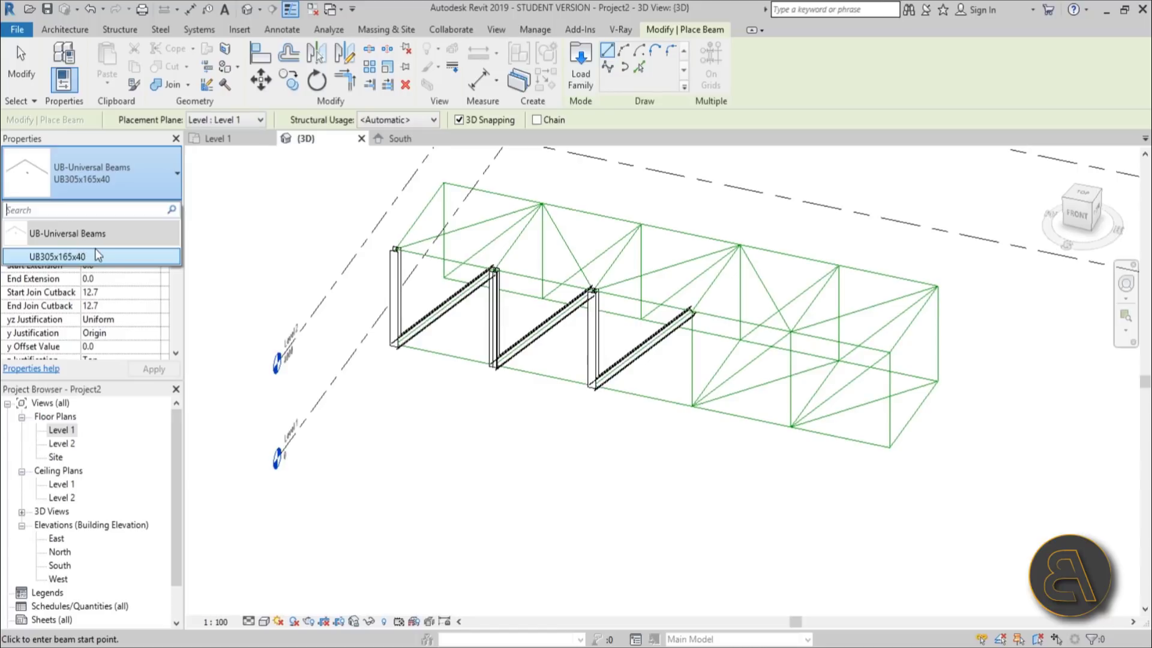
Browse for a beam family in the US Metric library's Structural Framing > Steel folder.
{"action": "left_click", "coordinate": [580, 69]}
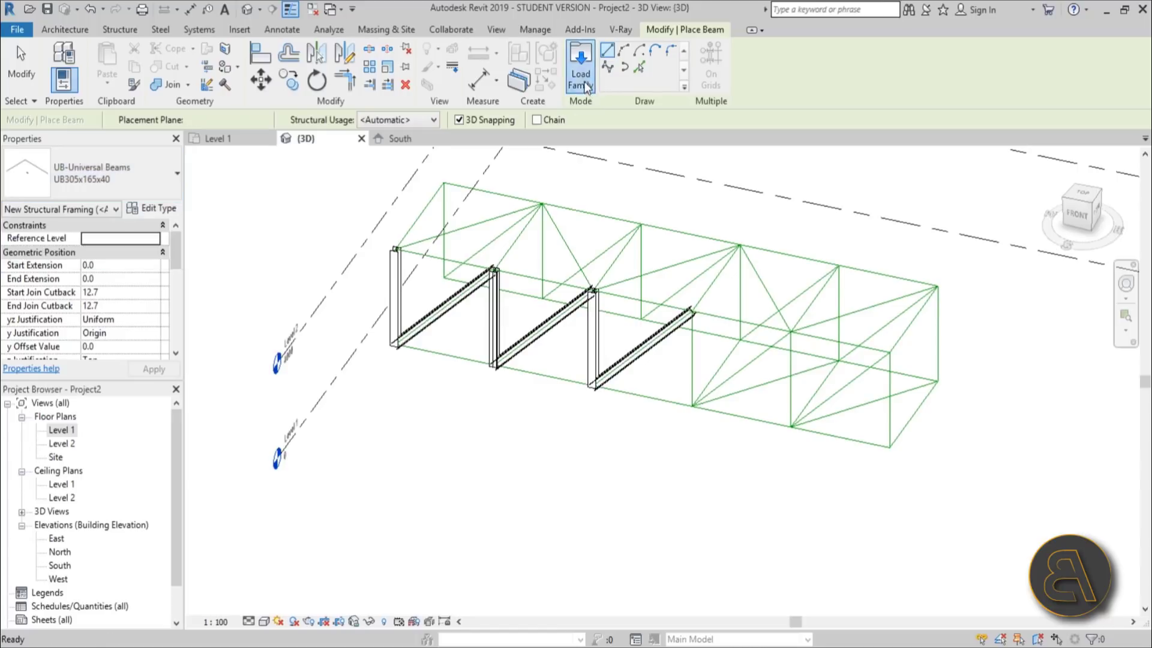
{"action": "left_click", "coordinate": [697, 156]}
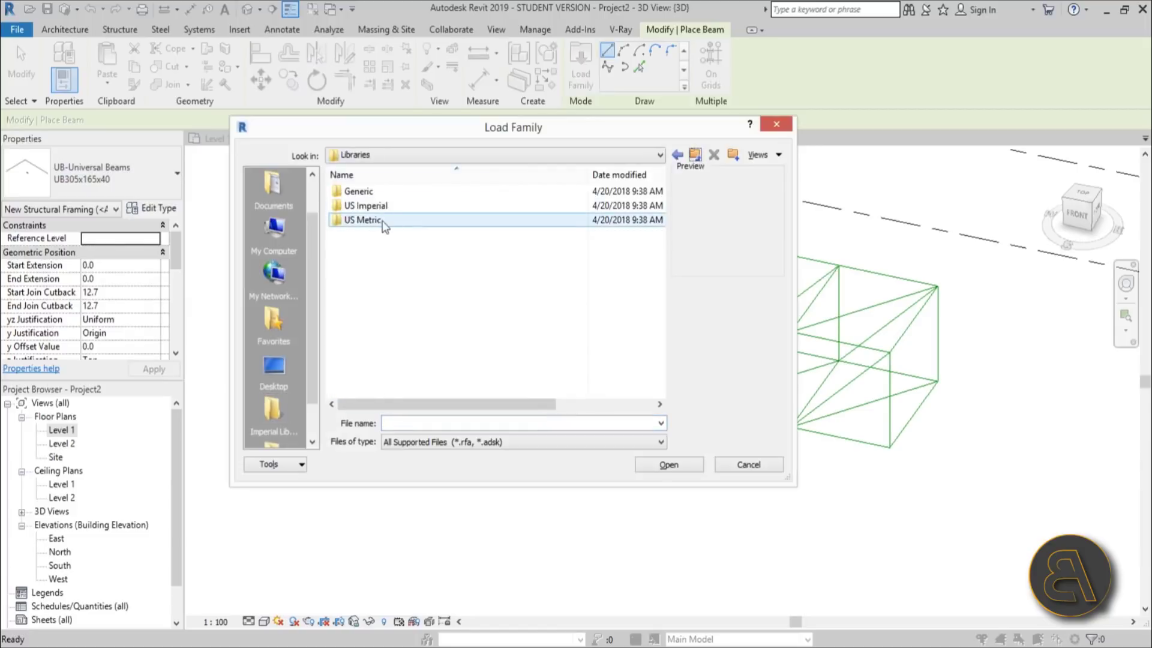
{"action": "double_click", "coordinate": [366, 219]}
{"action": "scroll", "coordinate": [456, 270], "scroll_direction": "down", "scroll_amount": 7}
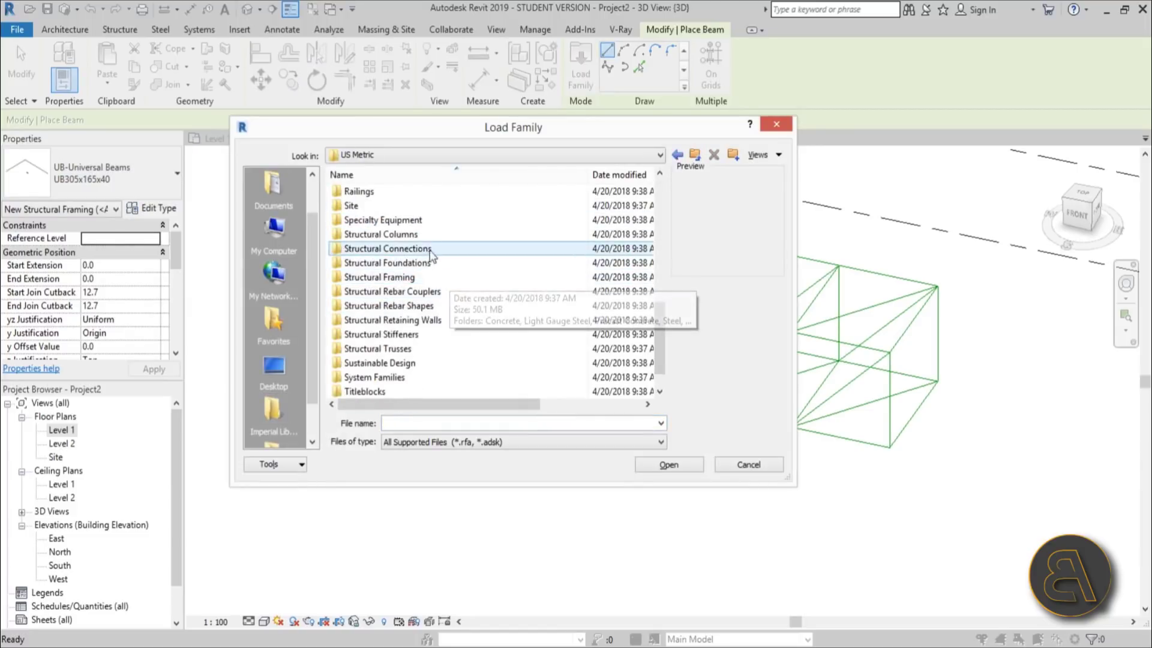
{"action": "double_click", "coordinate": [414, 276]}
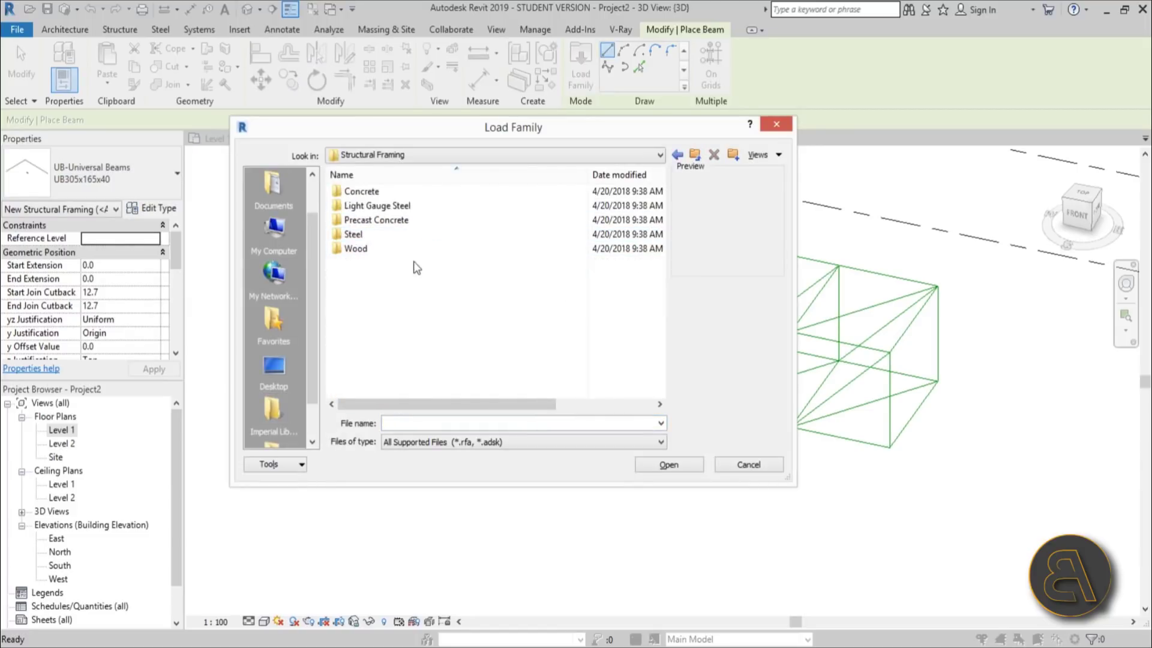
{"action": "double_click", "coordinate": [383, 234]}
Preview several steel framing families and load M_Cellular Beam into the project.
{"action": "left_click", "coordinate": [383, 234]}
{"action": "left_click", "coordinate": [383, 248]}
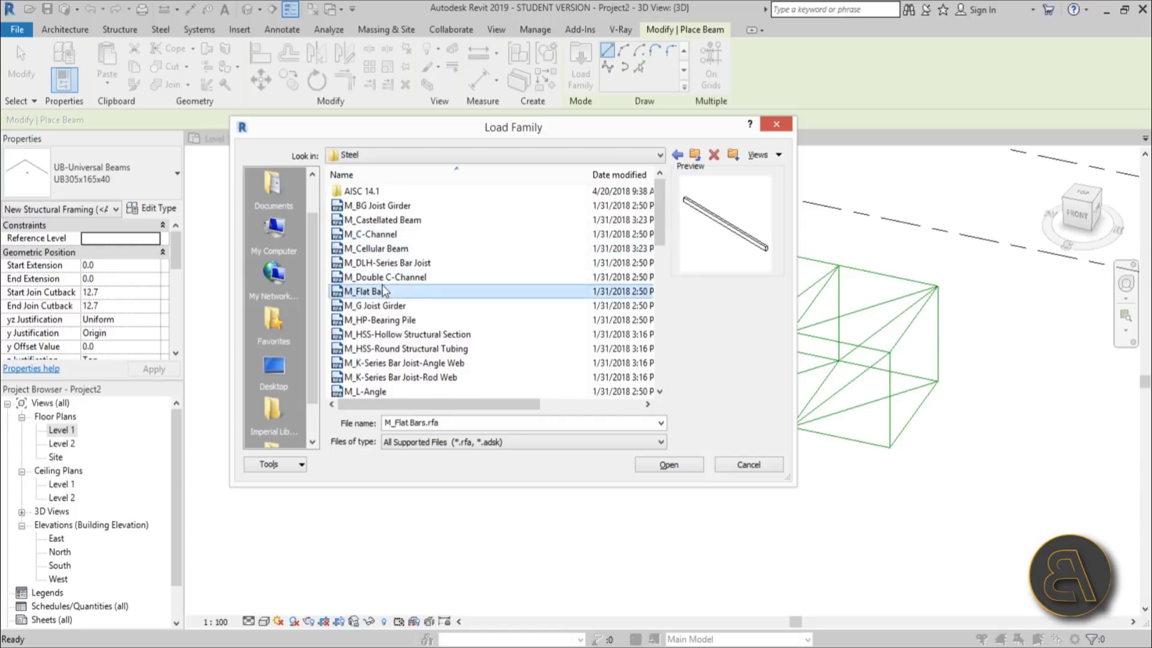
{"action": "left_click", "coordinate": [376, 261]}
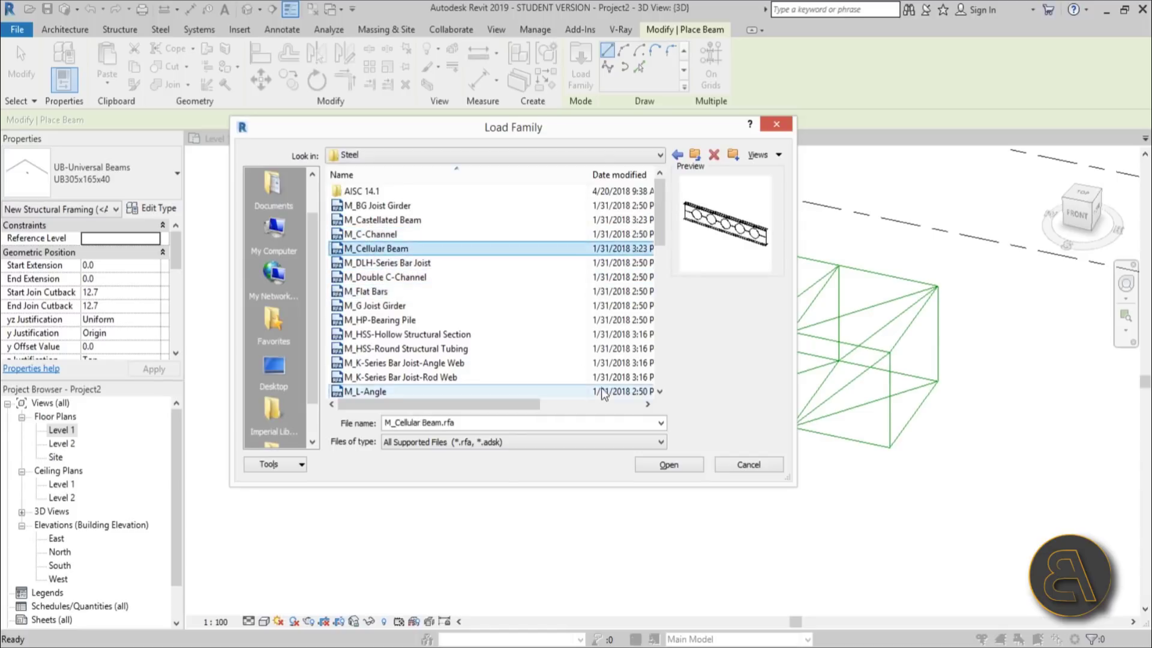
{"action": "left_click", "coordinate": [414, 306]}
{"action": "left_click", "coordinate": [403, 250]}
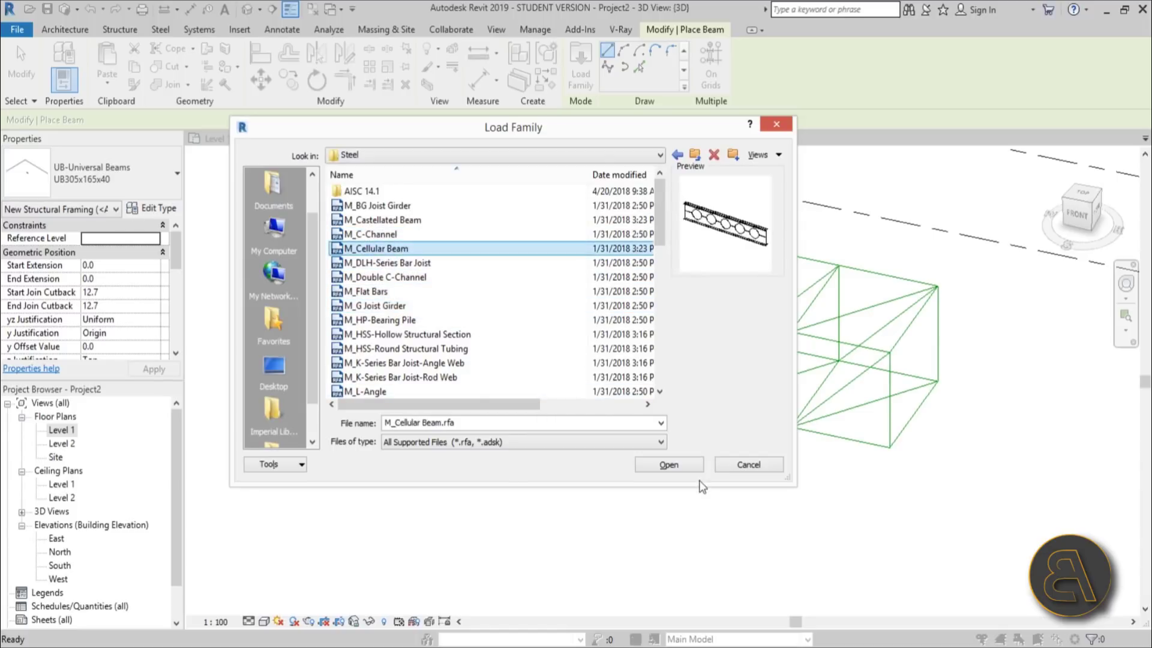
{"action": "left_click", "coordinate": [668, 465]}
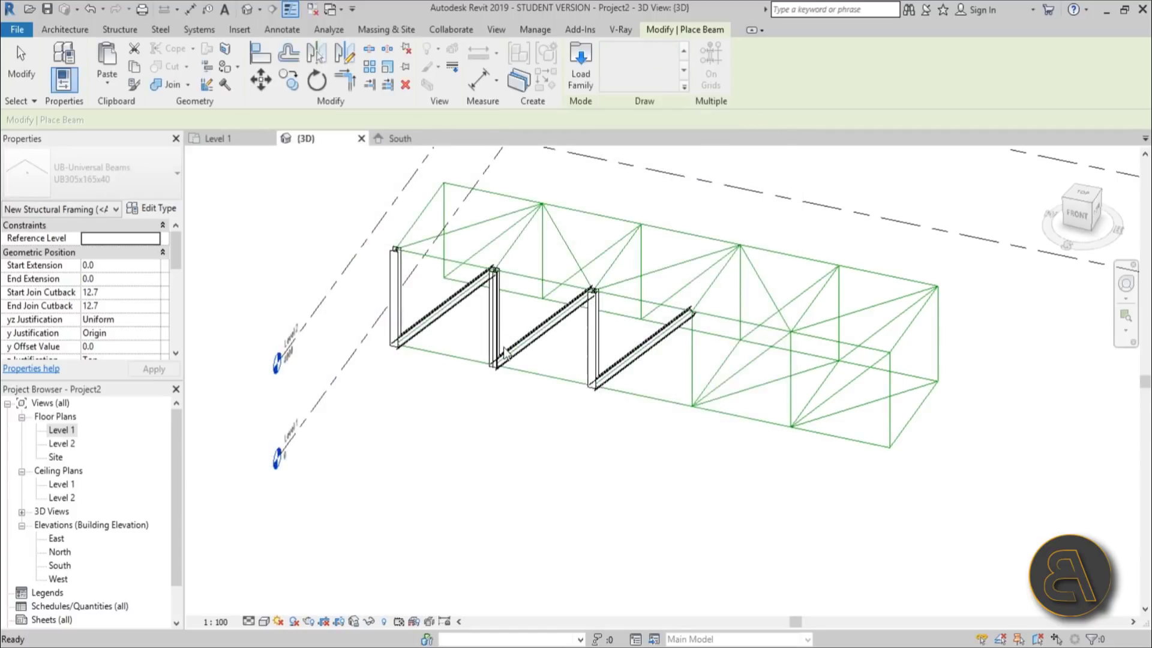
Place a 4000 mm M_Cellular Beam LB530X32.9/39 on Level 1 along the front truss's bottom chord in the fourth bay.
{"action": "left_click", "coordinate": [146, 192]}
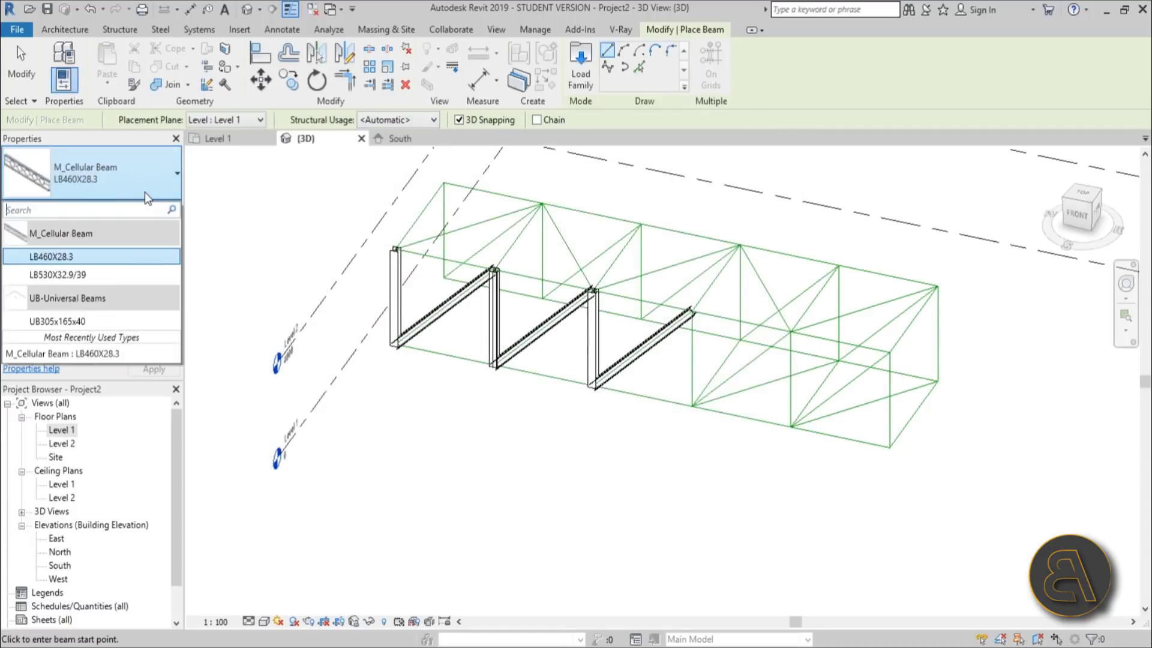
{"action": "left_click", "coordinate": [88, 275]}
{"action": "scroll", "coordinate": [640, 393], "scroll_direction": "up", "scroll_amount": 2}
{"action": "middle_click_drag", "start_coordinate": [642, 401], "coordinate": [419, 342]}
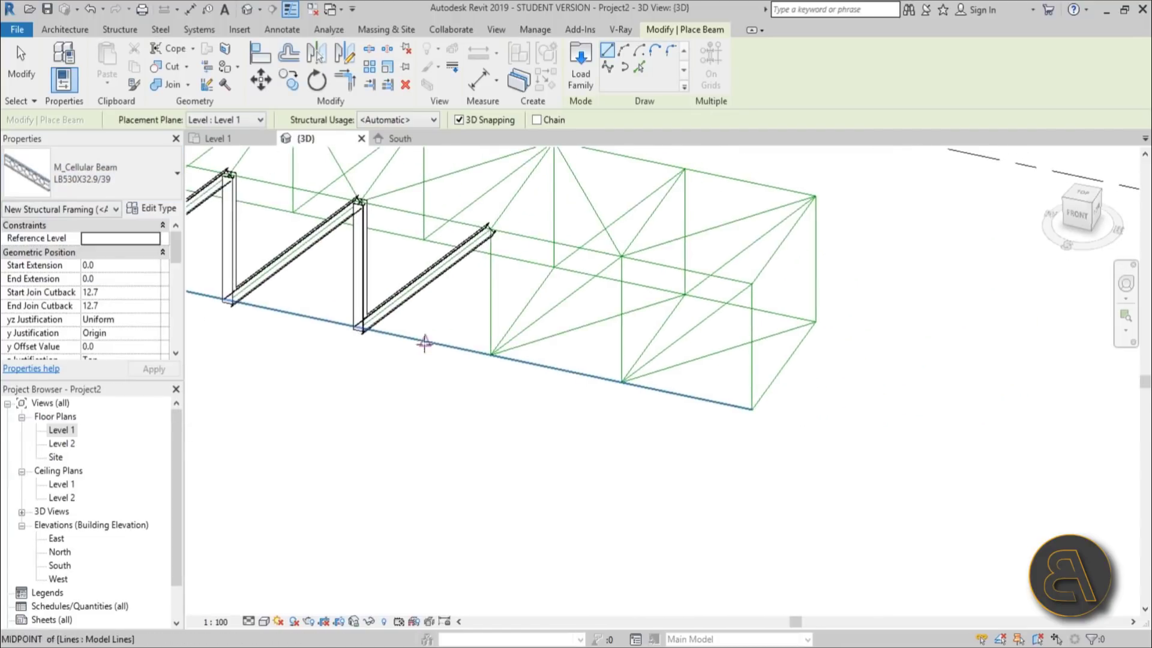
{"action": "left_click", "coordinate": [199, 123]}
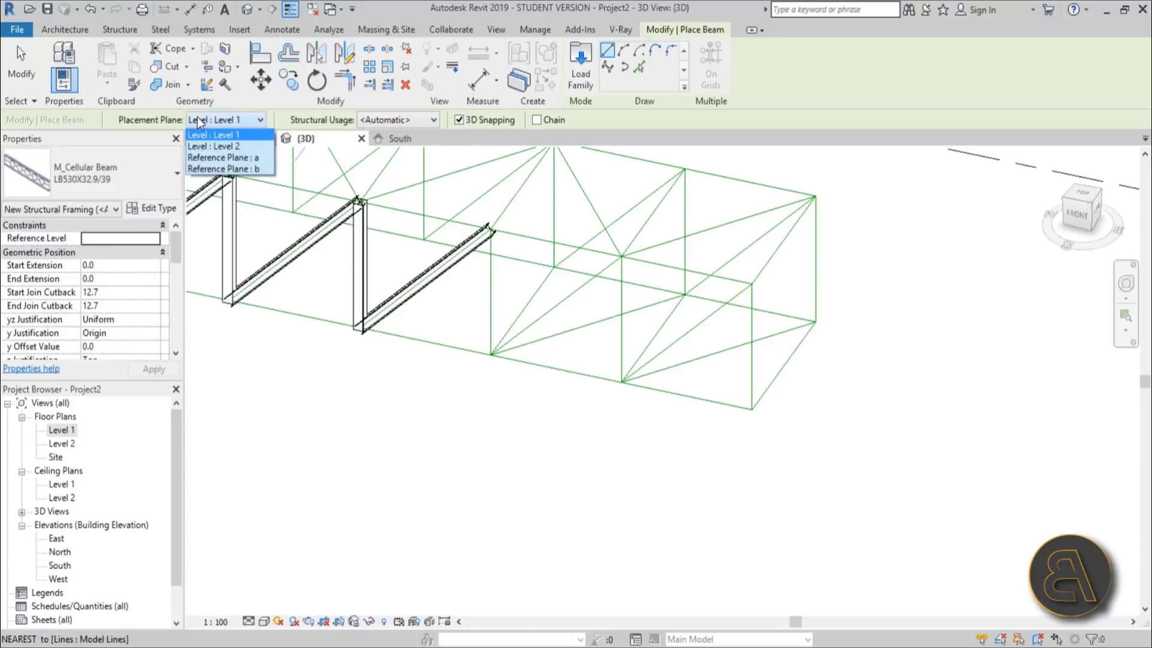
{"action": "left_click", "coordinate": [216, 133]}
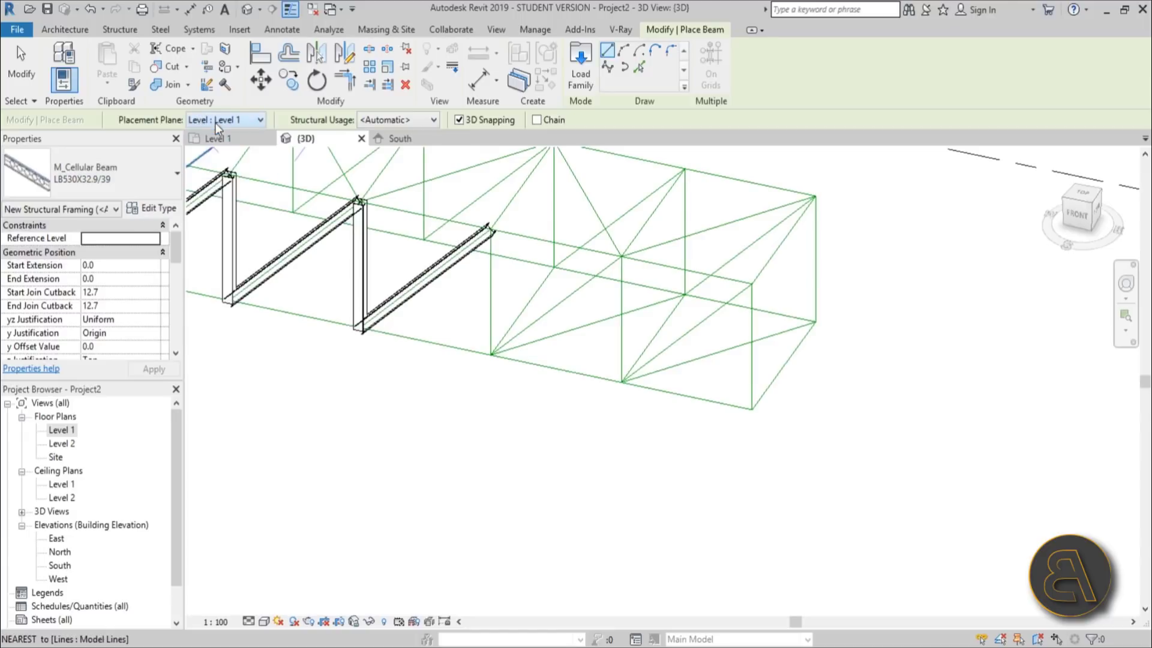
{"action": "left_click", "coordinate": [491, 354]}
{"action": "left_click", "coordinate": [564, 416]}
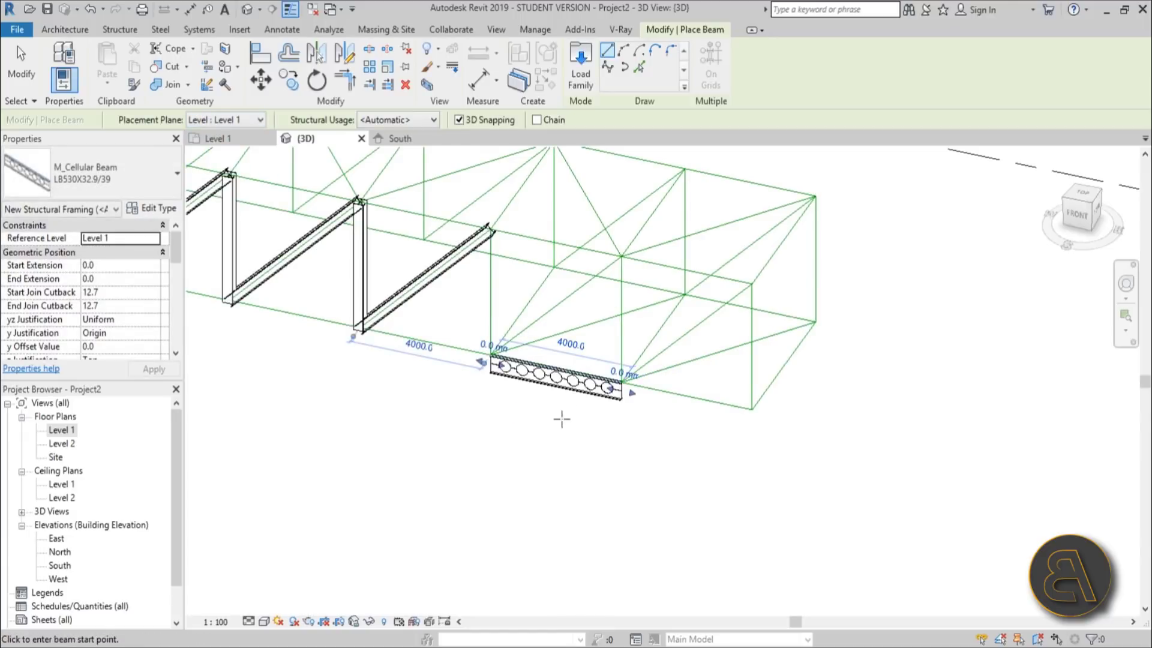
{"action": "key", "text": "Escape"}
{"action": "key", "text": "Escape"}
Examine the cellular beam's start and end level offsets and compare them with the Level 1 and Level 2 elevations.
{"action": "left_click", "coordinate": [562, 414]}
{"action": "scroll", "coordinate": [547, 418], "scroll_direction": "down", "scroll_amount": 1}
{"action": "scroll", "coordinate": [547, 418], "scroll_direction": "up", "scroll_amount": 3}
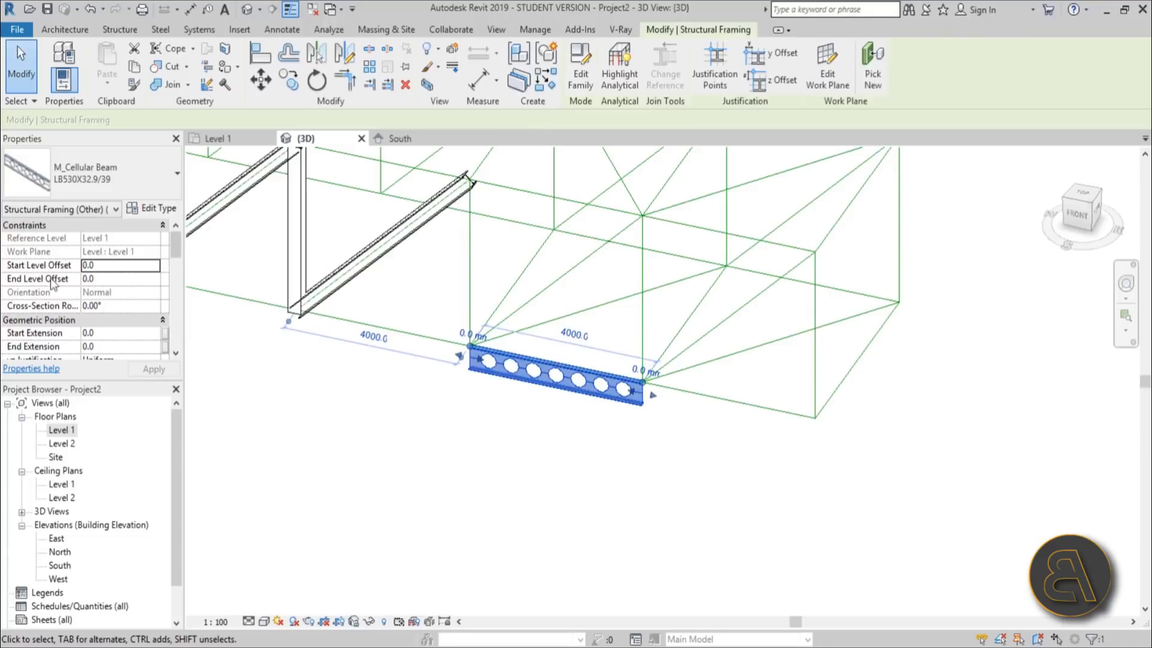
{"action": "left_click", "coordinate": [696, 490]}
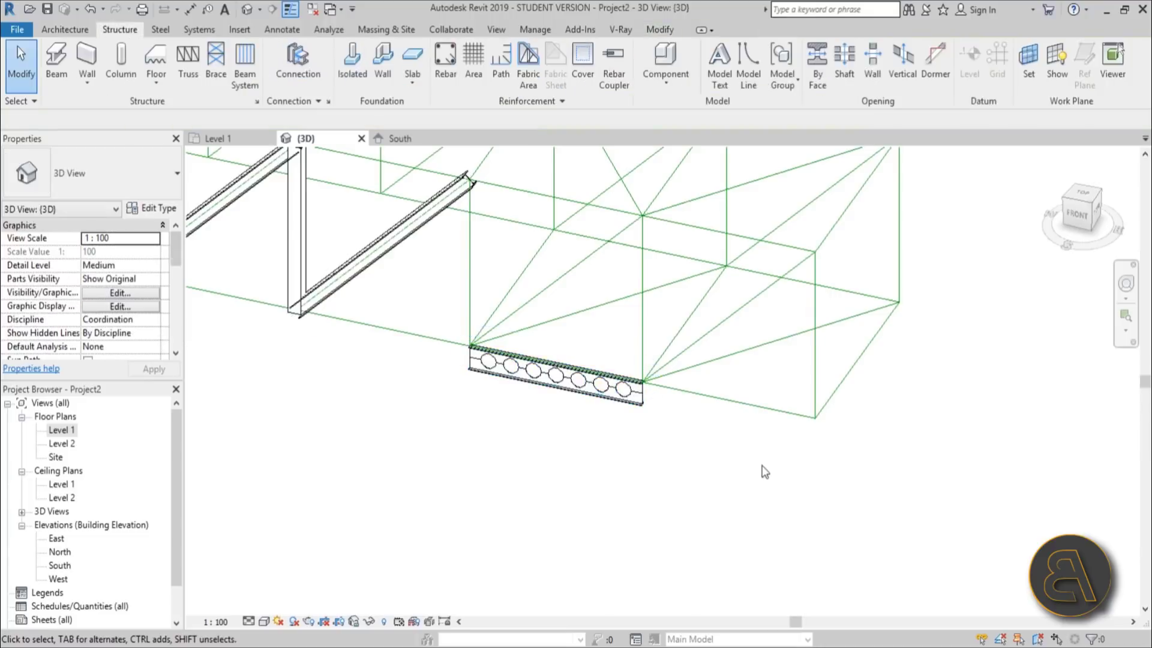
{"action": "scroll", "coordinate": [763, 466], "scroll_direction": "down", "scroll_amount": 3}
{"action": "middle_click_drag", "start_coordinate": [725, 483], "coordinate": [479, 299]}
{"action": "scroll", "coordinate": [480, 303], "scroll_direction": "up", "scroll_amount": 5}
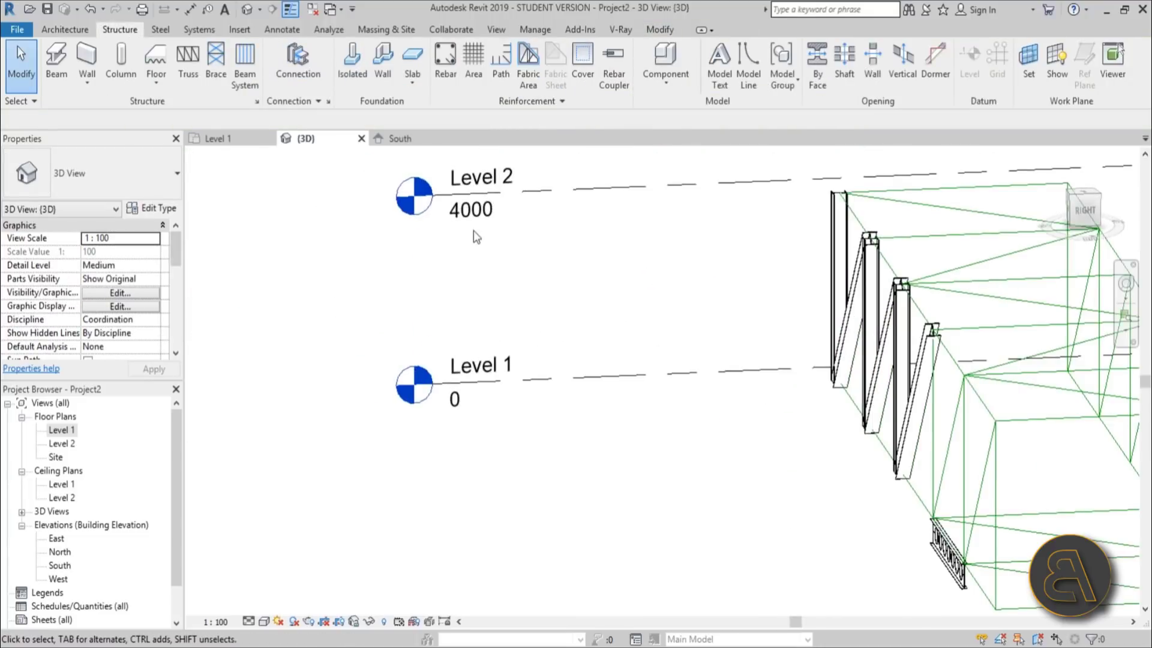
{"action": "scroll", "coordinate": [459, 218], "scroll_direction": "down", "scroll_amount": 3}
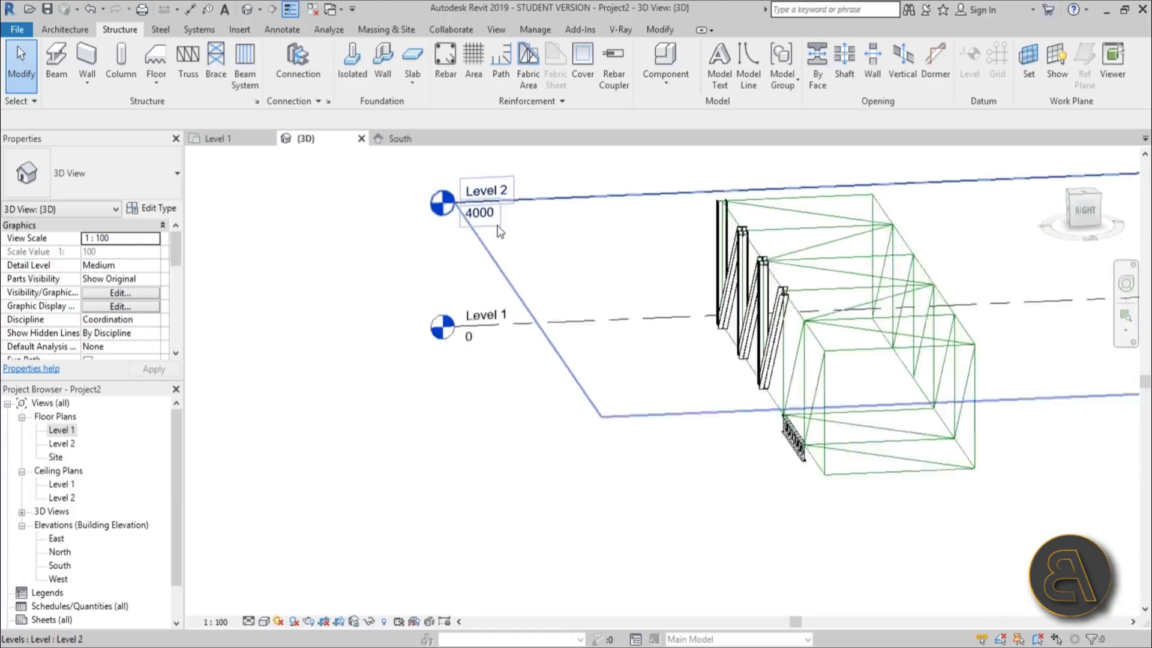
{"action": "middle_click_drag", "start_coordinate": [497, 226], "coordinate": [720, 382], "text": "shift"}
Set the fourth-bay cellular beam's end level offset to 4000 so it slopes from Level 1 up to Level 2.
{"action": "left_click", "coordinate": [721, 378]}
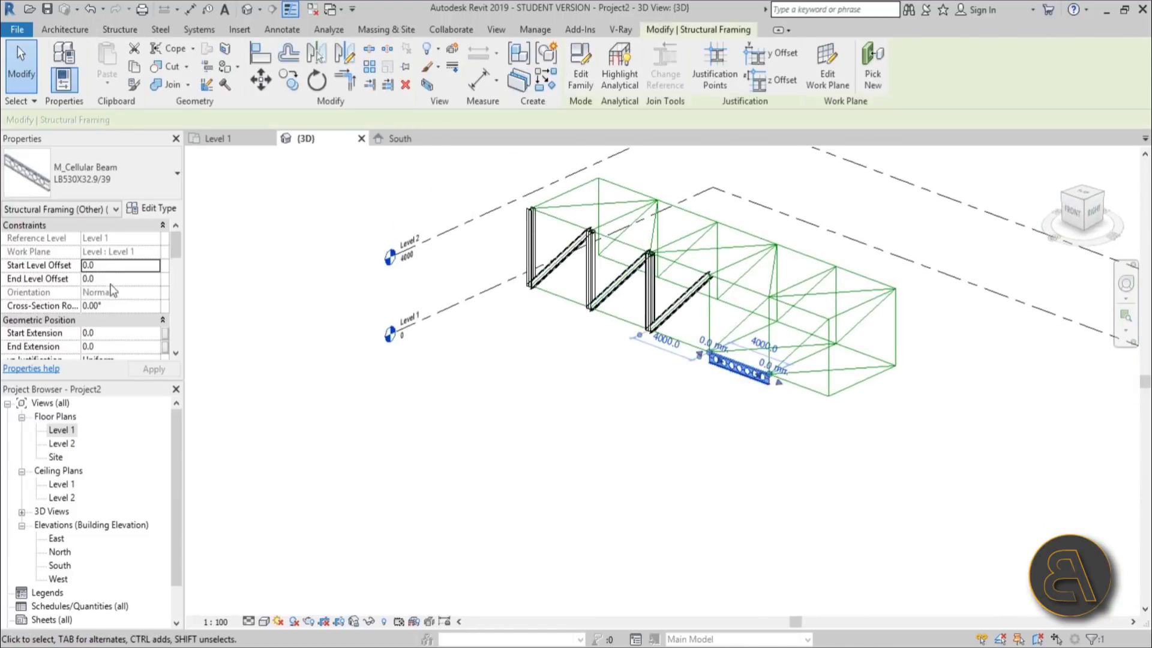
{"action": "key", "text": "Tab"}
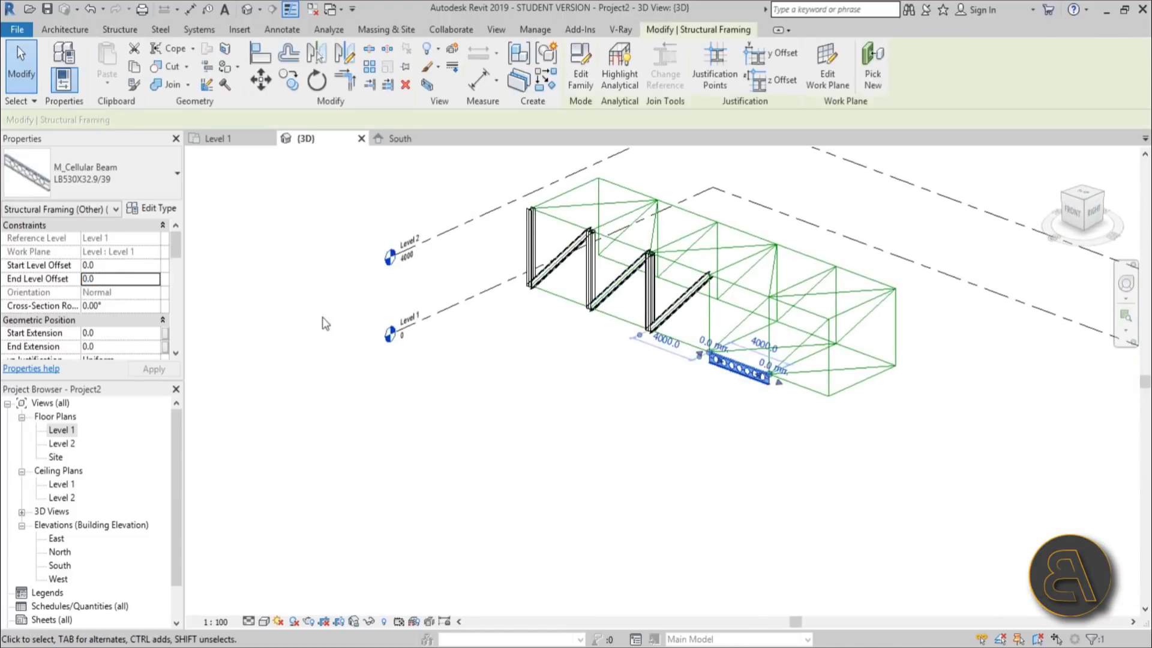
{"action": "left_click", "coordinate": [142, 280]}
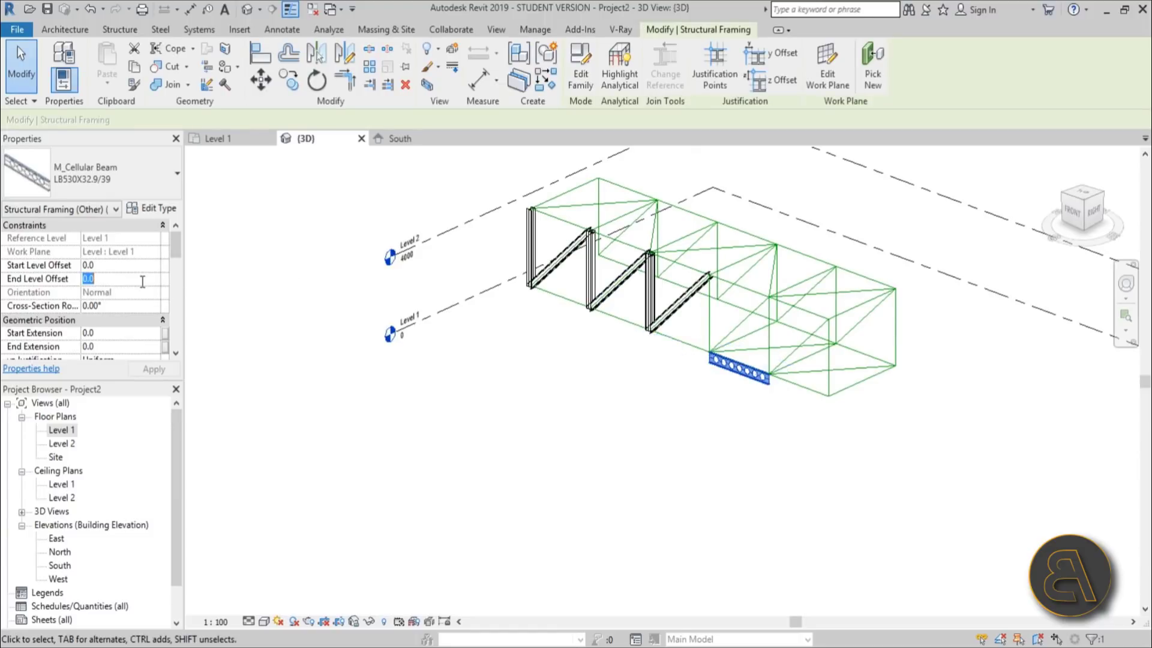
{"action": "key", "text": "Return"}
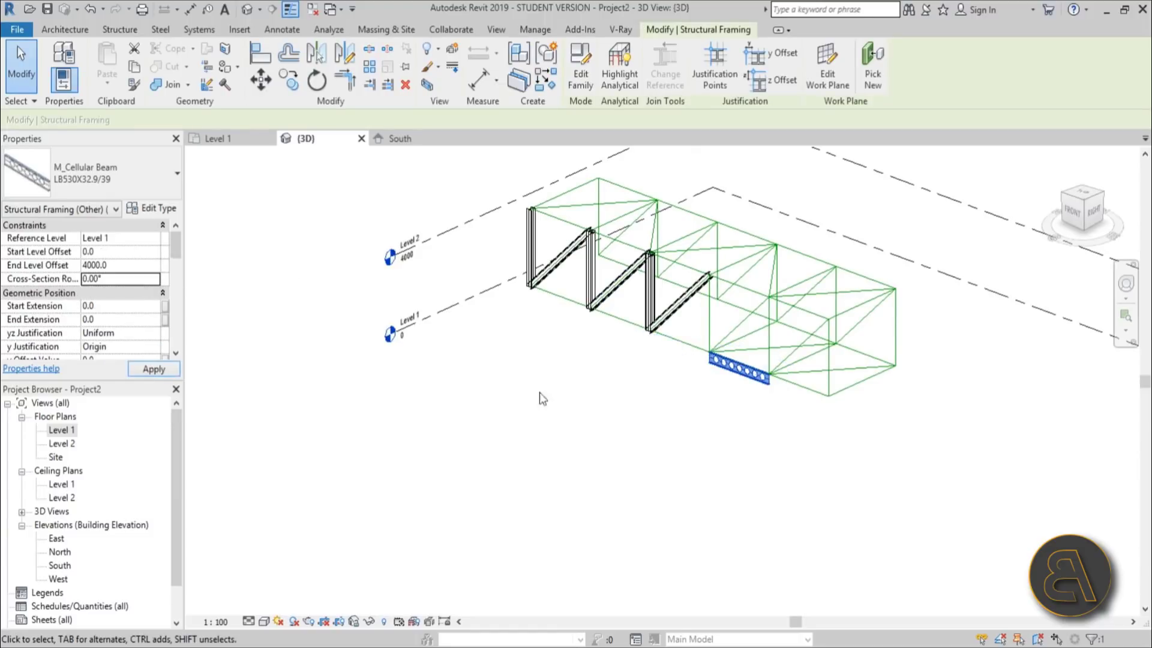
{"action": "scroll", "coordinate": [762, 336], "scroll_direction": "up", "scroll_amount": 5}
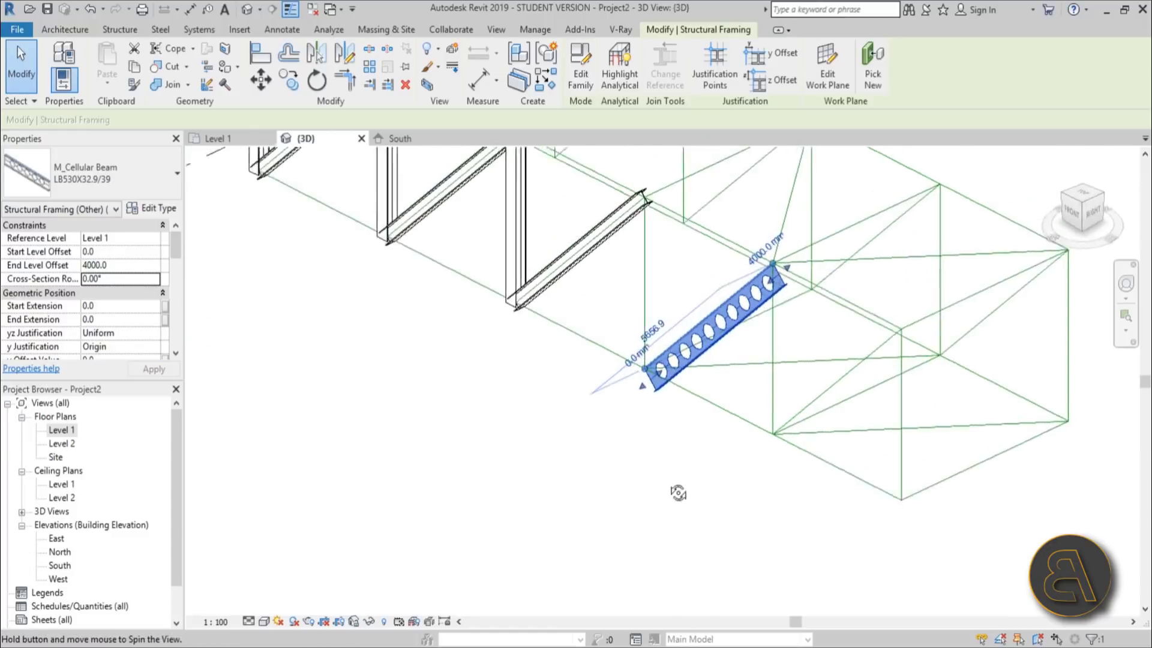
{"action": "middle_click_drag", "start_coordinate": [678, 492], "coordinate": [671, 504], "text": "shift"}
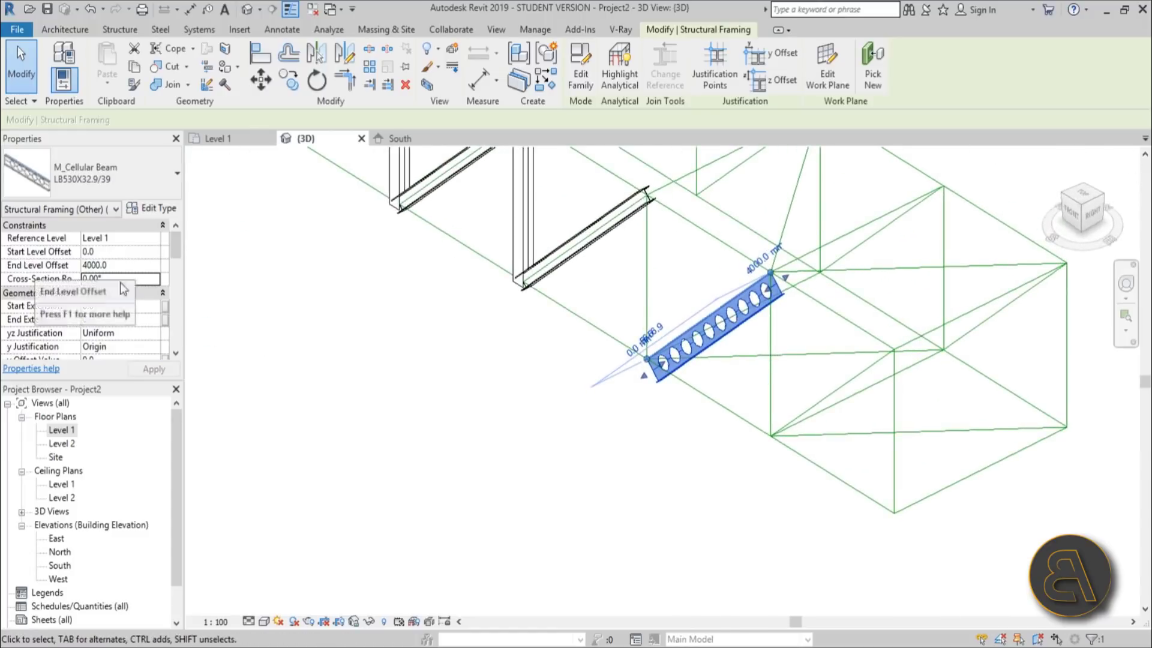
Try extending the sloped cellular beam's lower end beyond its node, undo the extension and reselect the beam.
{"action": "left_click_drag", "start_coordinate": [644, 375], "coordinate": [655, 411]}
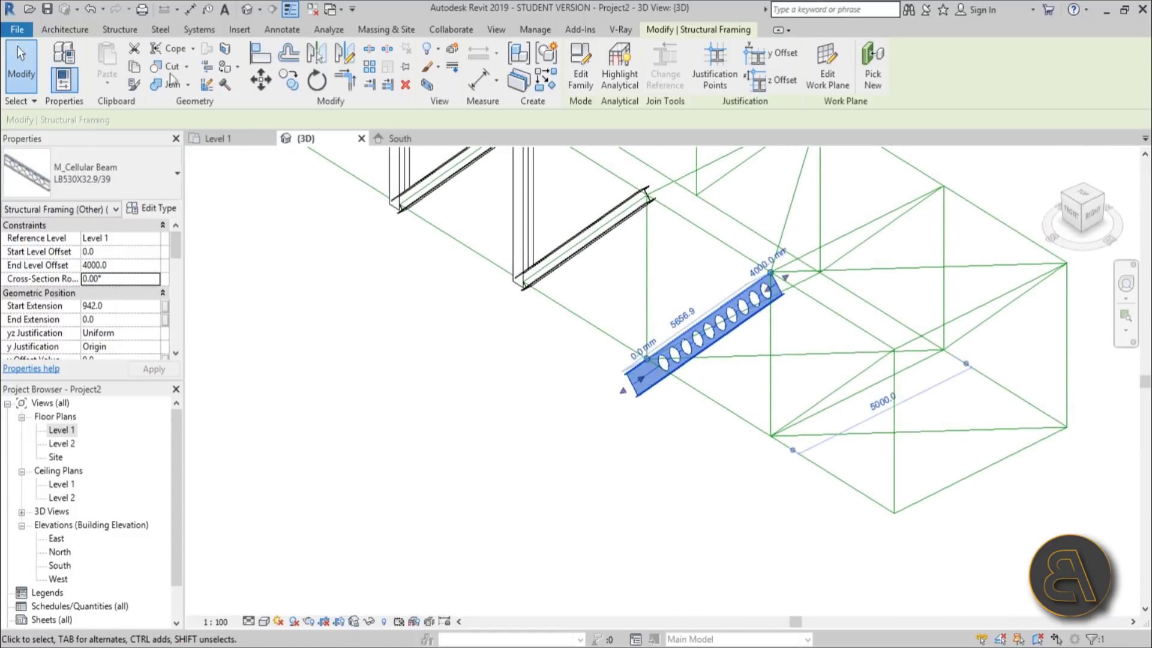
{"action": "left_click", "coordinate": [96, 11]}
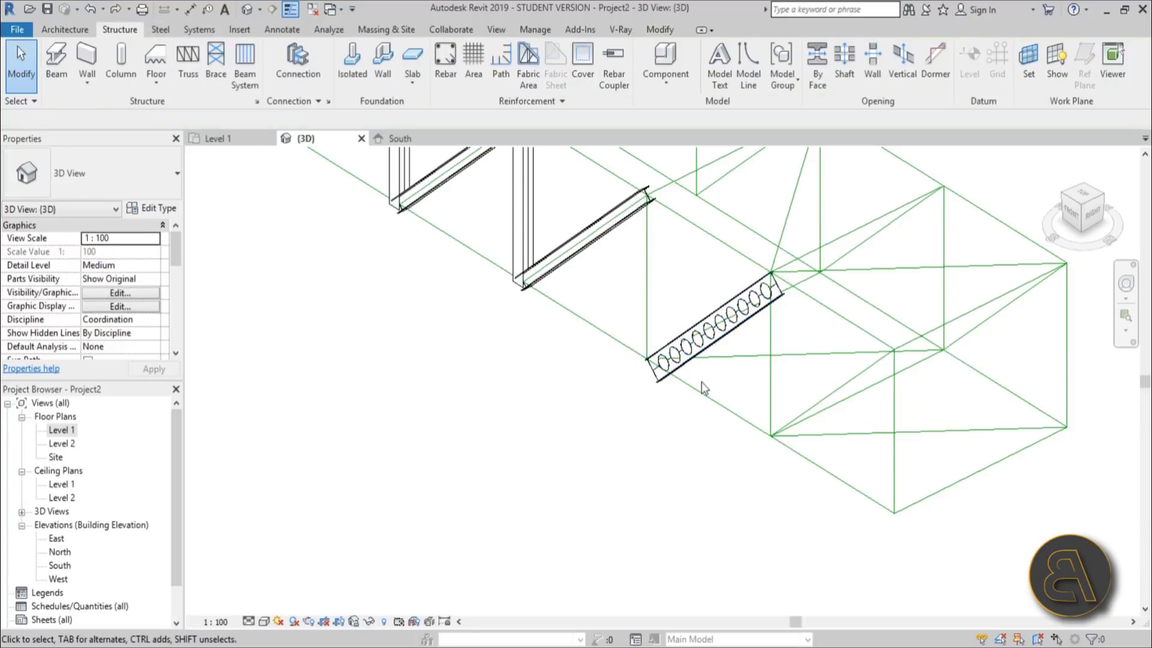
{"action": "left_click", "coordinate": [708, 360]}
{"action": "left_click", "coordinate": [690, 345]}
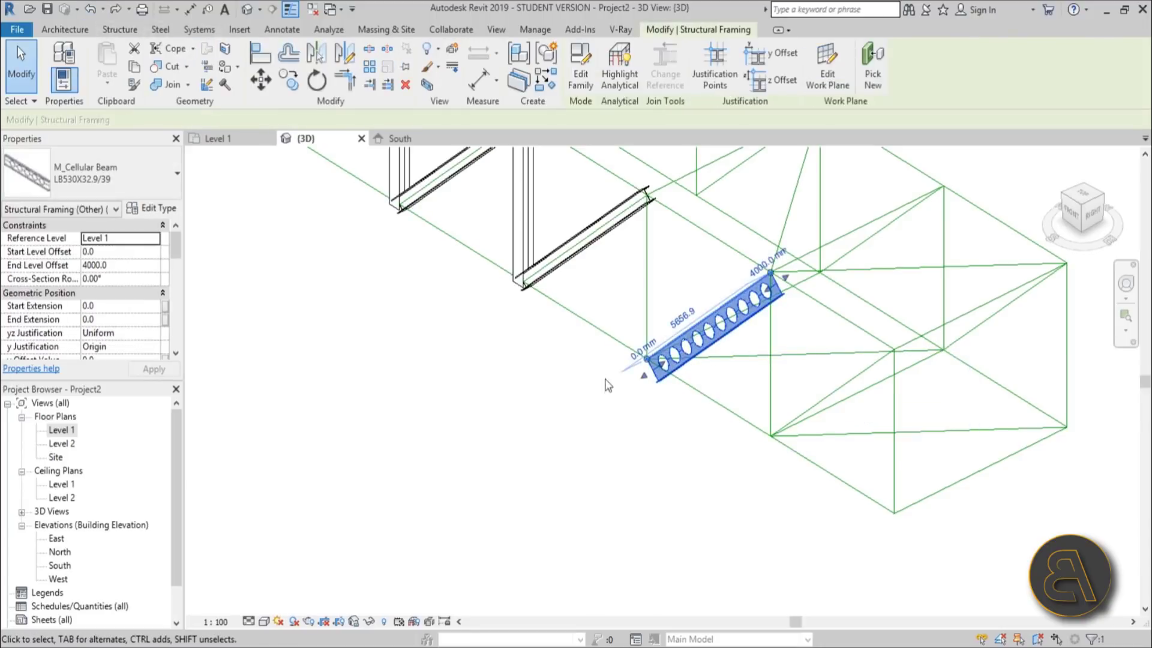
Place an M_Cellular Beam LB530X32.9/39 on Level 1 along the full length of the front truss's bottom chord.
{"action": "middle_click_drag", "start_coordinate": [621, 471], "coordinate": [670, 472], "text": "shift"}
{"action": "scroll", "coordinate": [616, 390], "scroll_direction": "up", "scroll_amount": 2}
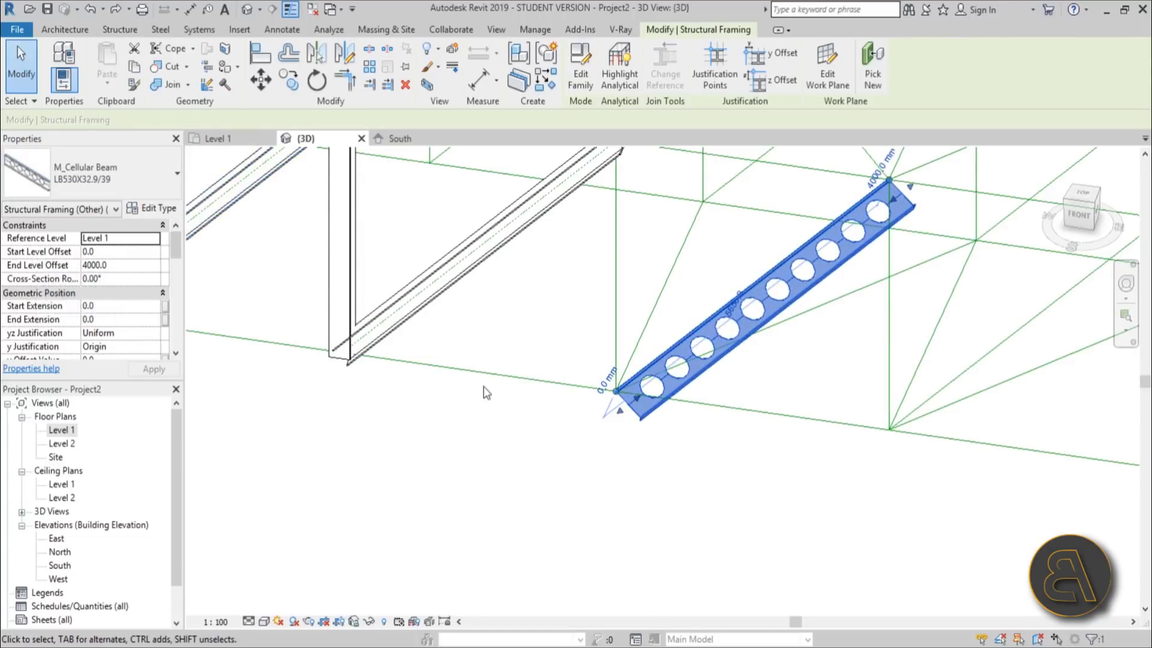
{"action": "scroll", "coordinate": [615, 389], "scroll_direction": "down", "scroll_amount": 2}
{"action": "scroll", "coordinate": [569, 396], "scroll_direction": "up", "scroll_amount": 2}
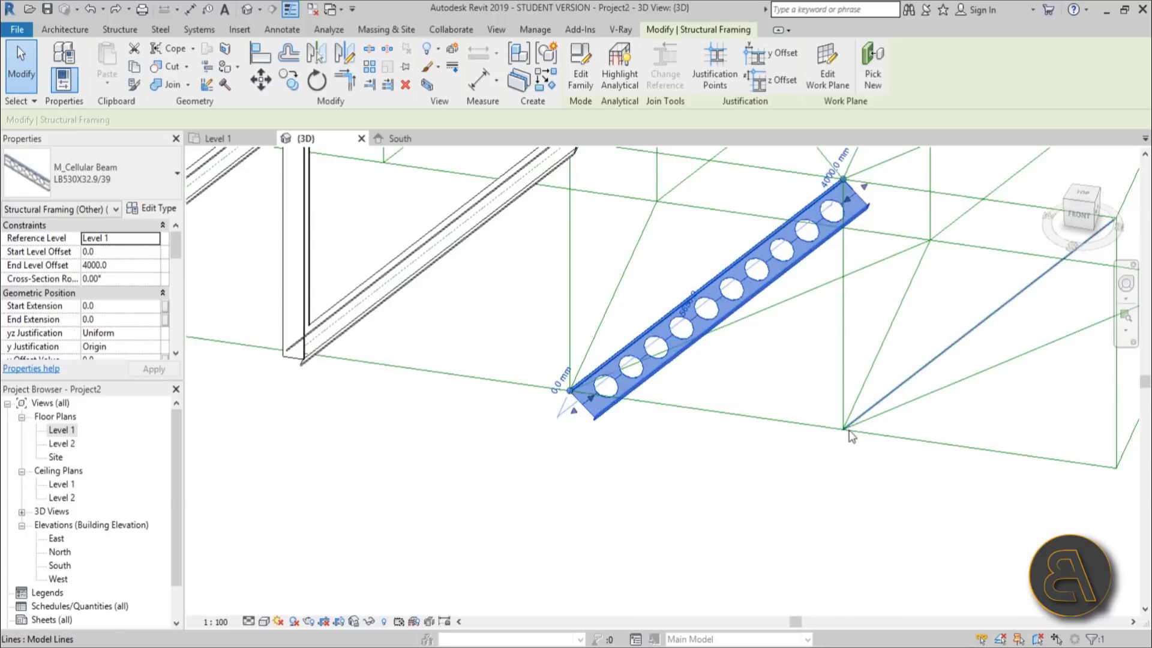
{"action": "middle_click_drag", "start_coordinate": [840, 440], "coordinate": [705, 451], "text": "shift"}
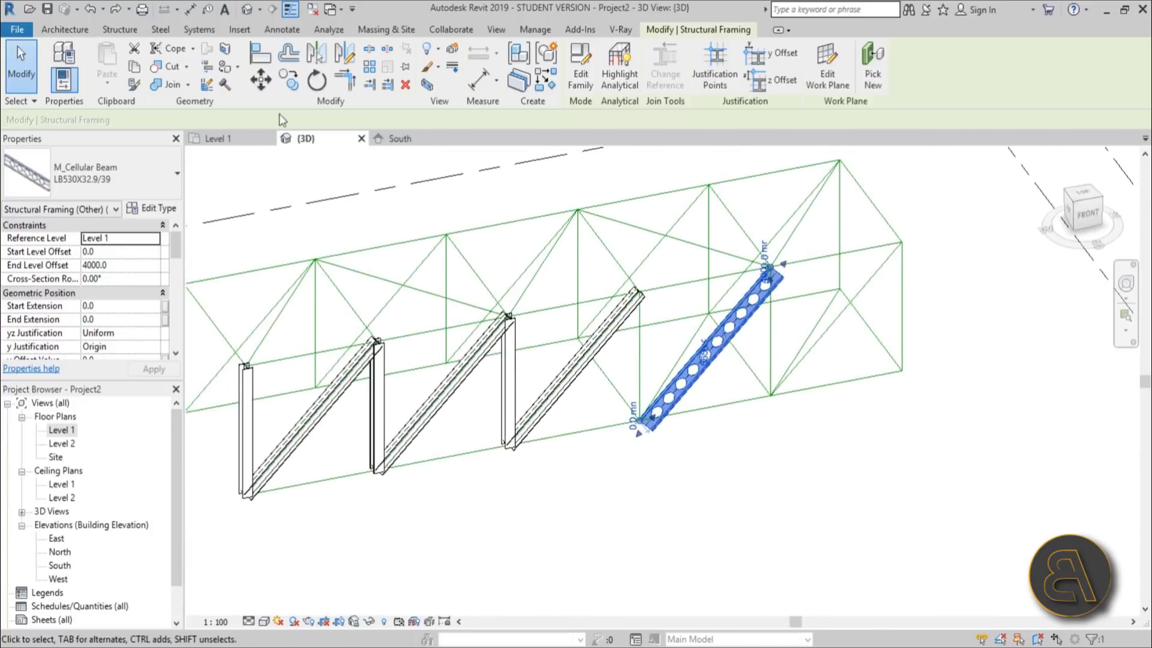
{"action": "left_click", "coordinate": [119, 29]}
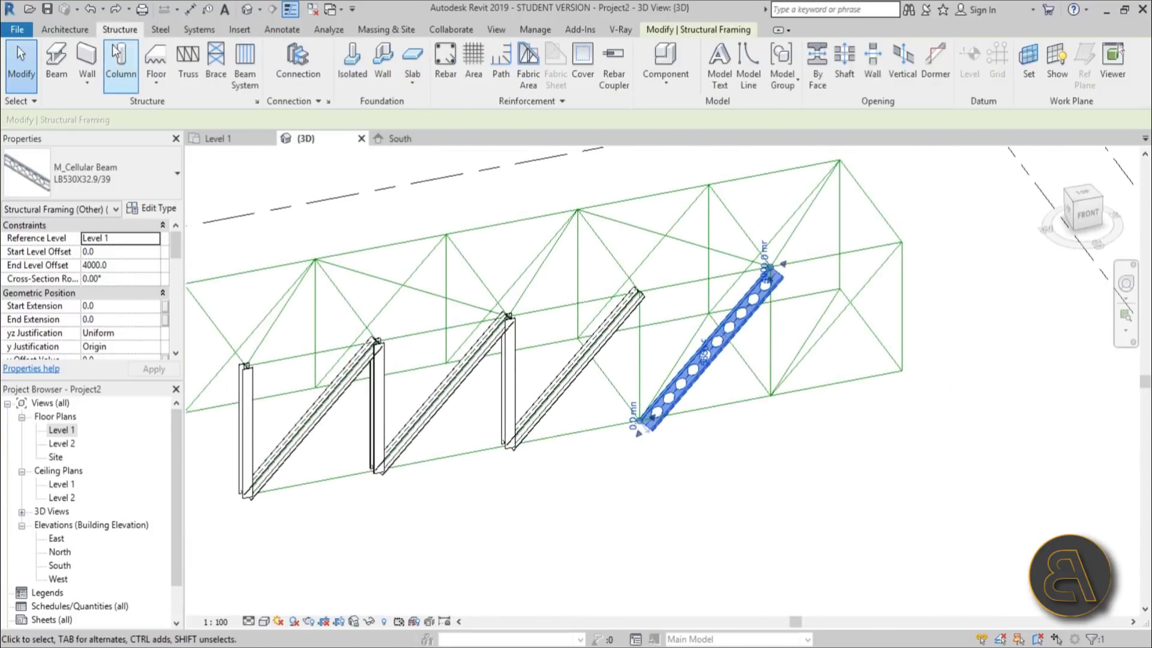
{"action": "left_click", "coordinate": [68, 63]}
{"action": "left_click", "coordinate": [237, 473]}
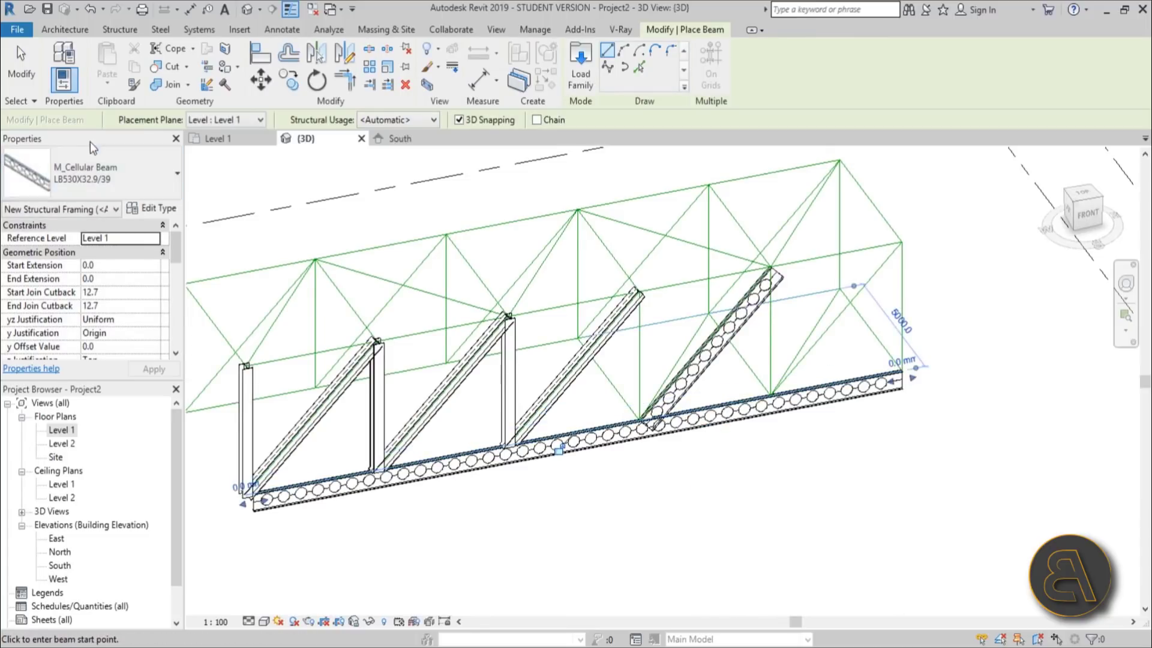
Set the beam placement plane to Level 2 and place a 20000 mm cellular beam along the front truss's top chord.
{"action": "left_click", "coordinate": [216, 120]}
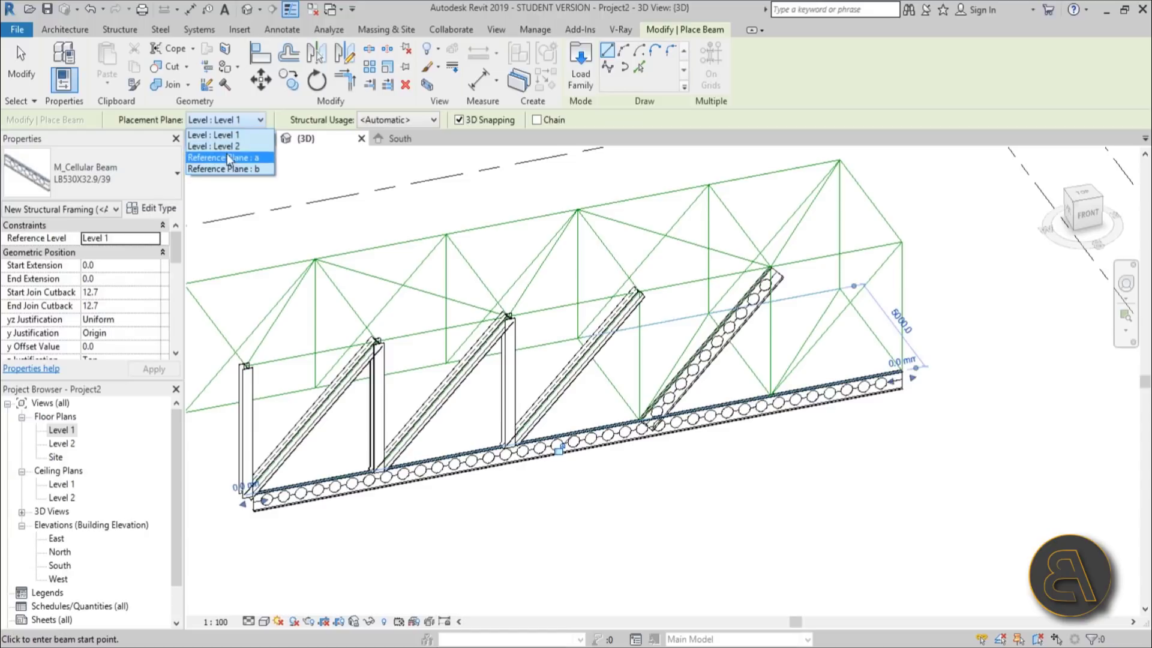
{"action": "left_click", "coordinate": [246, 364]}
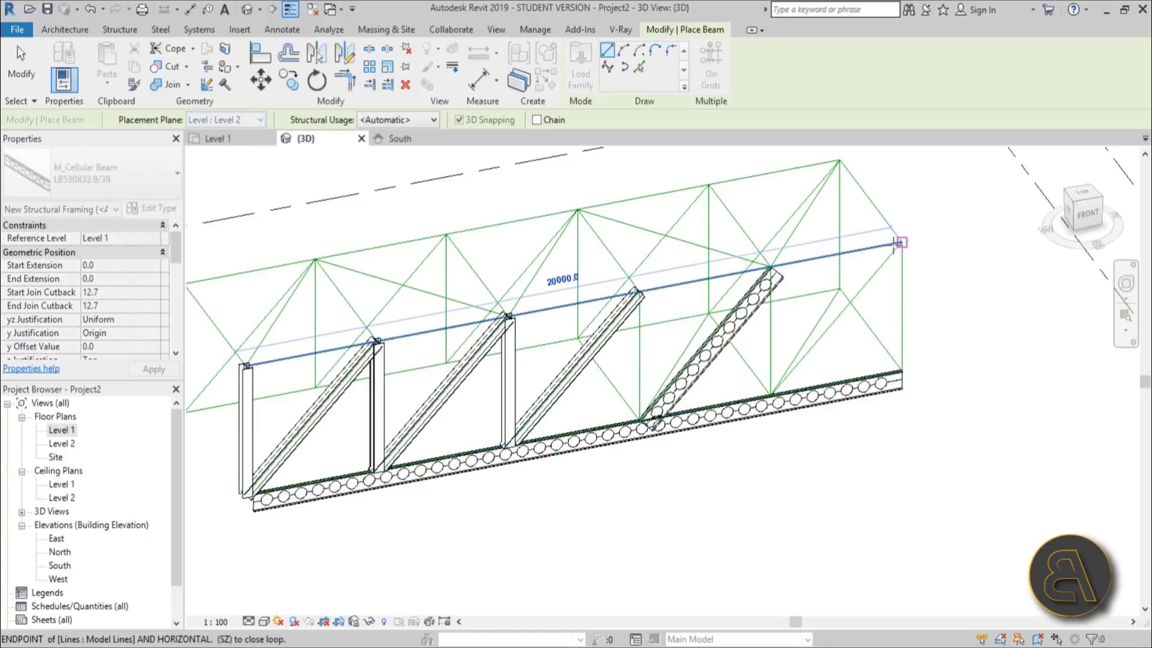
{"action": "left_click", "coordinate": [884, 249]}
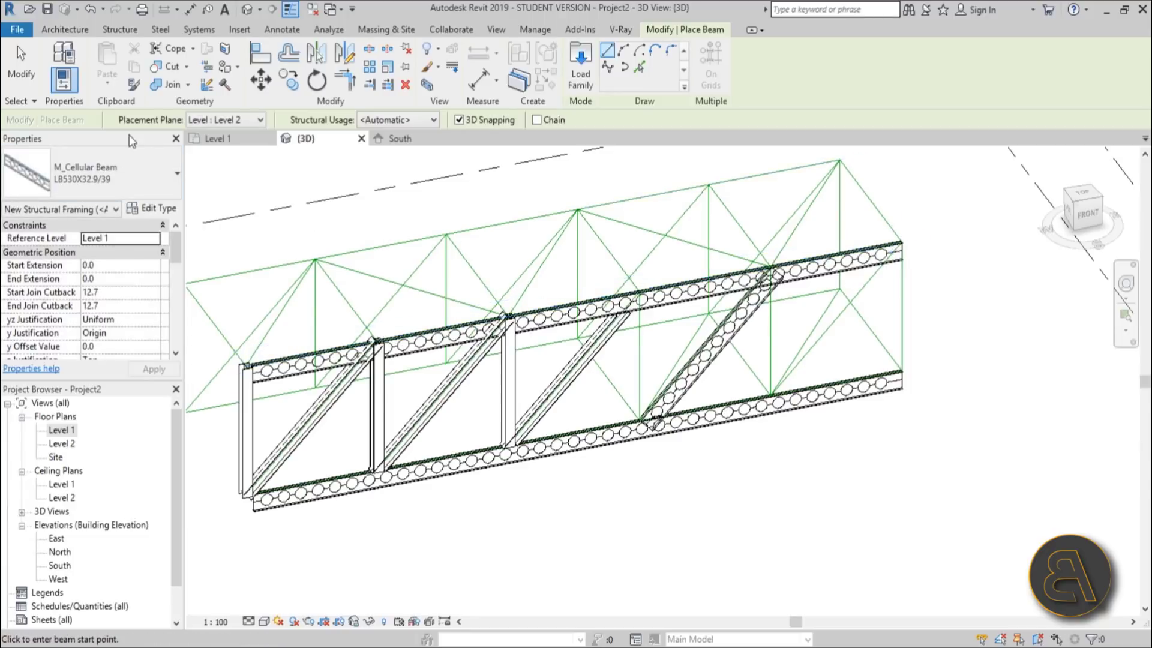
Place a vertical UC305x305x97 column from Level 1 to Level 2 on the line between the third and fourth bays.
{"action": "left_click", "coordinate": [75, 31]}
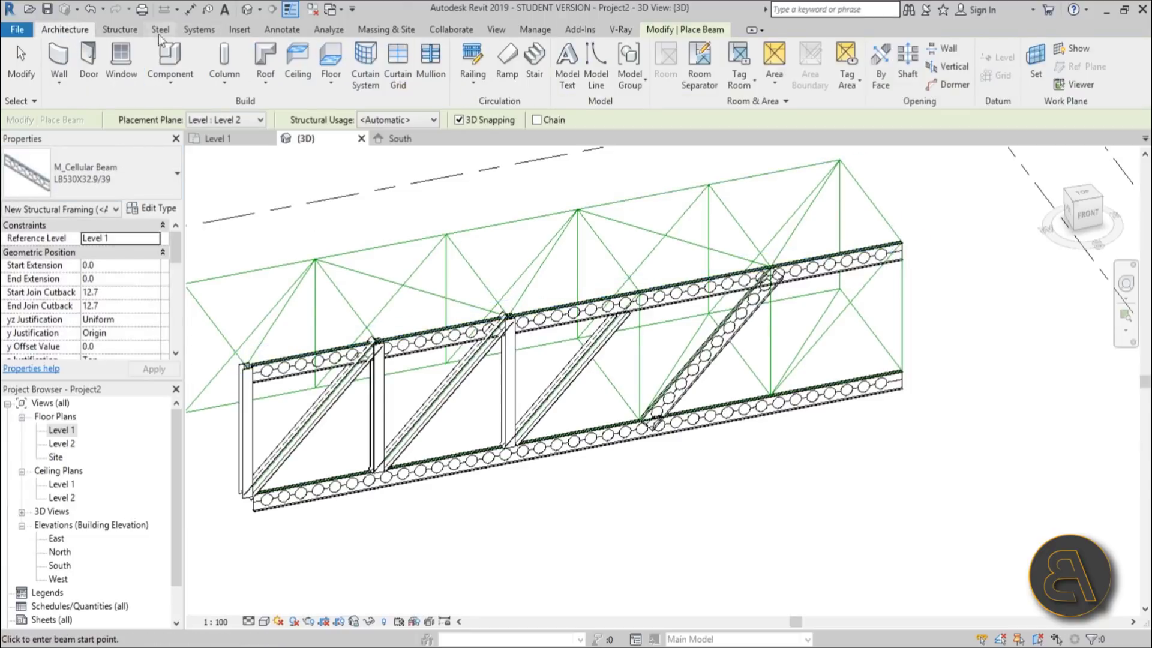
{"action": "left_click", "coordinate": [120, 33]}
{"action": "left_click", "coordinate": [121, 63]}
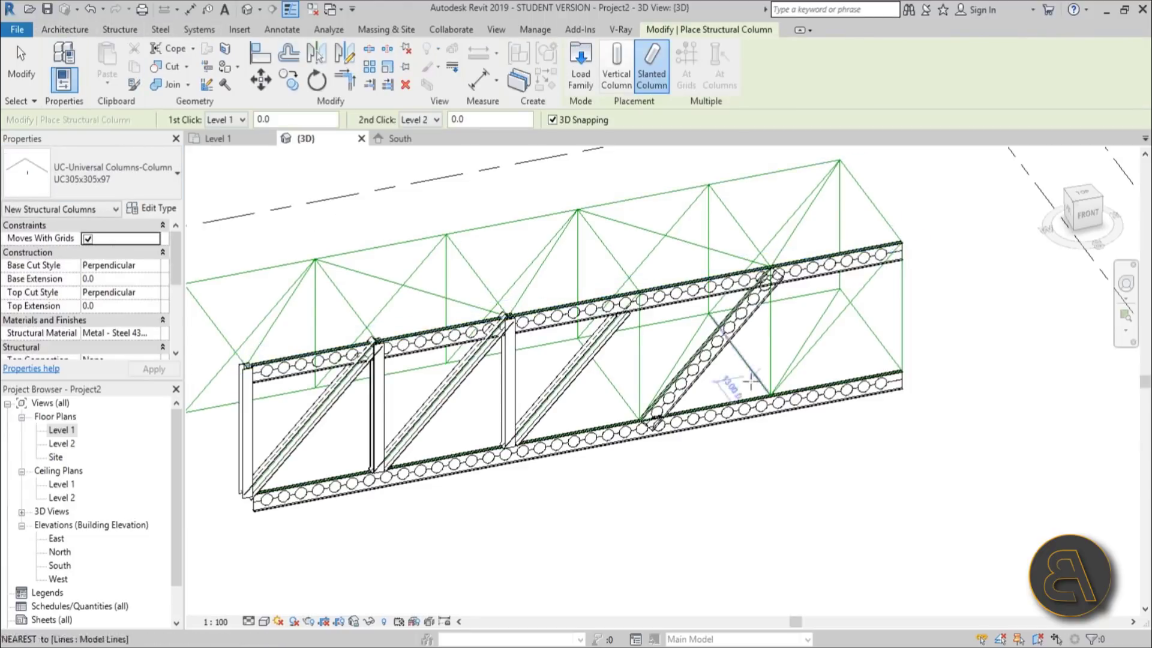
{"action": "left_click", "coordinate": [640, 420]}
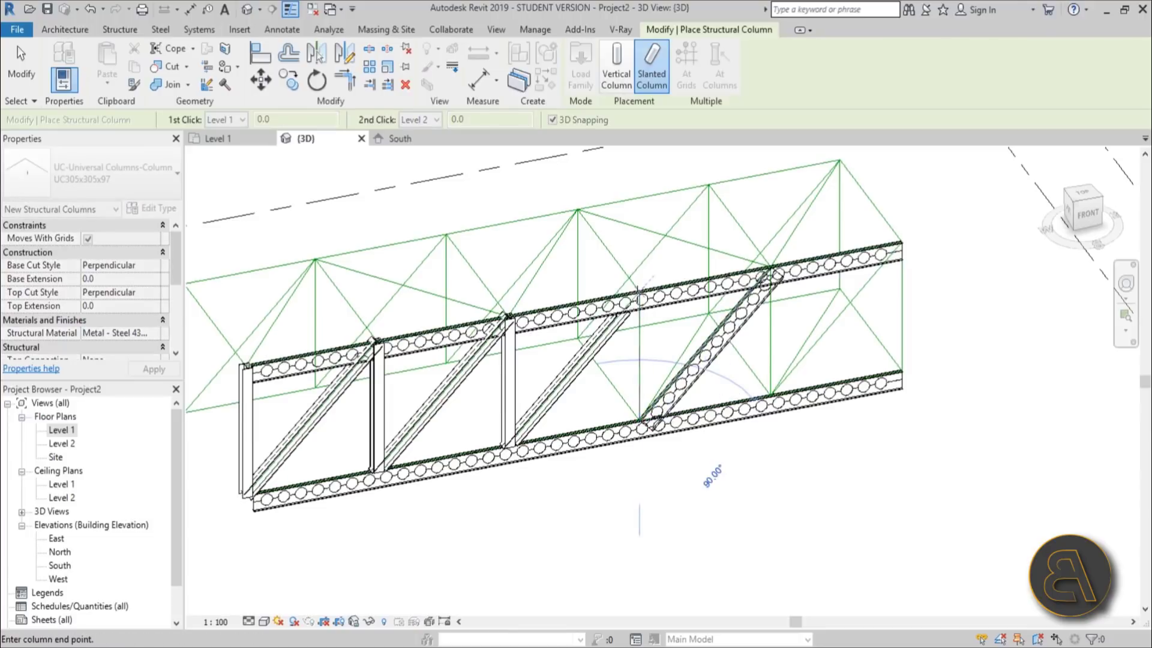
{"action": "left_click", "coordinate": [639, 297]}
Place a vertical UC305x305x97 column between the fourth and fifth bays and resolve the cellular beam error with Delete Type.
{"action": "left_click", "coordinate": [770, 401]}
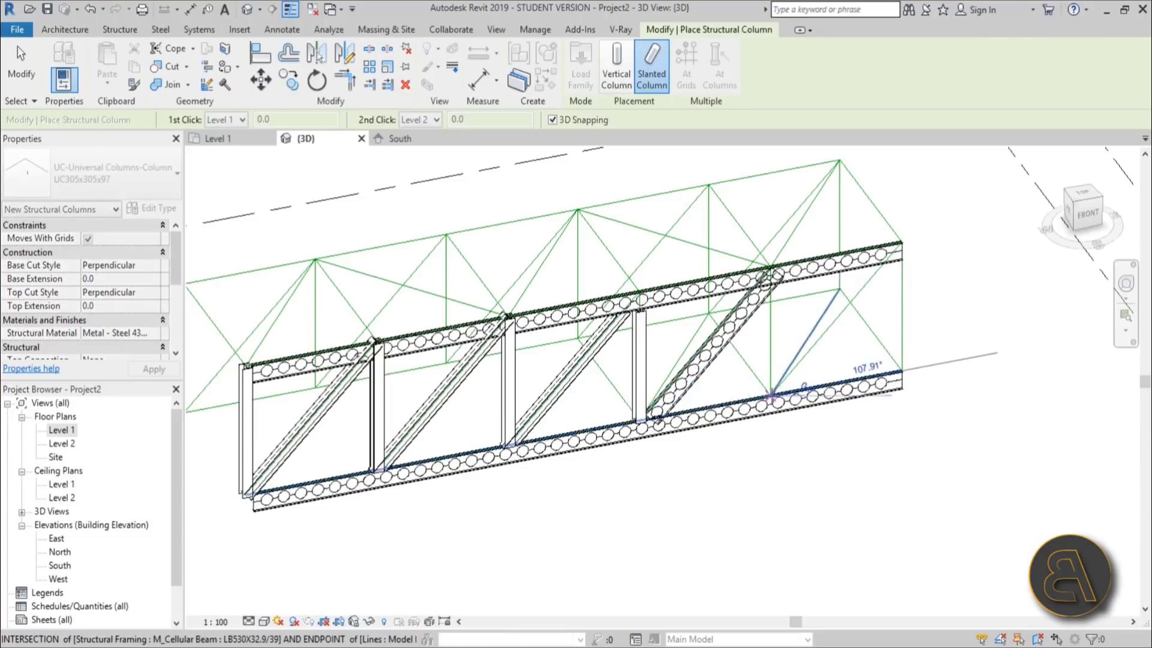
{"action": "left_click", "coordinate": [772, 269]}
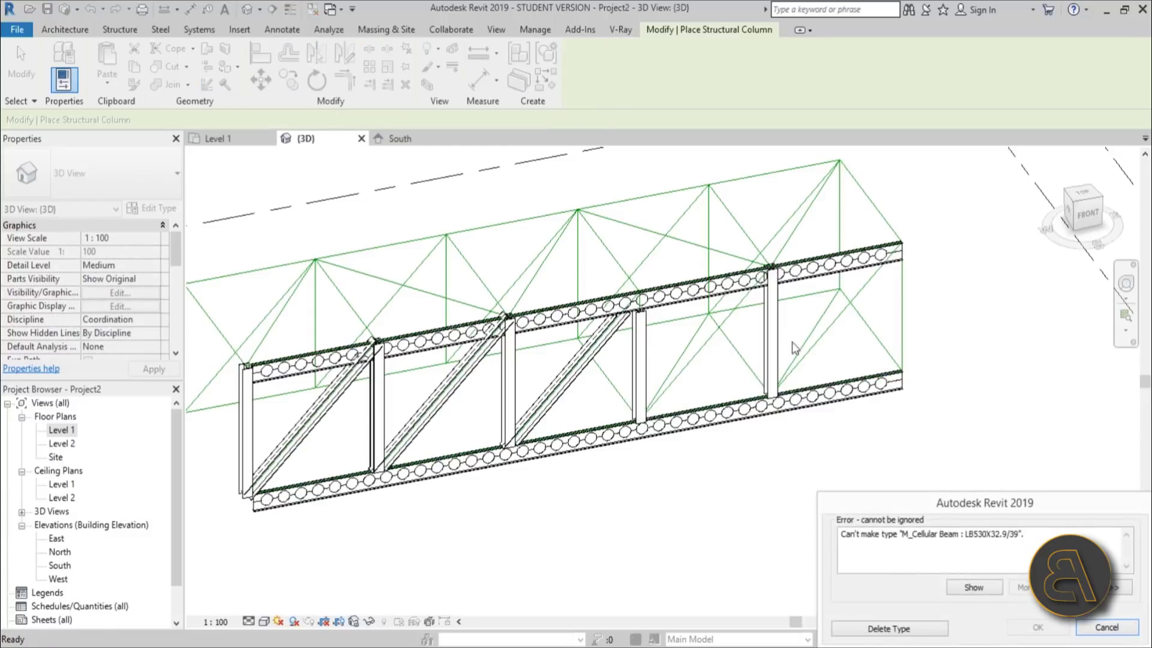
{"action": "left_click", "coordinate": [900, 628]}
Examine how the vertical and diagonal columns meet the top and bottom cellular beams along the front truss.
{"action": "scroll", "coordinate": [739, 324], "scroll_direction": "up", "scroll_amount": 5}
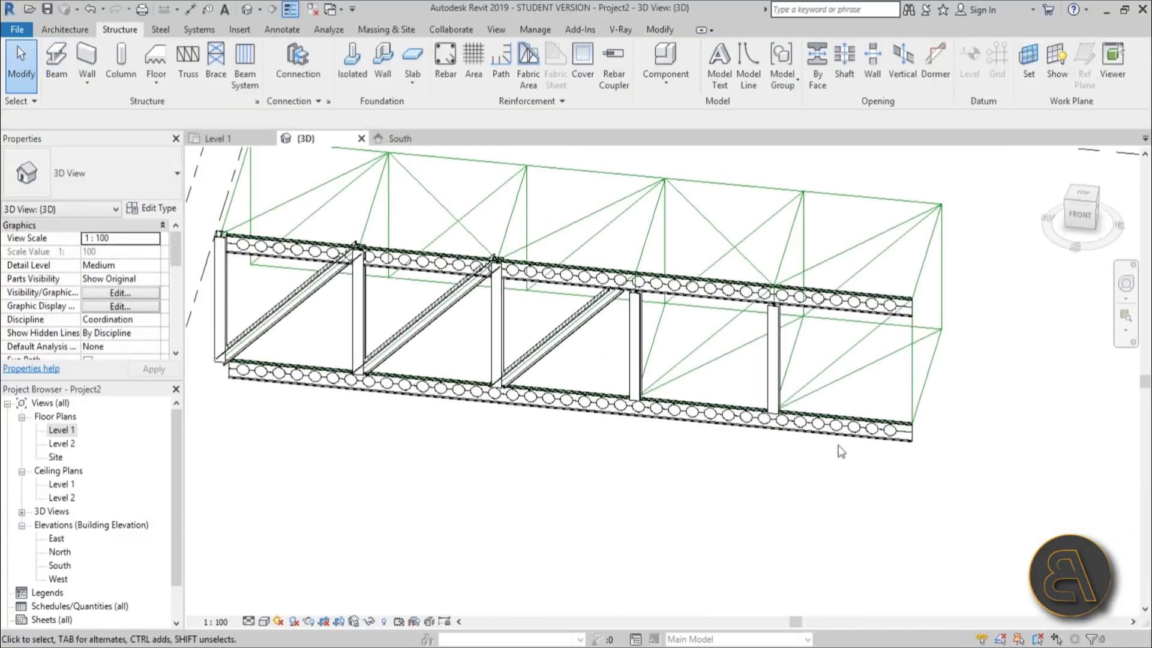
{"action": "scroll", "coordinate": [744, 312], "scroll_direction": "up", "scroll_amount": 4}
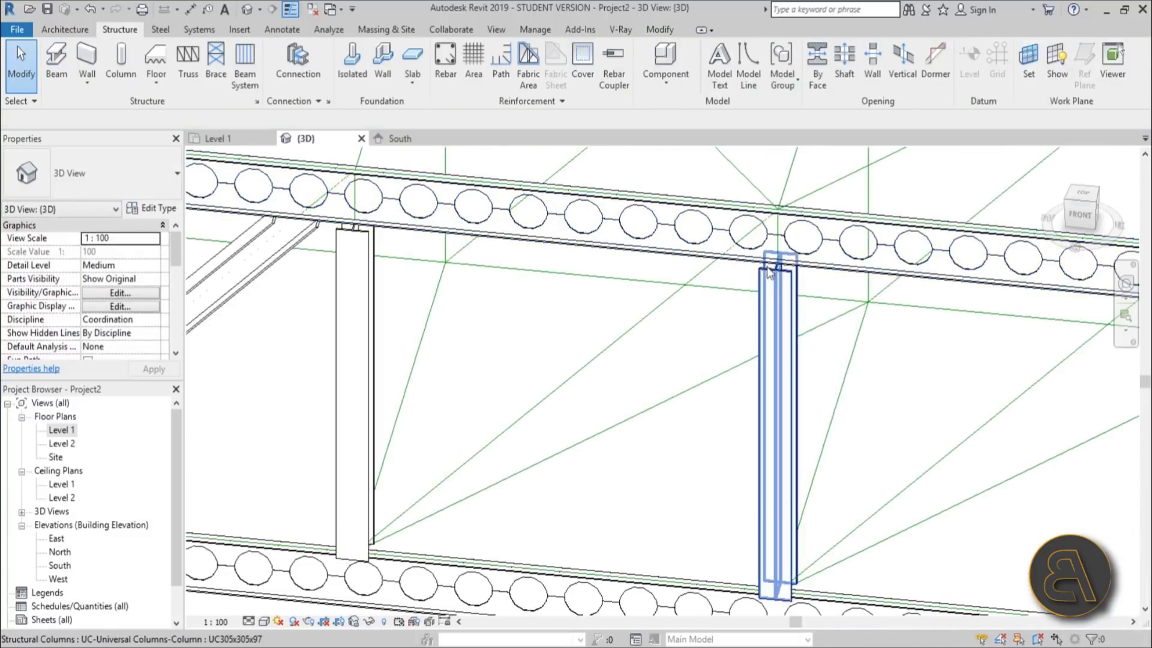
{"action": "left_click", "coordinate": [770, 275]}
{"action": "scroll", "coordinate": [730, 309], "scroll_direction": "down", "scroll_amount": 5}
{"action": "middle_click_drag", "start_coordinate": [664, 344], "coordinate": [684, 330], "text": "shift"}
{"action": "scroll", "coordinate": [390, 291], "scroll_direction": "up", "scroll_amount": 4}
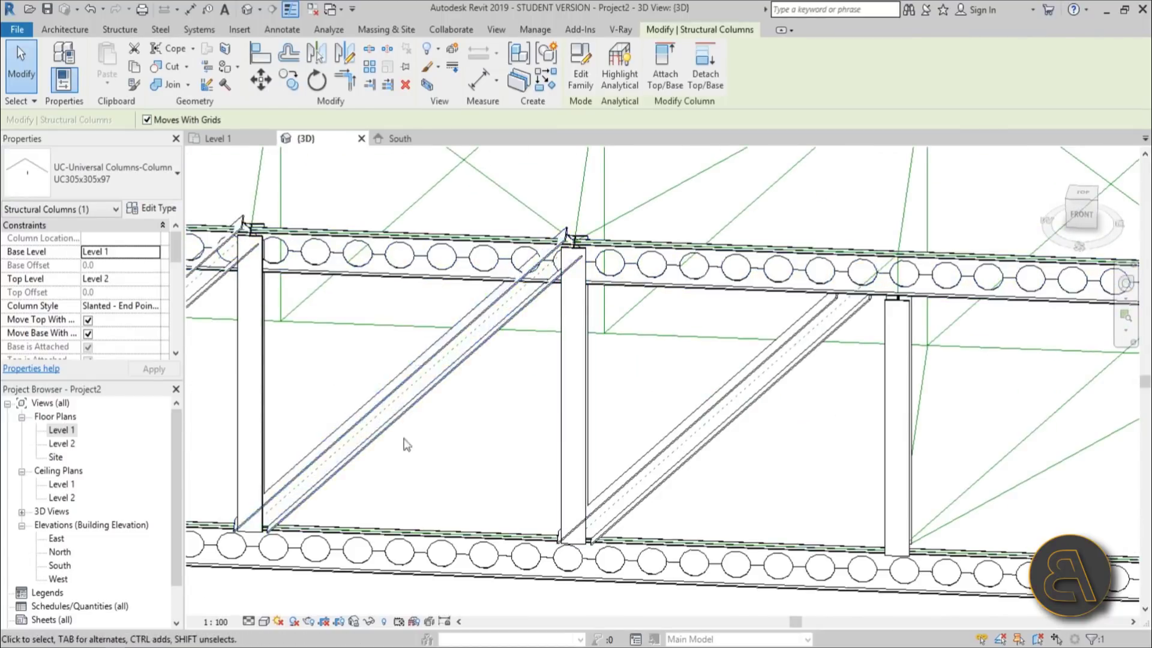
{"action": "scroll", "coordinate": [271, 410], "scroll_direction": "down", "scroll_amount": 3}
{"action": "scroll", "coordinate": [271, 410], "scroll_direction": "down", "scroll_amount": 1}
{"action": "middle_click_drag", "start_coordinate": [591, 390], "coordinate": [561, 397], "text": "shift"}
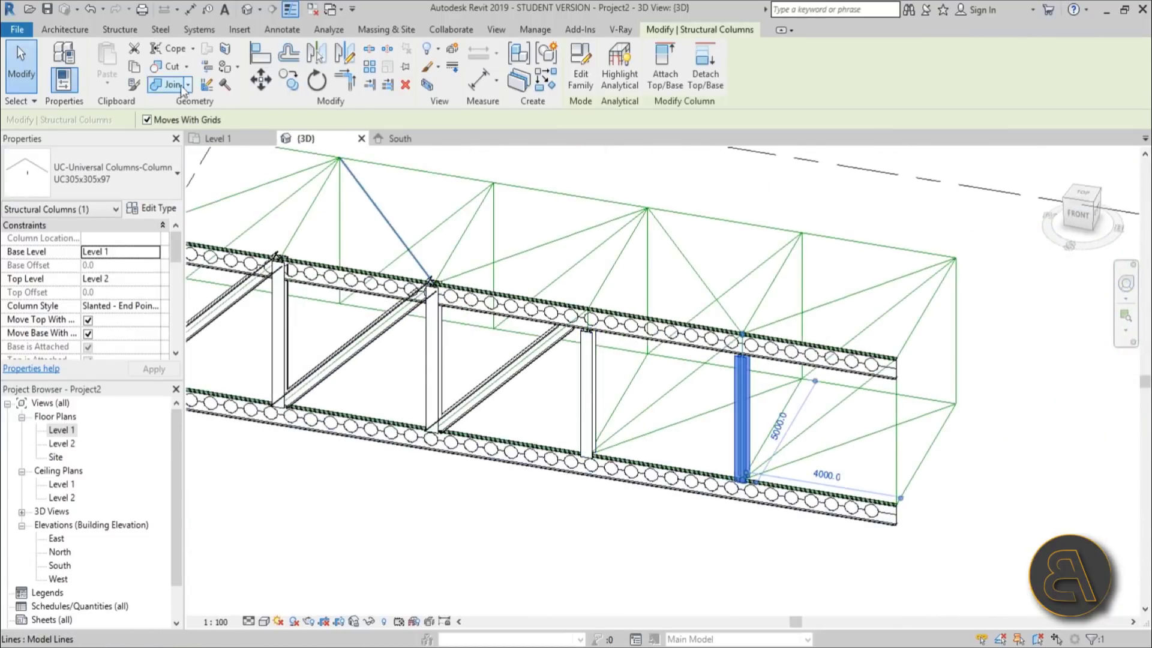
Place a slanted UC305x305x97 column in the fourth bay from its lower inner node on Level 1 to the opposite Level 2 node.
{"action": "left_click", "coordinate": [118, 30]}
{"action": "left_click", "coordinate": [113, 63]}
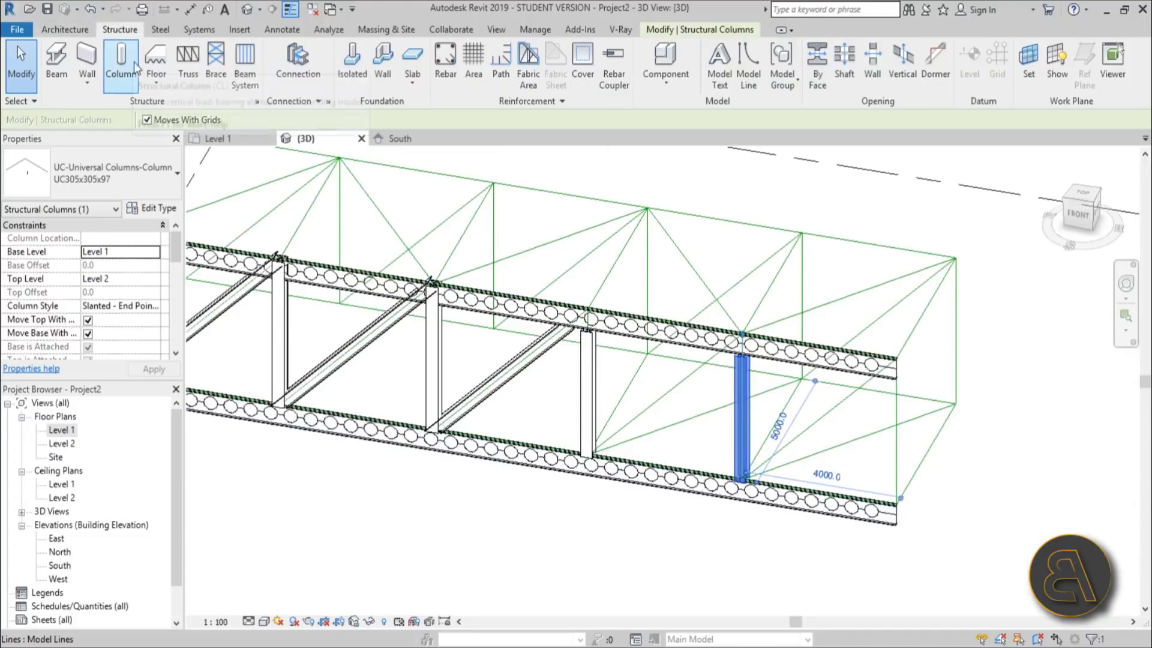
{"action": "scroll", "coordinate": [829, 373], "scroll_direction": "up", "scroll_amount": 2}
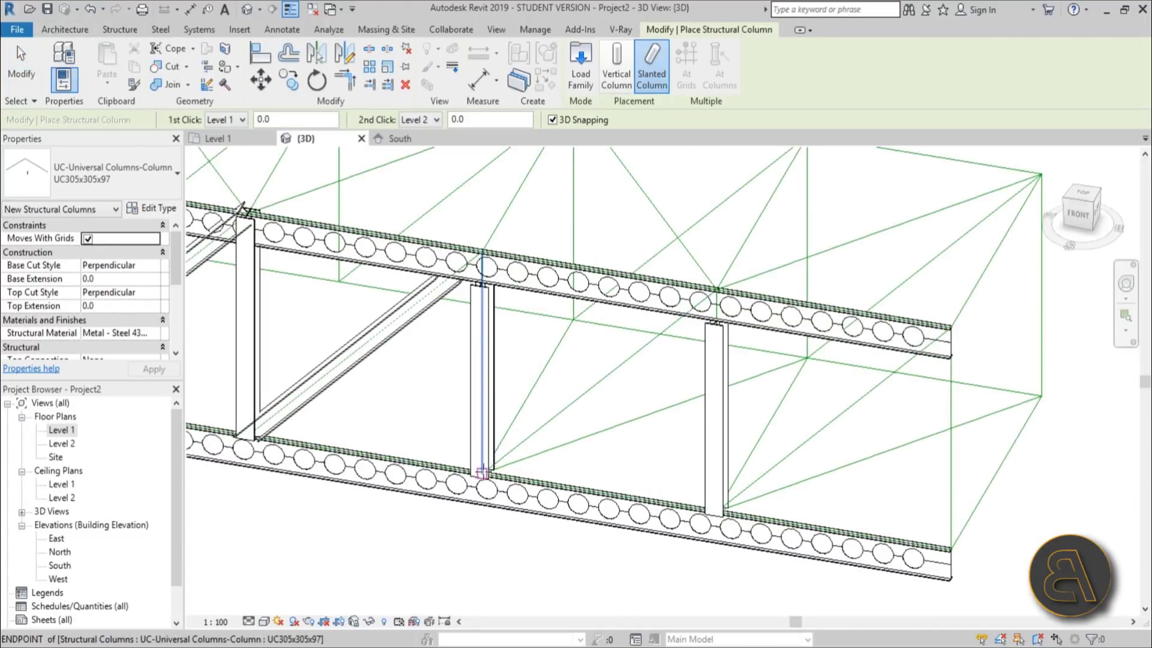
{"action": "left_click", "coordinate": [482, 472]}
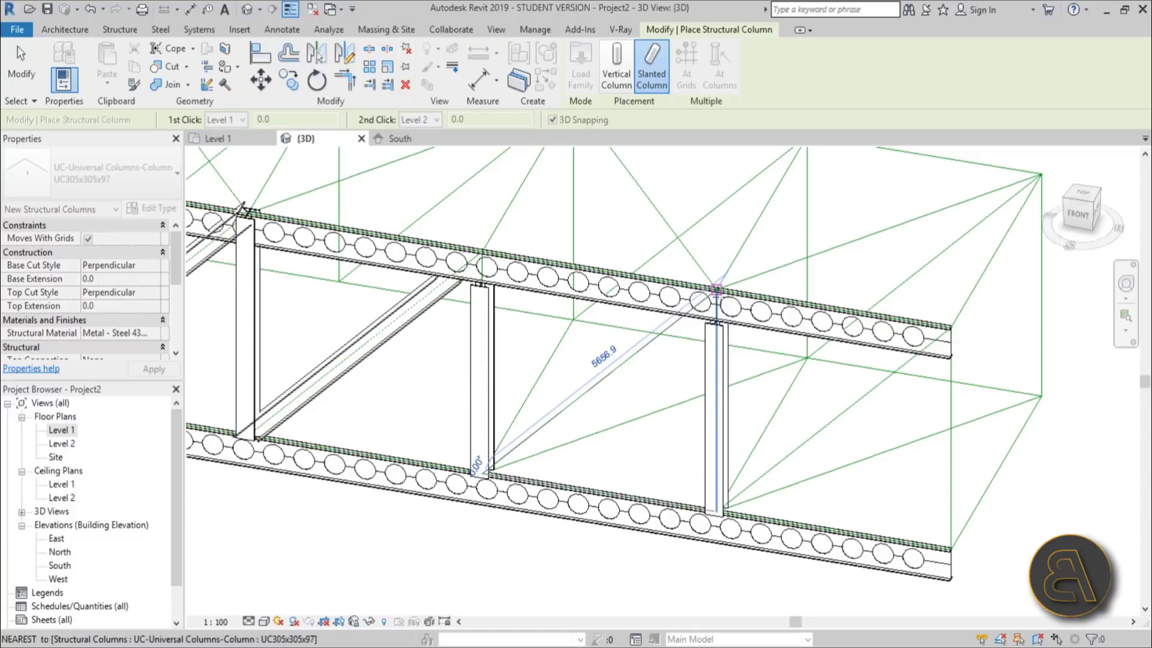
{"action": "left_click", "coordinate": [716, 292]}
Place a slanted UC305x305x97 column across the fifth bay, from its Level 1 node to the top chord's end point.
{"action": "middle_click_drag", "start_coordinate": [733, 521], "coordinate": [802, 452], "text": "shift"}
{"action": "left_click", "coordinate": [724, 493]}
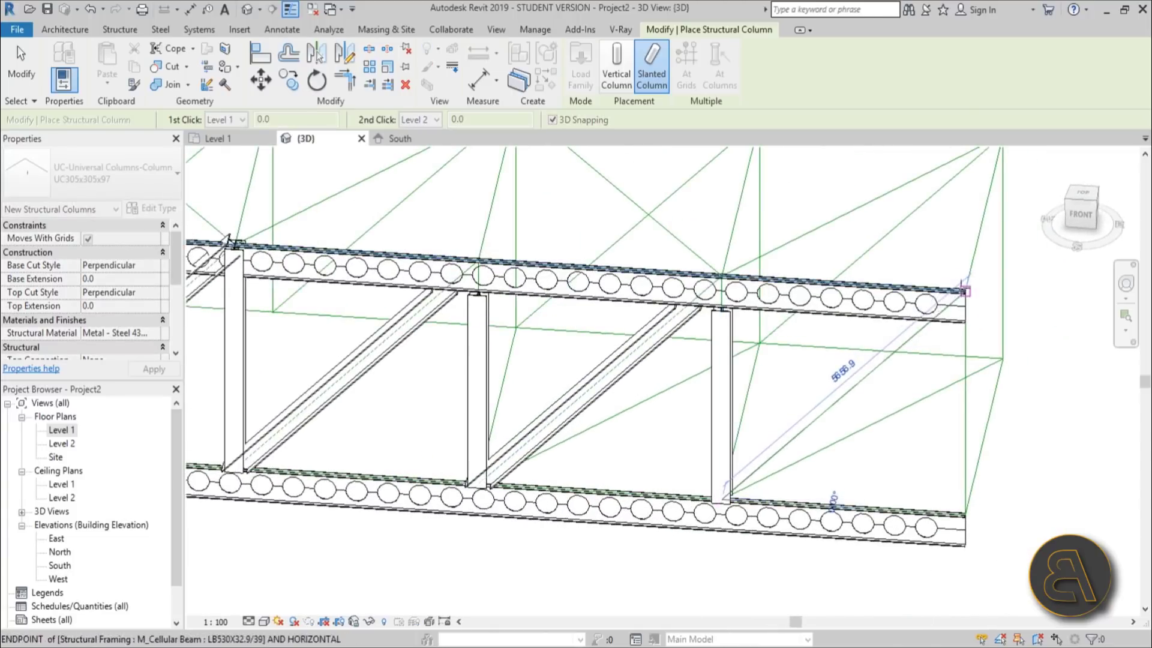
{"action": "left_click", "coordinate": [871, 364]}
{"action": "key", "text": "Escape"}
{"action": "key", "text": "Escape"}
Try to lower the top end of the fifth bay's slanted column below the top cellular beam.
{"action": "left_click", "coordinate": [906, 318]}
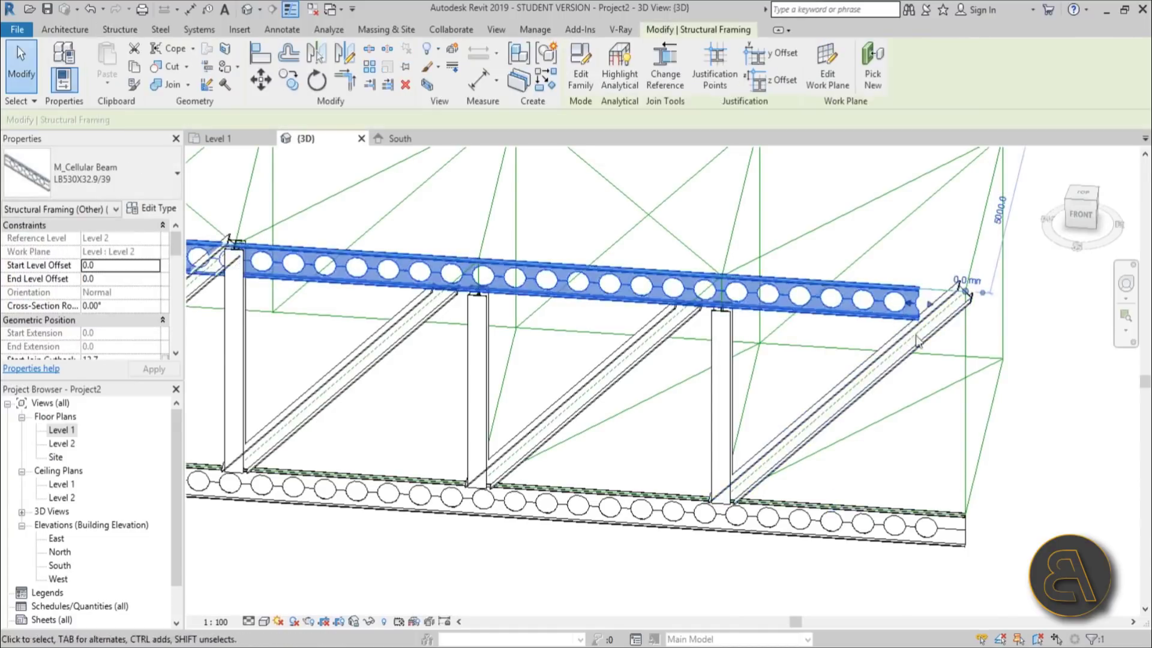
{"action": "mouse_move", "coordinate": [906, 318]}
{"action": "middle_mouse_down", "text": "shift"}
{"action": "mouse_move", "coordinate": [931, 343]}
{"action": "mouse_move", "coordinate": [927, 323]}
{"action": "middle_mouse_up", "text": "shift"}
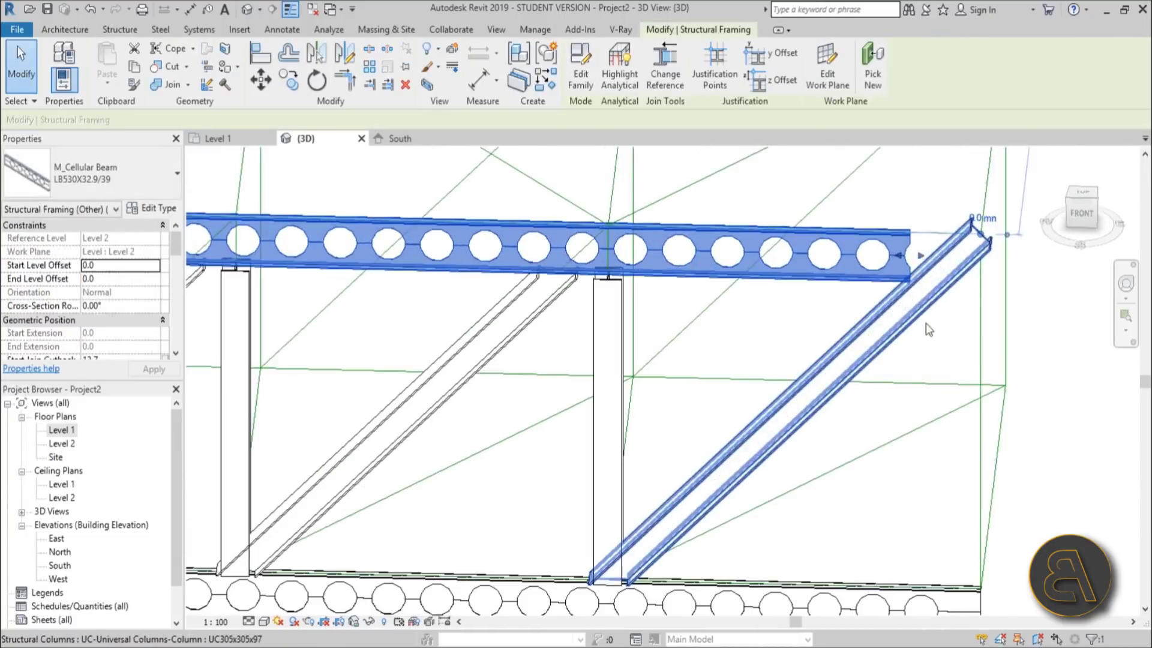
{"action": "left_click", "coordinate": [926, 323]}
{"action": "scroll", "coordinate": [975, 240], "scroll_direction": "up", "scroll_amount": 4}
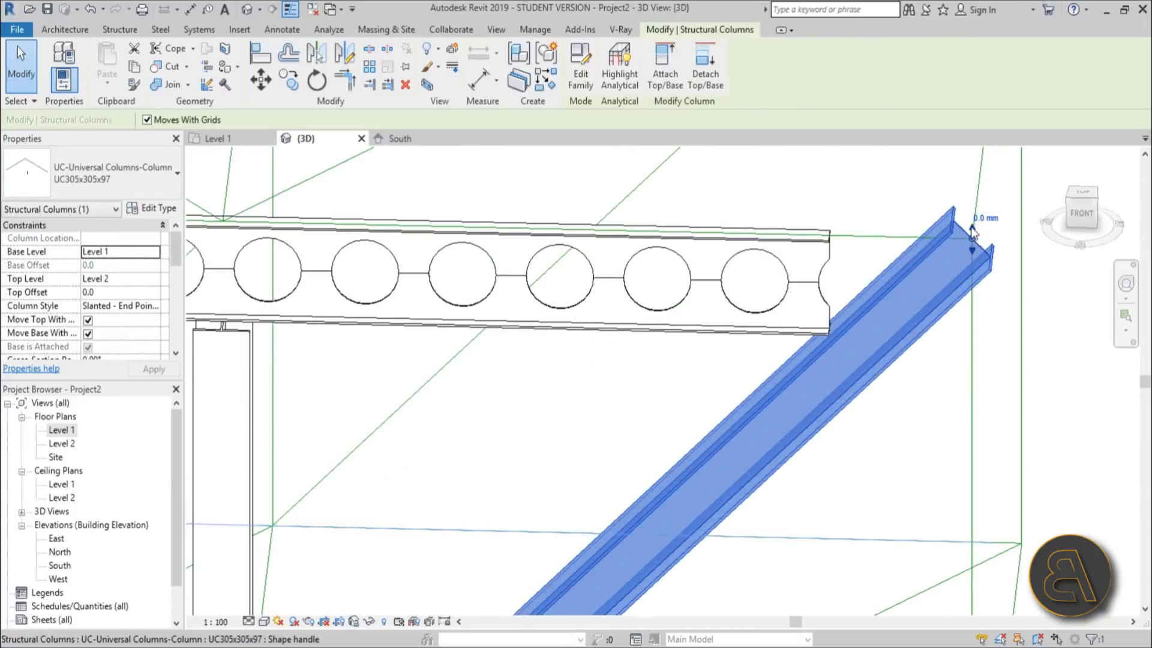
{"action": "scroll", "coordinate": [960, 239], "scroll_direction": "down", "scroll_amount": 5}
{"action": "middle_click_drag", "start_coordinate": [959, 240], "coordinate": [900, 305], "text": "shift"}
{"action": "scroll", "coordinate": [948, 276], "scroll_direction": "up", "scroll_amount": 4}
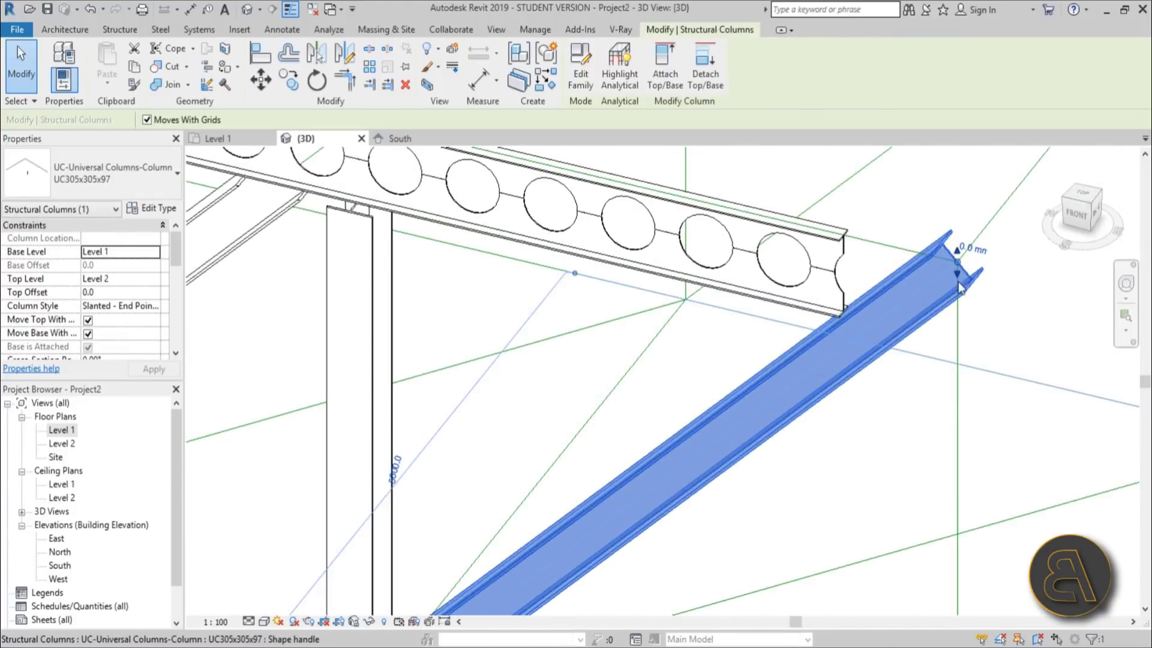
{"action": "left_click_drag", "start_coordinate": [958, 357], "coordinate": [957, 354]}
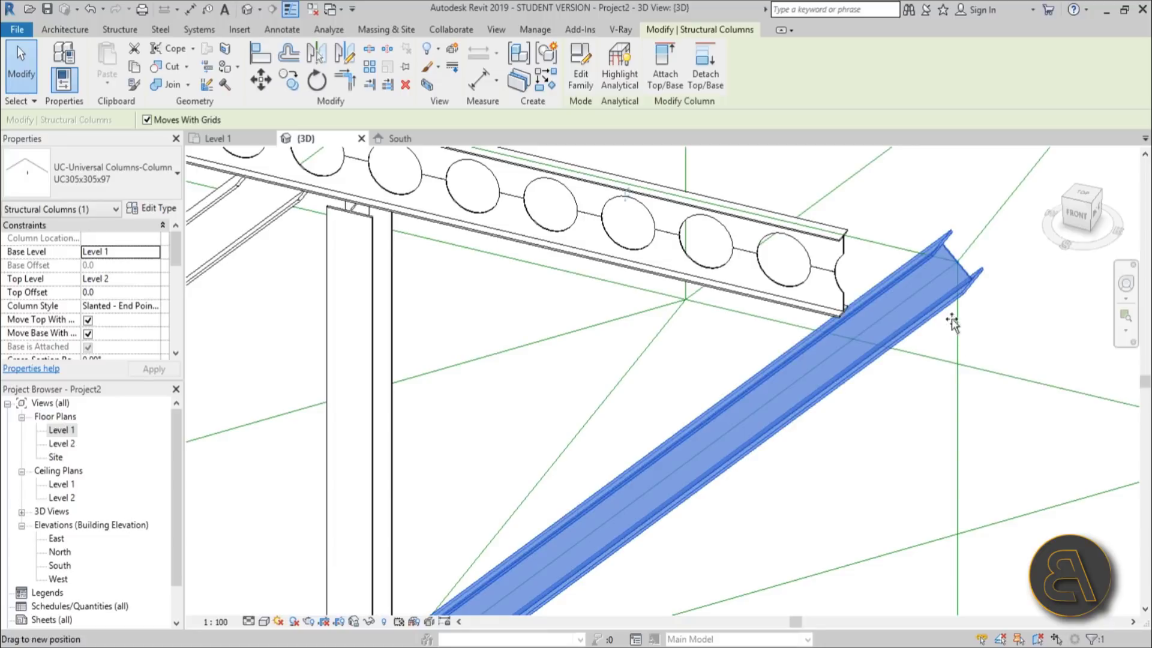
{"action": "left_click_drag", "start_coordinate": [948, 312], "coordinate": [955, 278]}
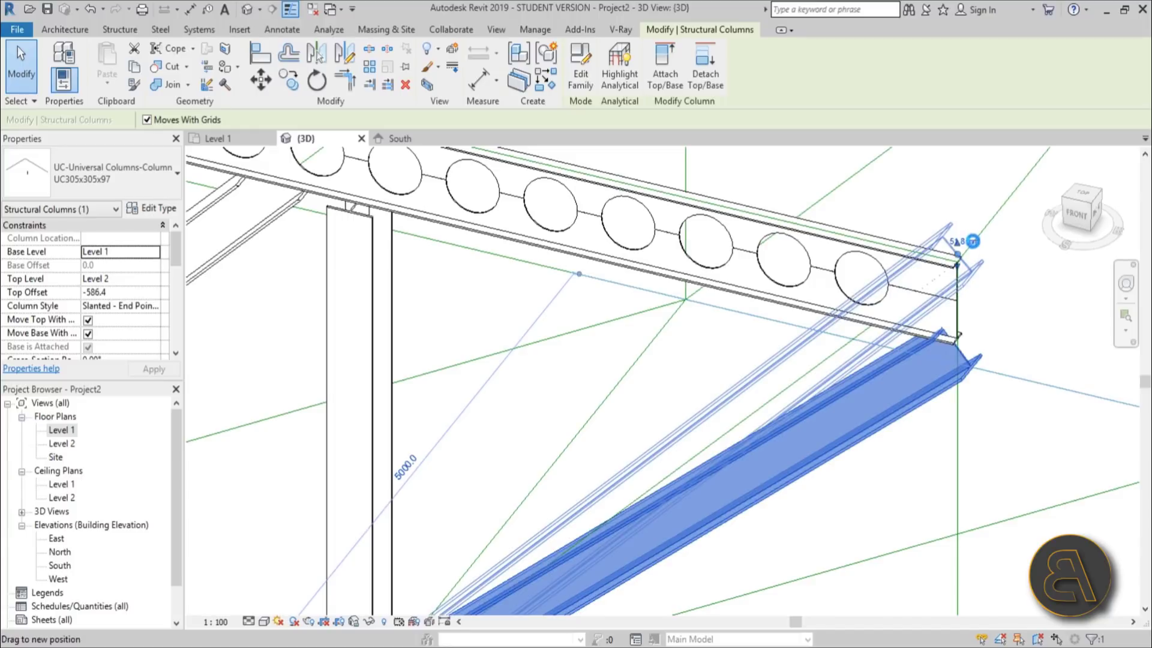
Raise the slanted column's top end again and reset its top offset to 0 mm.
{"action": "left_click_drag", "start_coordinate": [984, 275], "coordinate": [969, 246]}
{"action": "left_click", "coordinate": [969, 243]}
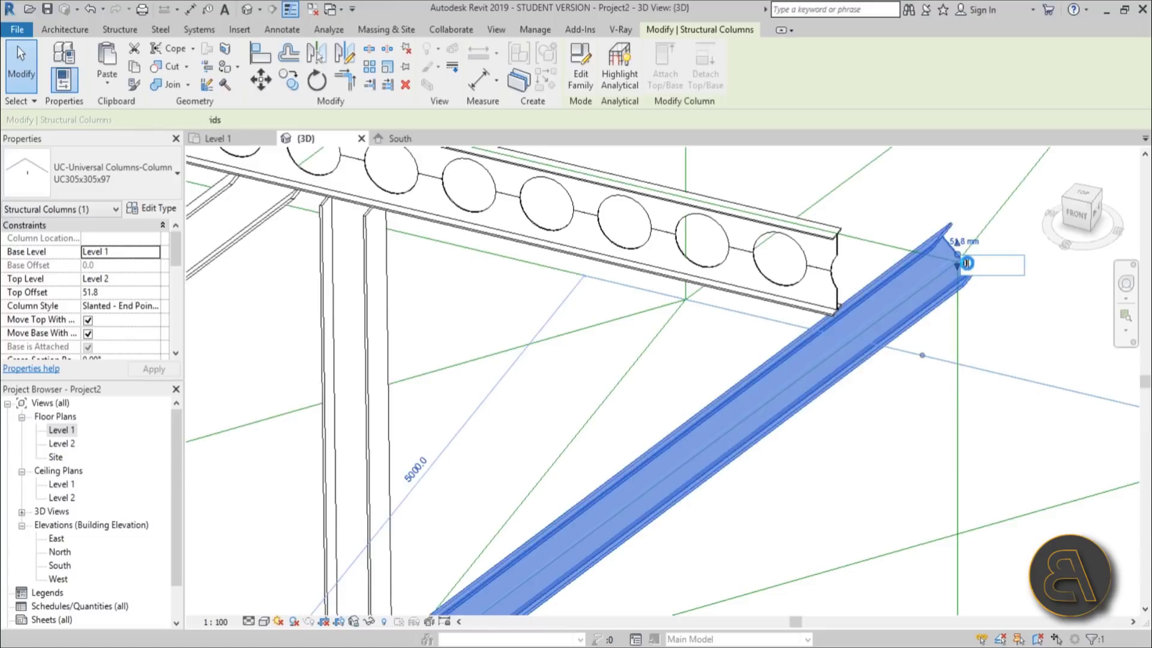
{"action": "type", "text": "0"}
{"action": "key", "text": "Return"}
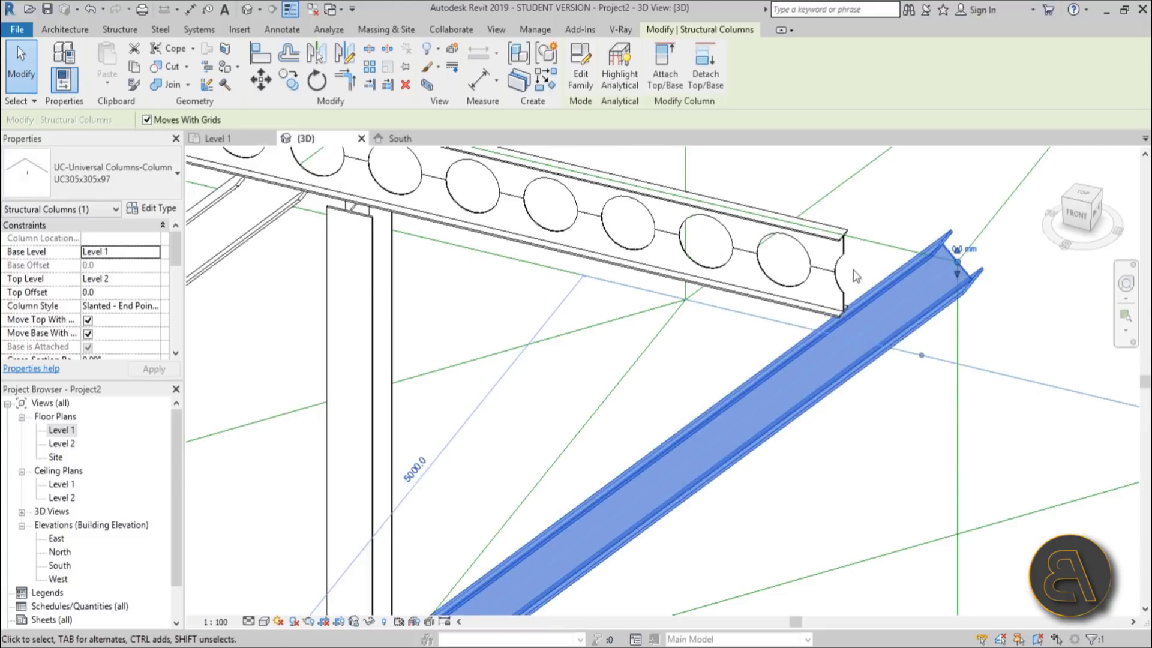
Stretch the shortened end of the top cellular beam past the slanted column to the end of the truss framework.
{"action": "key", "text": "Escape"}
{"action": "left_click", "coordinate": [840, 307]}
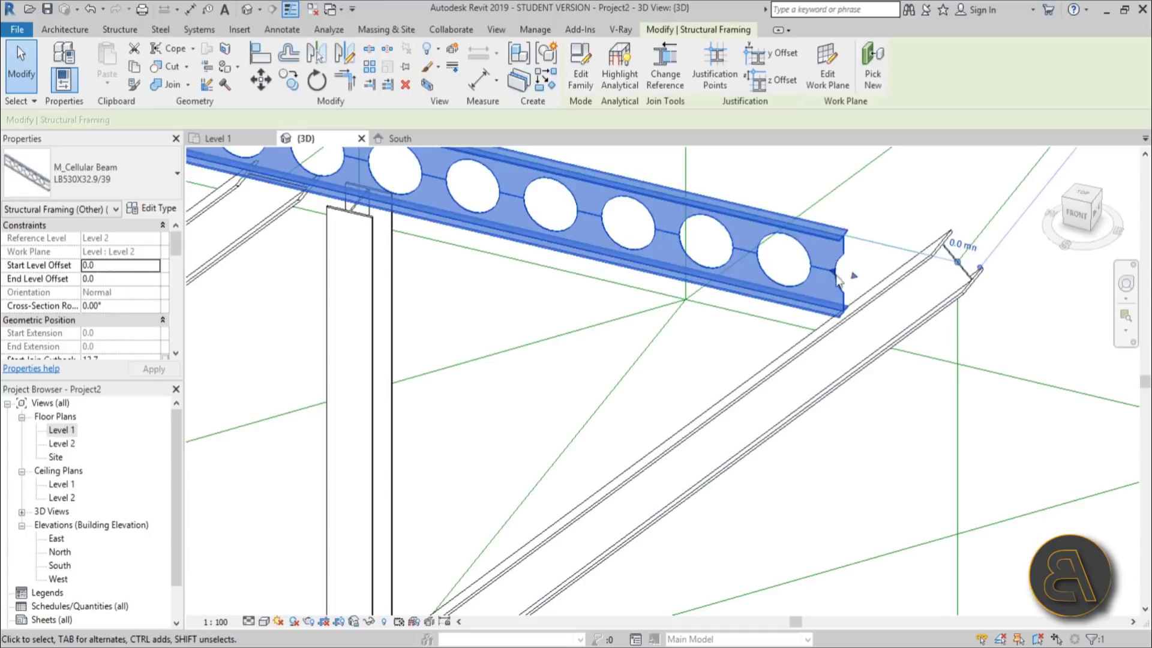
{"action": "scroll", "coordinate": [838, 279], "scroll_direction": "down", "scroll_amount": 3}
{"action": "scroll", "coordinate": [874, 282], "scroll_direction": "up", "scroll_amount": 4}
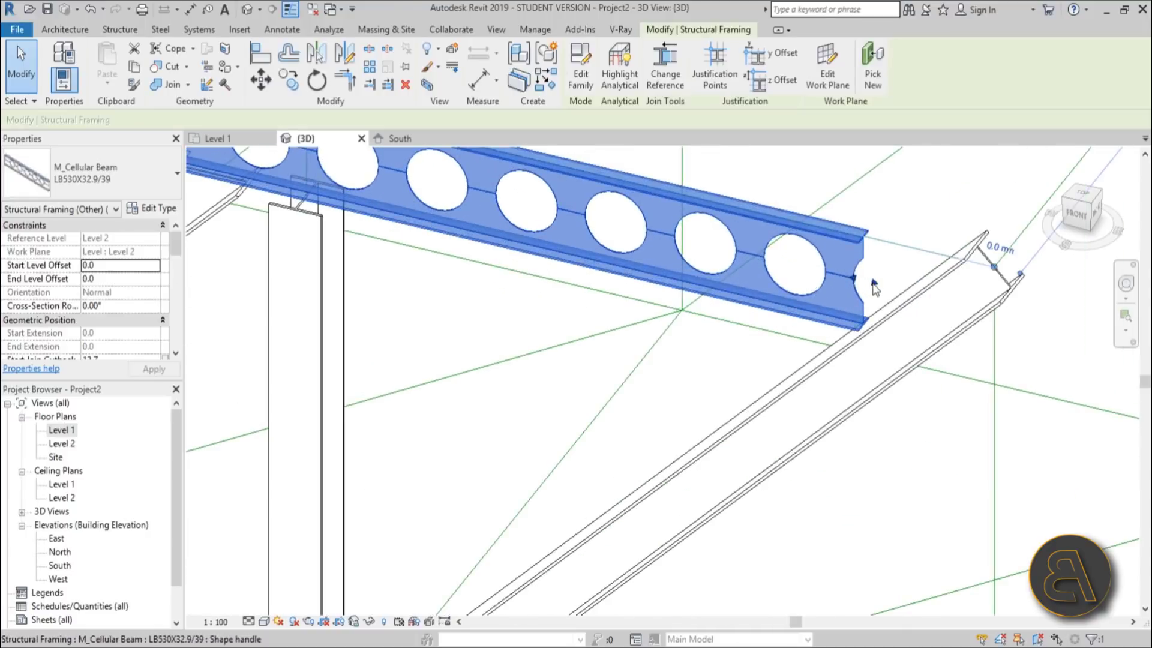
{"action": "left_click_drag", "start_coordinate": [912, 293], "coordinate": [993, 325]}
{"action": "middle_click_drag", "start_coordinate": [956, 394], "coordinate": [897, 384], "text": "shift"}
{"action": "scroll", "coordinate": [895, 420], "scroll_direction": "down", "scroll_amount": 4}
{"action": "scroll", "coordinate": [915, 351], "scroll_direction": "up", "scroll_amount": 4}
{"action": "left_click", "coordinate": [960, 374]}
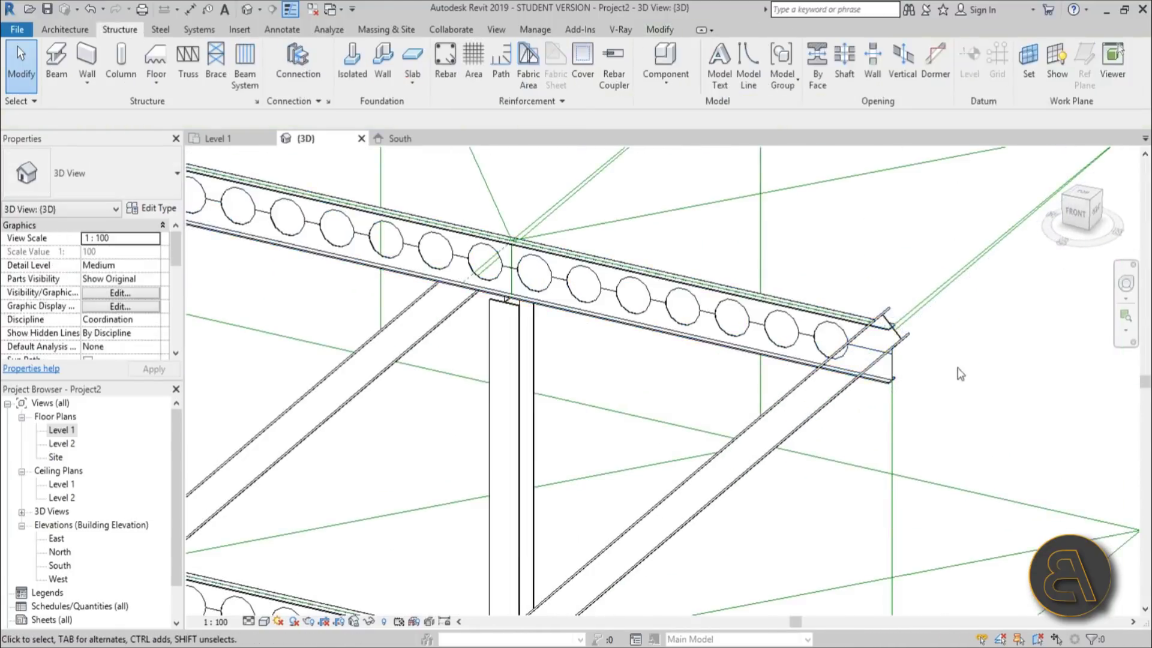
Examine the joint between the fifth bay's slanted column and the top chord, and inspect the front truss along its length.
{"action": "scroll", "coordinate": [961, 373], "scroll_direction": "down", "scroll_amount": 3}
{"action": "left_click", "coordinate": [883, 389]}
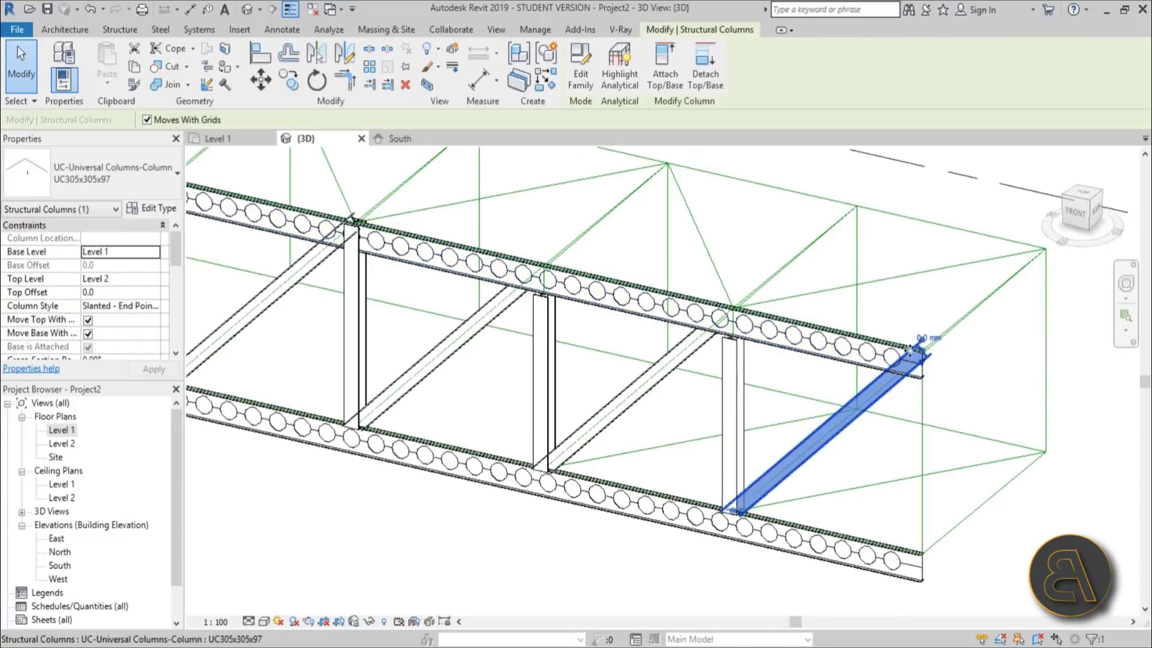
{"action": "scroll", "coordinate": [912, 370], "scroll_direction": "up", "scroll_amount": 3}
{"action": "left_click", "coordinate": [735, 246]}
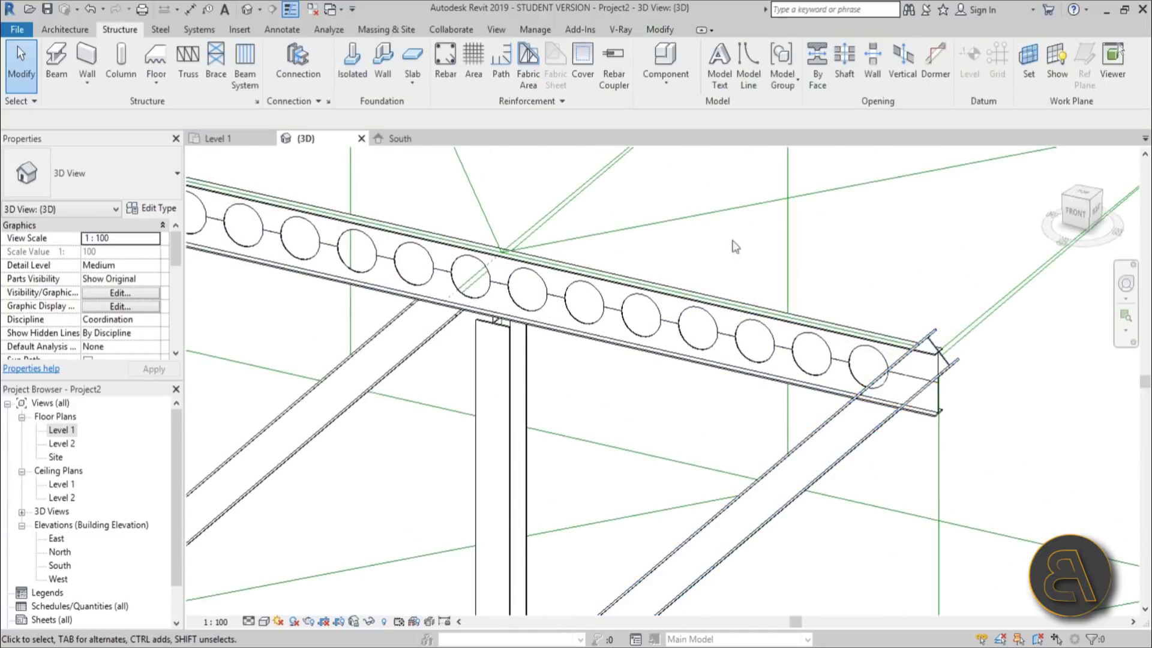
{"action": "scroll", "coordinate": [732, 282], "scroll_direction": "down", "scroll_amount": 3}
{"action": "middle_click_drag", "start_coordinate": [733, 285], "coordinate": [885, 344], "text": "shift"}
{"action": "scroll", "coordinate": [550, 333], "scroll_direction": "down", "scroll_amount": 2}
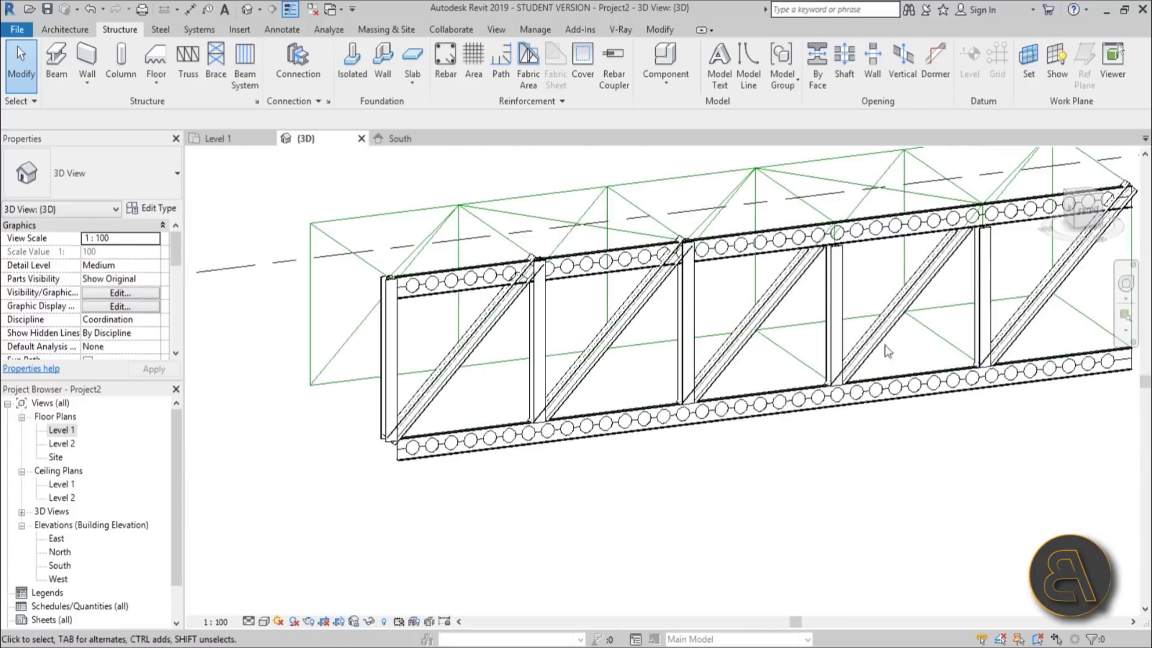
{"action": "middle_click_drag", "start_coordinate": [714, 403], "coordinate": [671, 396], "text": "shift"}
{"action": "scroll", "coordinate": [536, 342], "scroll_direction": "up", "scroll_amount": 3}
Extend the base of the first bay's outer vertical column about 533 mm below Level 1, to the bottom cellular beam's underside.
{"action": "left_click", "coordinate": [501, 318]}
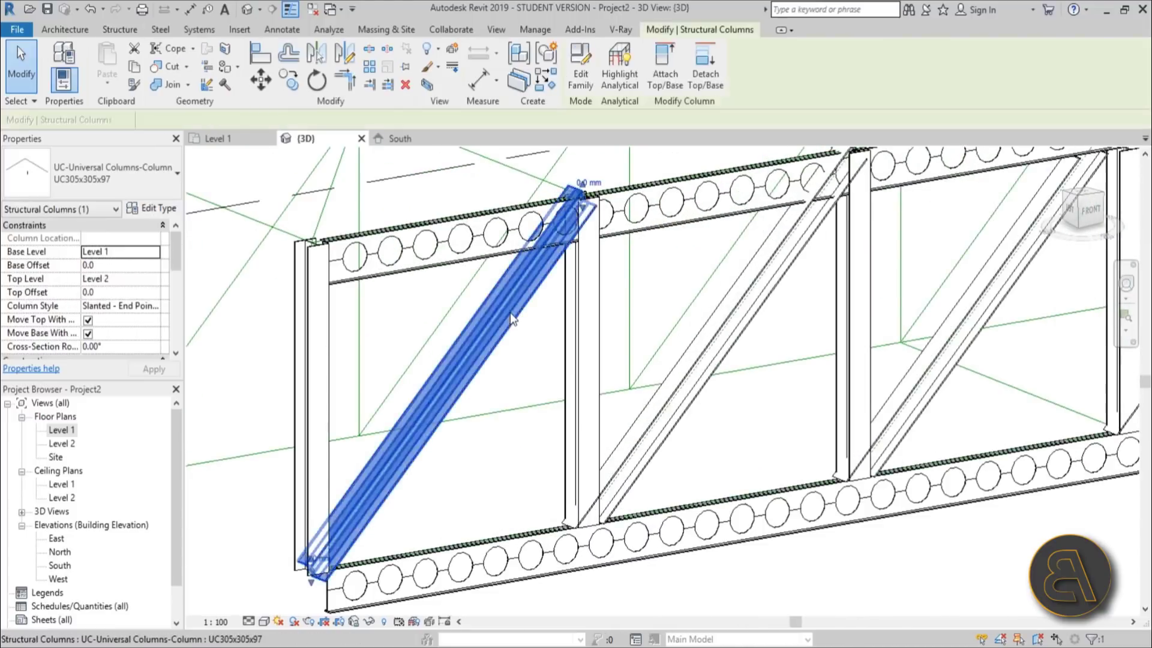
{"action": "middle_click_drag", "start_coordinate": [496, 467], "coordinate": [554, 430]}
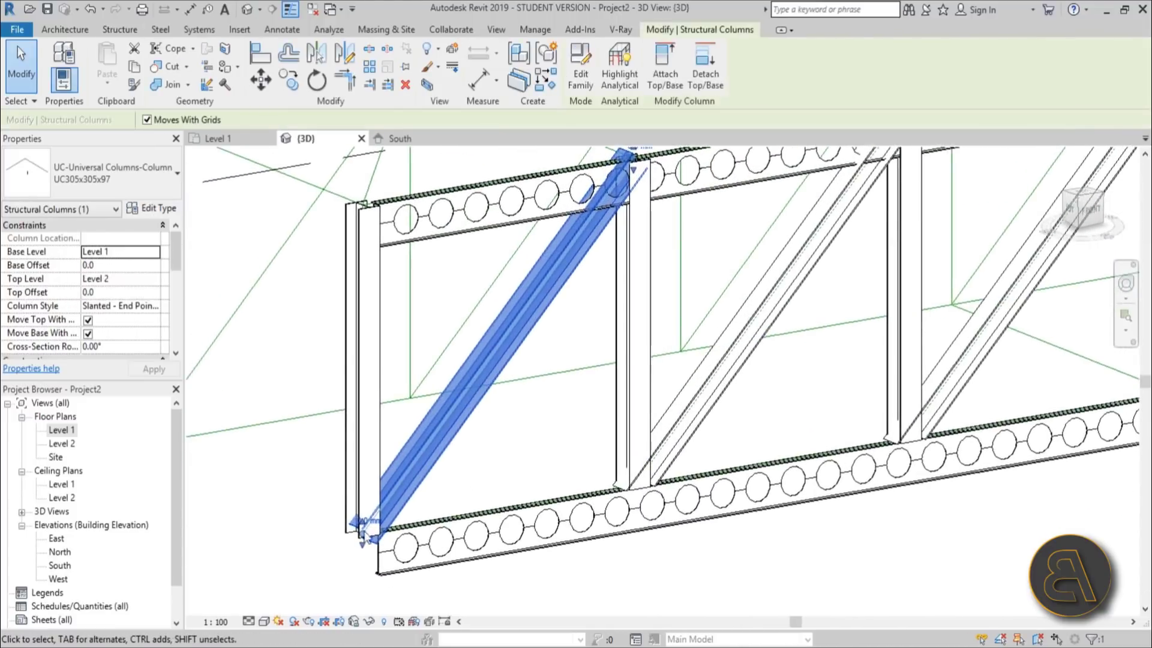
{"action": "scroll", "coordinate": [302, 549], "scroll_direction": "up", "scroll_amount": 2}
{"action": "left_click", "coordinate": [393, 385]}
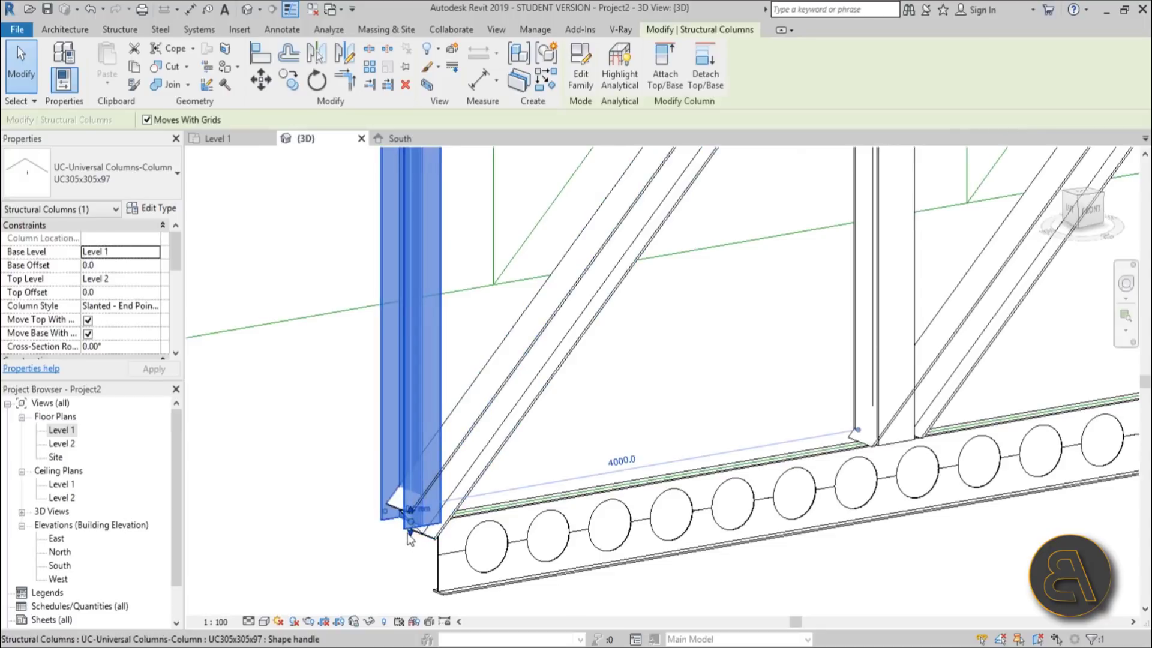
{"action": "left_click_drag", "start_coordinate": [410, 533], "coordinate": [409, 540]}
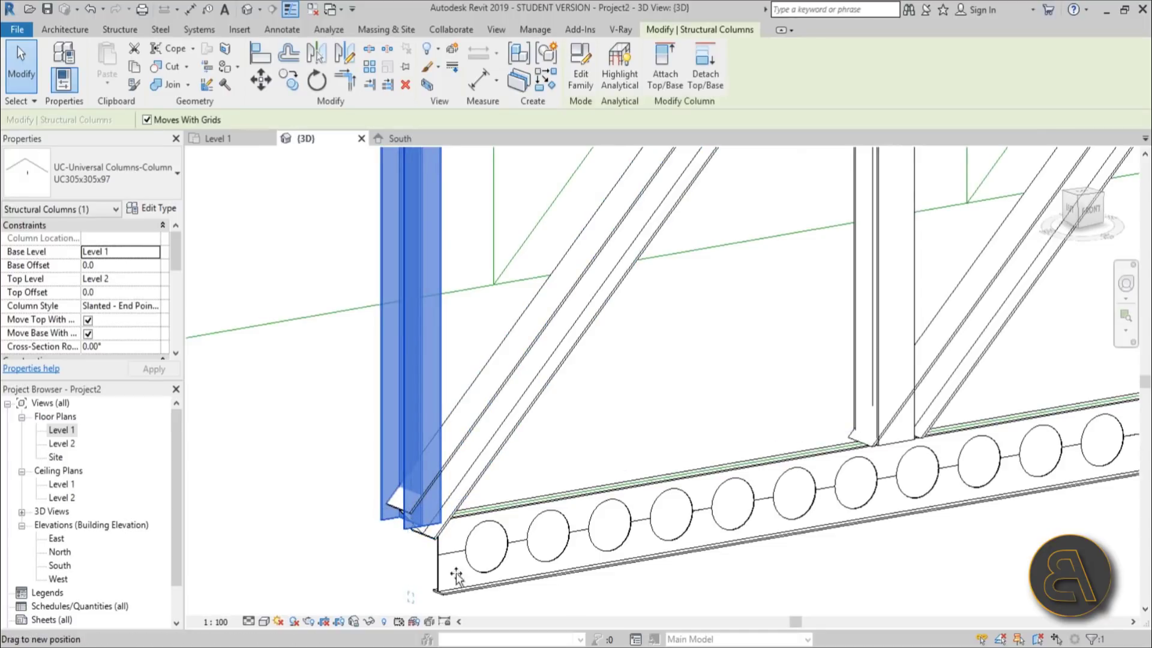
{"action": "left_click_drag", "start_coordinate": [527, 534], "coordinate": [528, 538]}
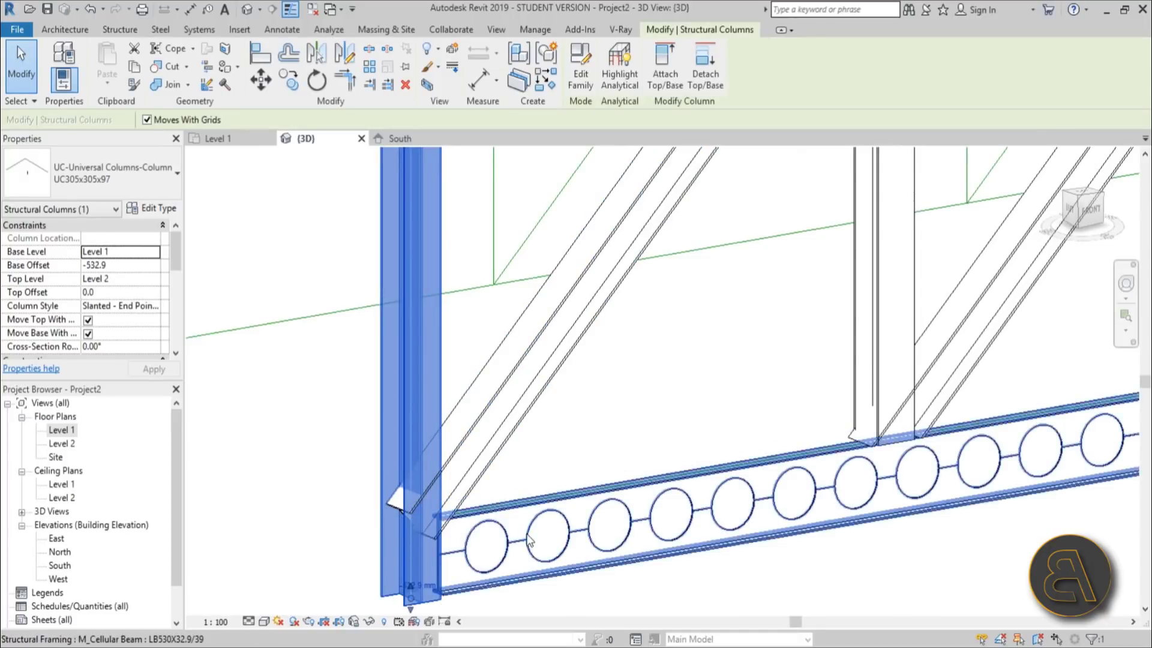
{"action": "left_click", "coordinate": [576, 422]}
Cope the first bay's slanted column with the vertical column at the truss end.
{"action": "scroll", "coordinate": [577, 425], "scroll_direction": "down", "scroll_amount": 1}
{"action": "mouse_move", "coordinate": [577, 427]}
{"action": "middle_mouse_down"}
{"action": "mouse_move", "coordinate": [582, 414]}
{"action": "mouse_move", "coordinate": [557, 399]}
{"action": "mouse_move", "coordinate": [585, 423]}
{"action": "middle_mouse_up"}
{"action": "left_click", "coordinate": [493, 501]}
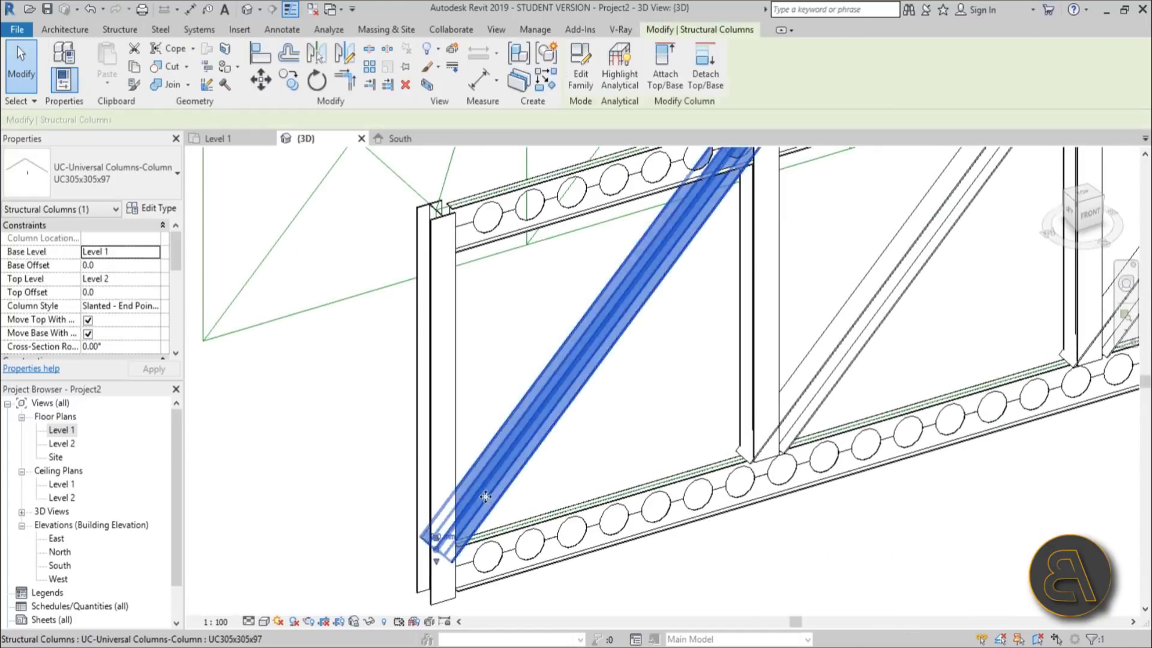
{"action": "left_click", "coordinate": [623, 441]}
{"action": "left_click", "coordinate": [655, 29]}
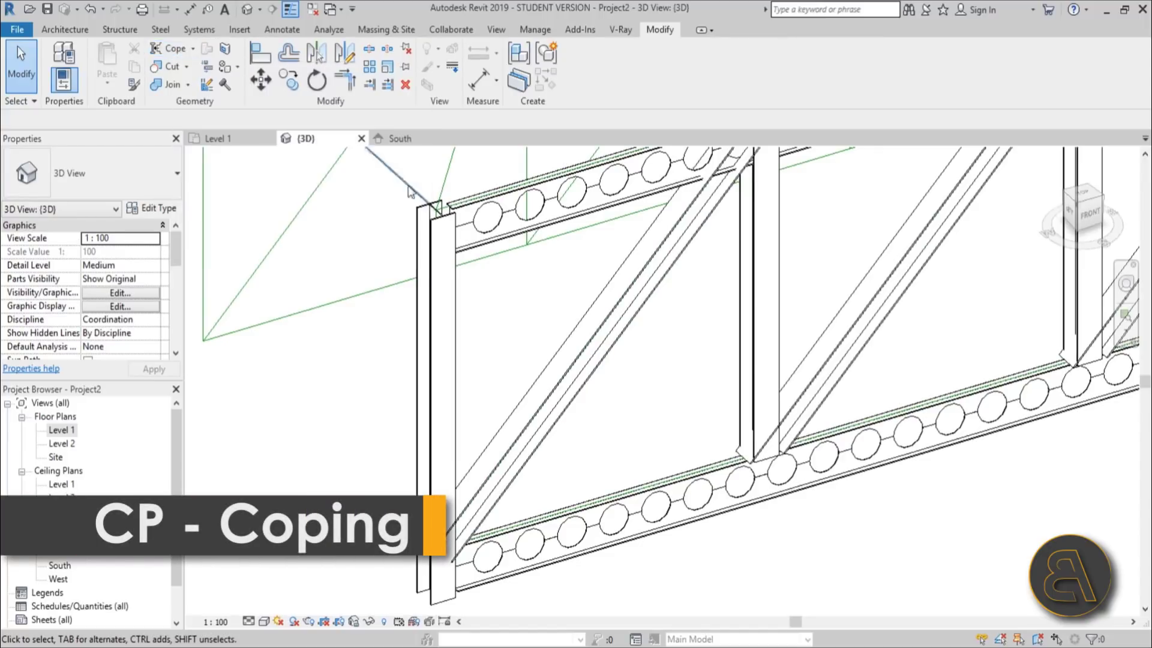
{"action": "key", "text": "c"}
{"action": "key", "text": "p"}
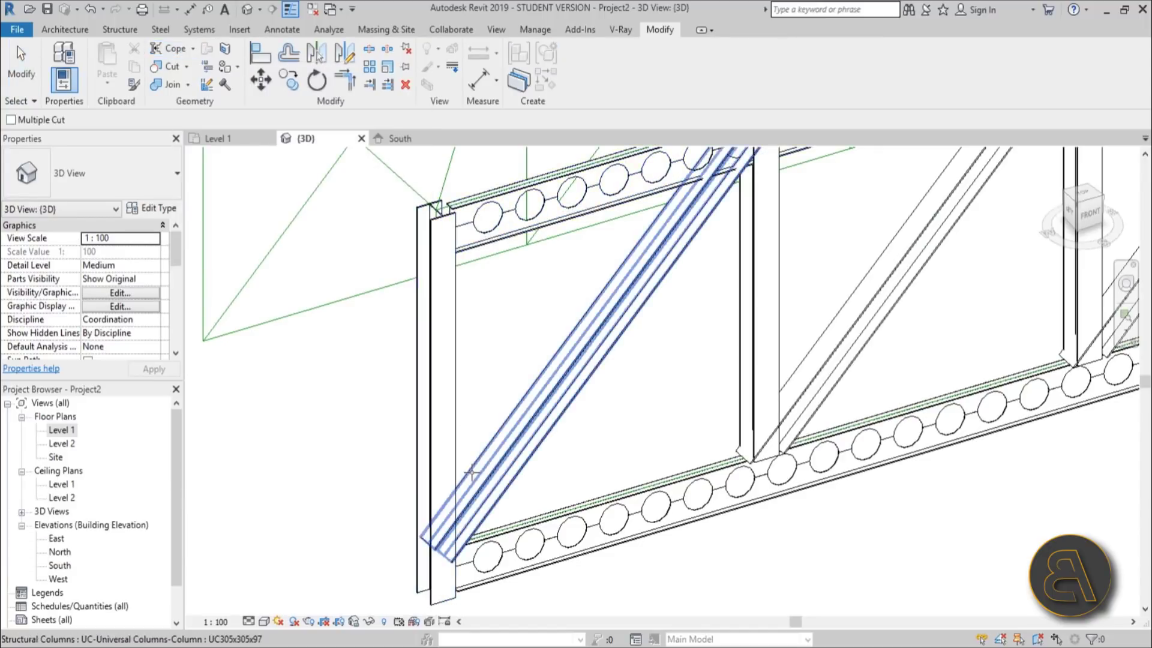
{"action": "middle_click_drag", "start_coordinate": [509, 480], "coordinate": [386, 498], "text": "shift"}
{"action": "left_click", "coordinate": [368, 401]}
{"action": "scroll", "coordinate": [368, 396], "scroll_direction": "up", "scroll_amount": 3}
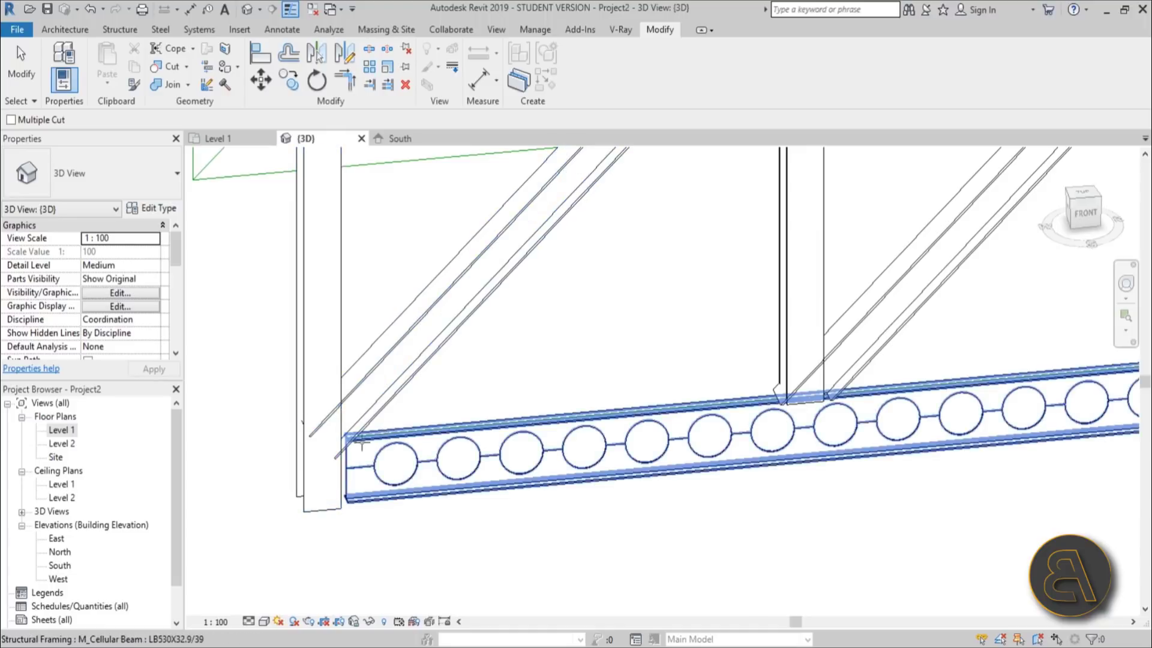
{"action": "left_click", "coordinate": [360, 421]}
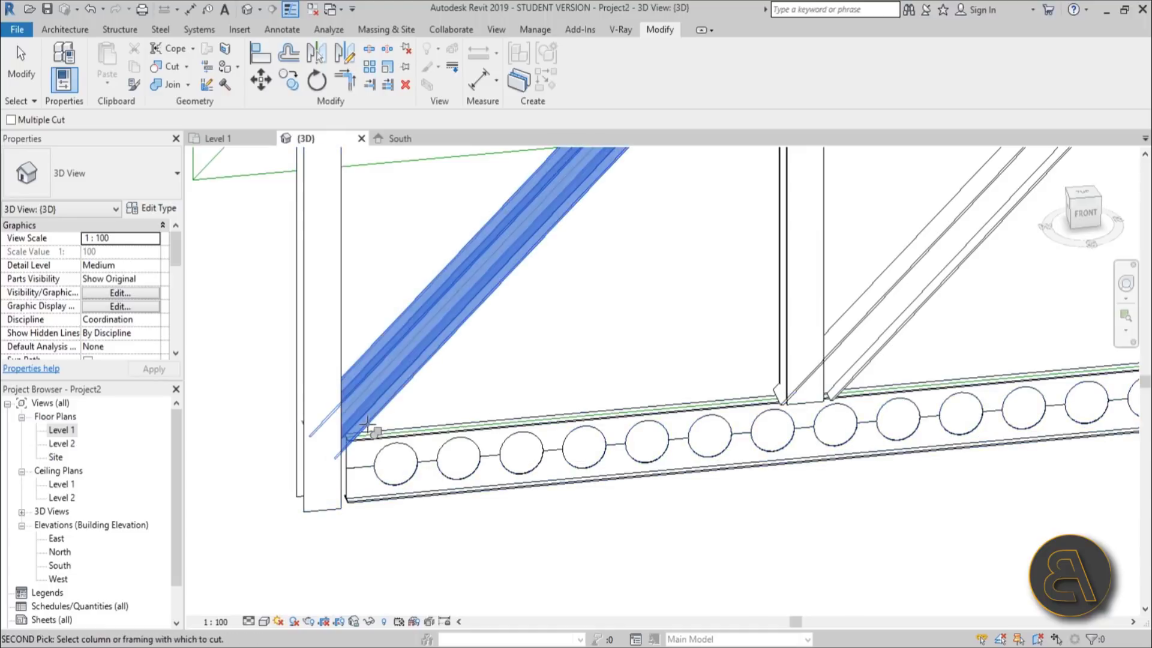
{"action": "left_click", "coordinate": [345, 369]}
Cope the first bay's slanted column with the bottom cellular beam and check the cut at the joint.
{"action": "scroll", "coordinate": [360, 420], "scroll_direction": "up", "scroll_amount": 5}
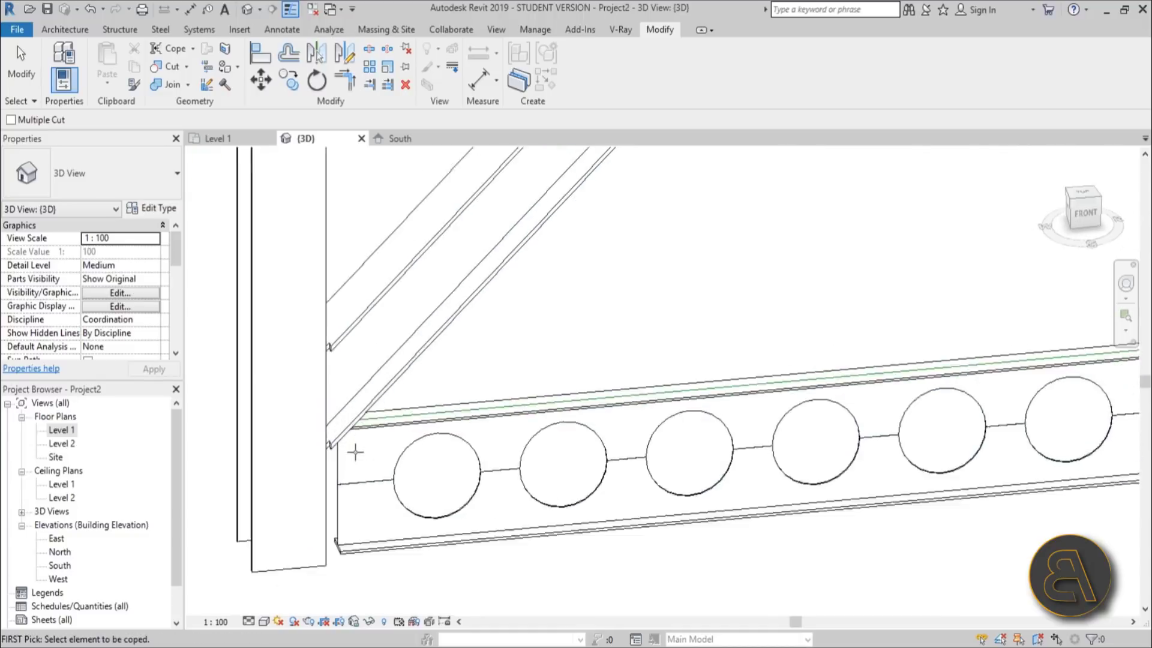
{"action": "middle_click_drag", "start_coordinate": [367, 452], "coordinate": [420, 369], "text": "shift"}
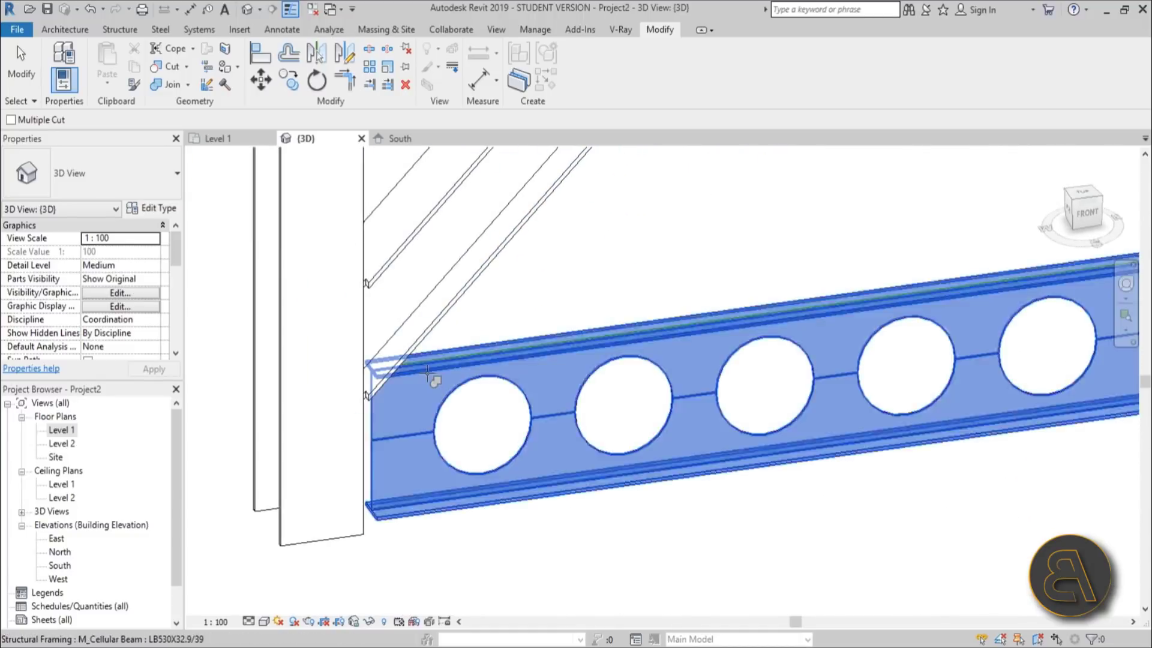
{"action": "left_click", "coordinate": [432, 377]}
{"action": "key", "text": "Escape"}
{"action": "left_click", "coordinate": [460, 301]}
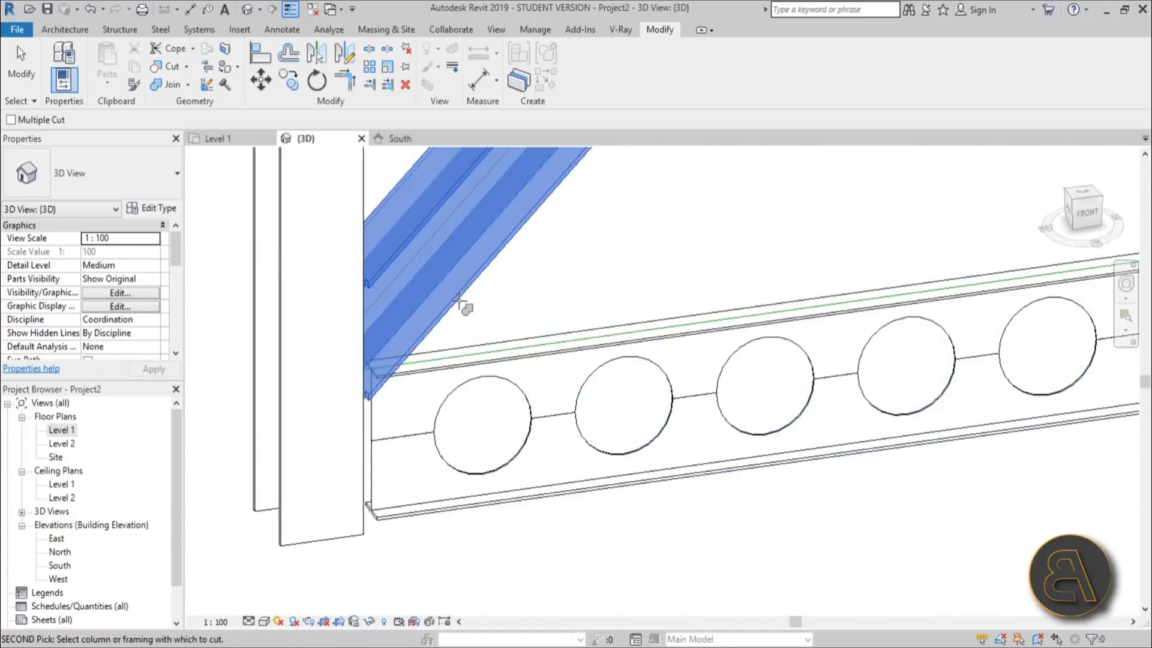
{"action": "left_click", "coordinate": [424, 367]}
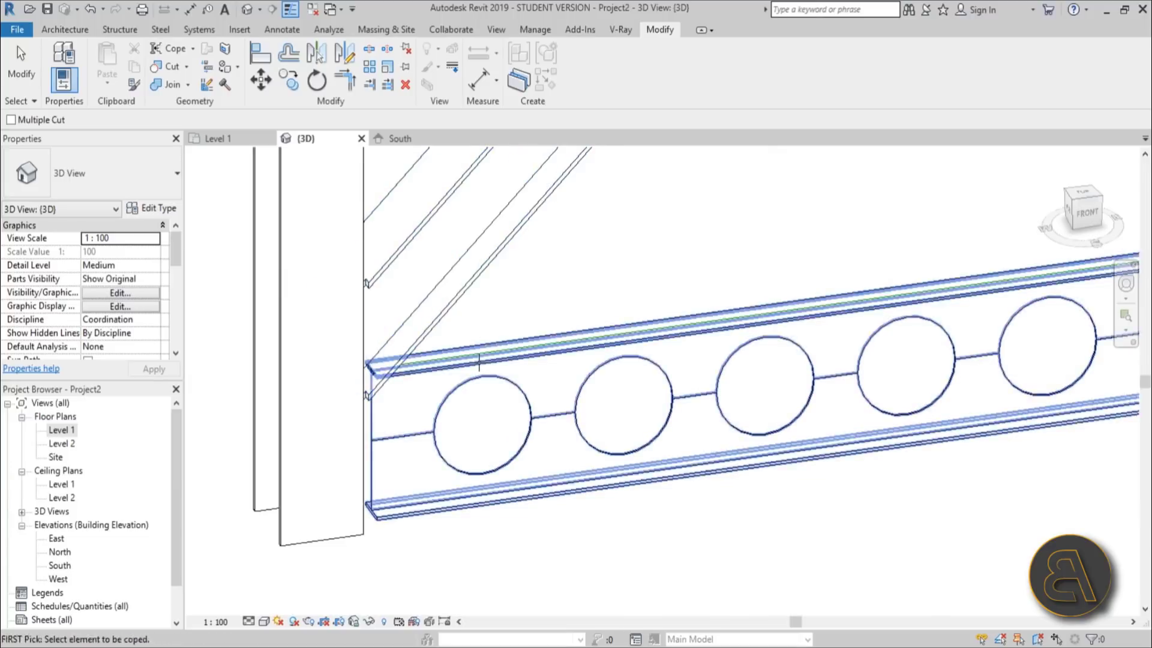
{"action": "mouse_move", "coordinate": [424, 367]}
{"action": "middle_mouse_down", "text": "shift"}
{"action": "mouse_move", "coordinate": [438, 326]}
{"action": "mouse_move", "coordinate": [543, 434]}
{"action": "mouse_move", "coordinate": [433, 382]}
{"action": "middle_mouse_up", "text": "shift"}
{"action": "scroll", "coordinate": [460, 321], "scroll_direction": "up", "scroll_amount": 6}
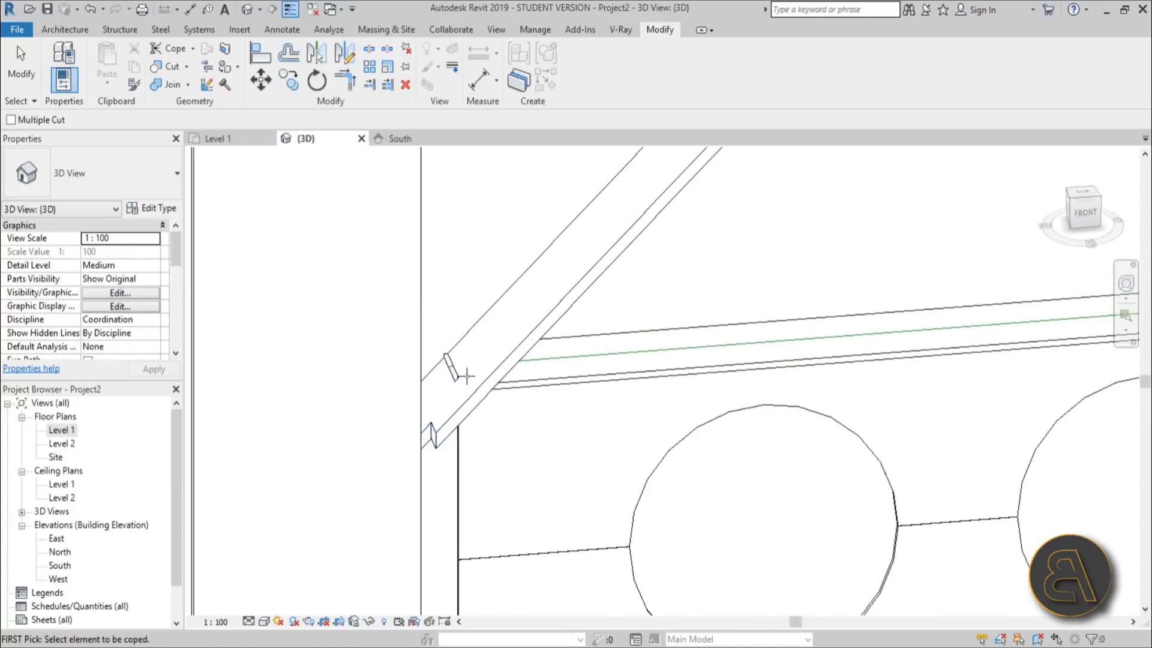
{"action": "scroll", "coordinate": [443, 342], "scroll_direction": "down", "scroll_amount": 3}
{"action": "scroll", "coordinate": [354, 307], "scroll_direction": "down", "scroll_amount": 7}
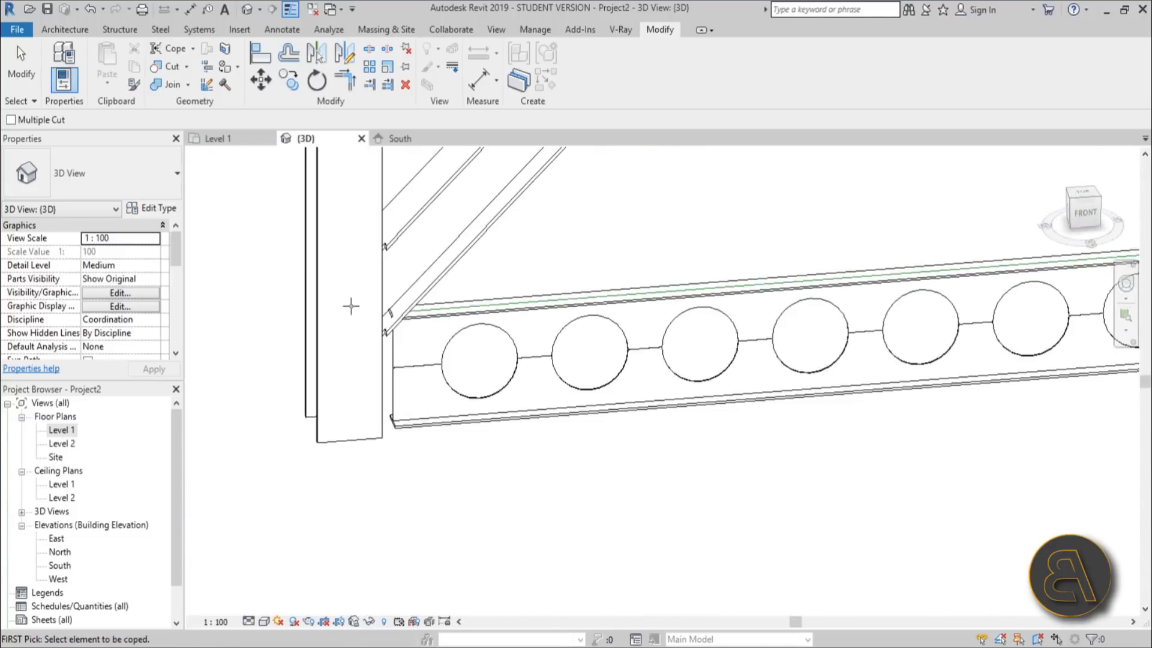
Cope the second bay's slanted column with the adjoining vertical column and the bottom cellular beam.
{"action": "middle_click_drag", "start_coordinate": [560, 373], "coordinate": [484, 478], "text": "shift"}
{"action": "scroll", "coordinate": [535, 317], "scroll_direction": "up", "scroll_amount": 2}
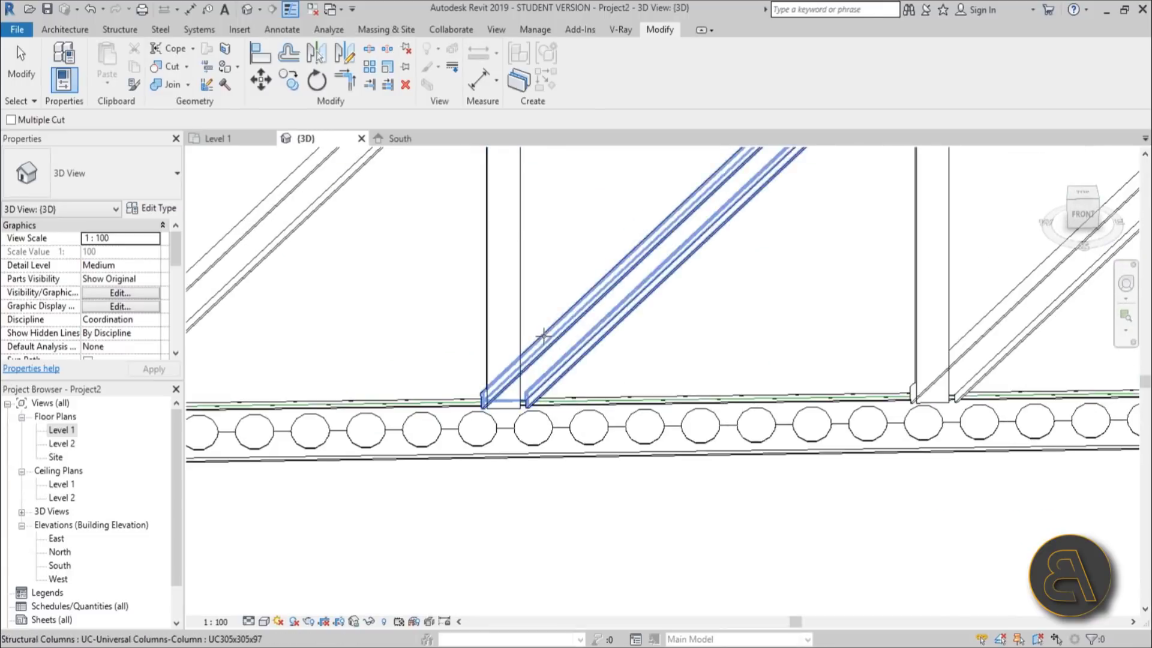
{"action": "left_click", "coordinate": [530, 335]}
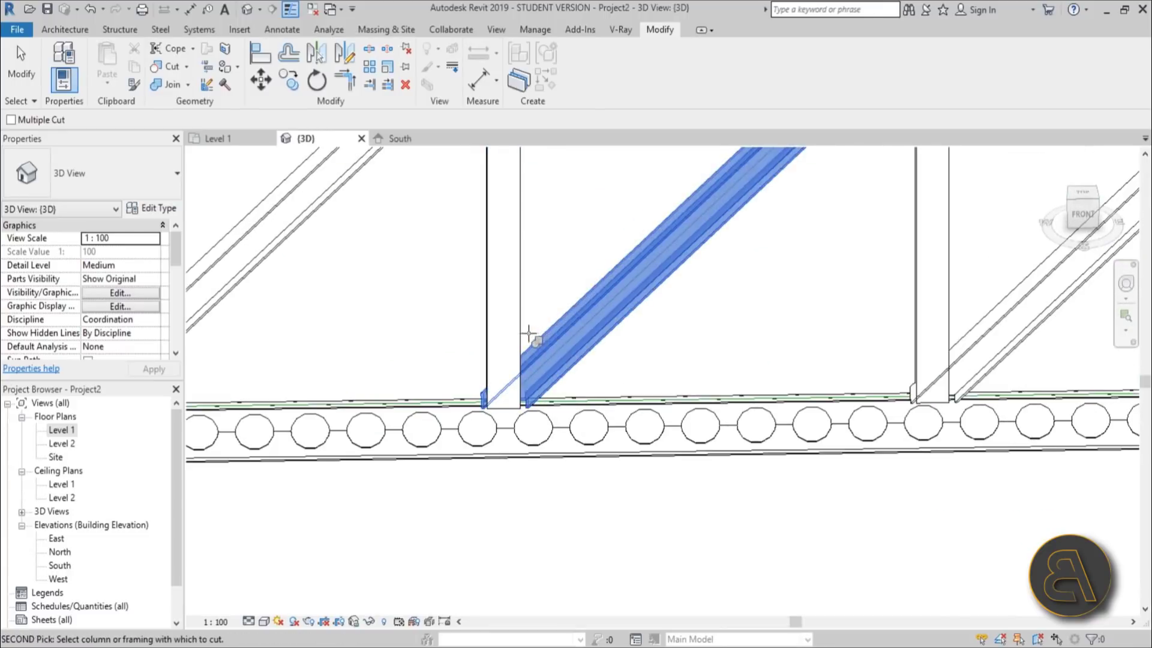
{"action": "left_click", "coordinate": [565, 394]}
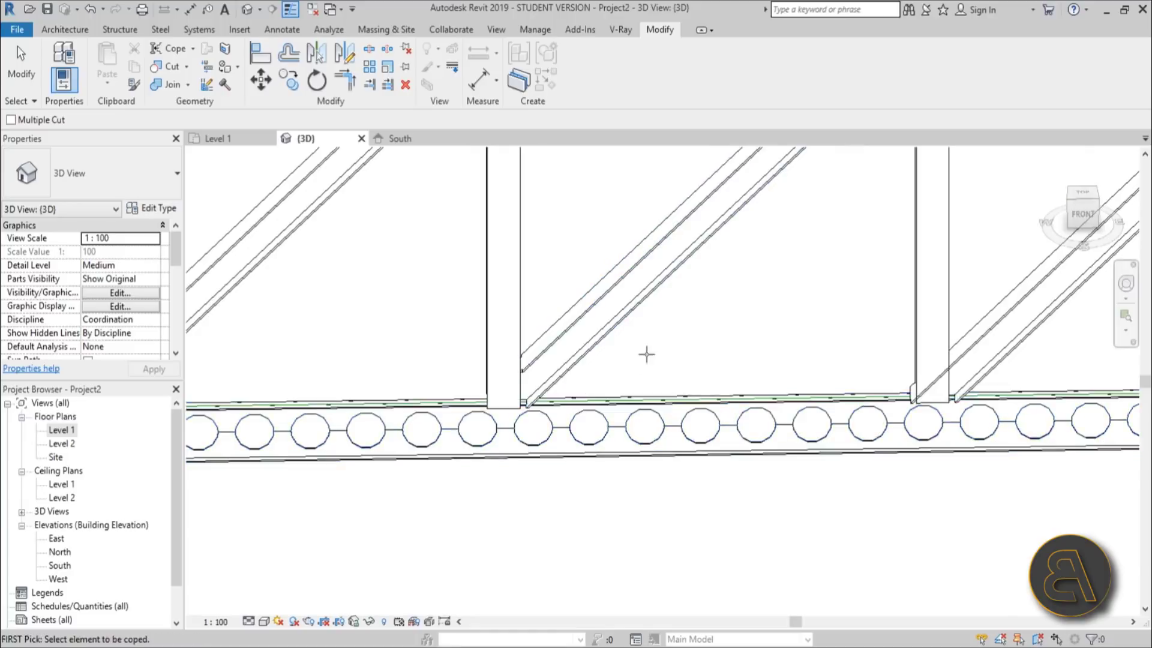
Cope the vertical column between the second and third bays with the third bay's slanted column and inspect the joint.
{"action": "scroll", "coordinate": [648, 353], "scroll_direction": "down", "scroll_amount": 1}
{"action": "middle_click_drag", "start_coordinate": [648, 353], "coordinate": [383, 339]}
{"action": "scroll", "coordinate": [639, 349], "scroll_direction": "up", "scroll_amount": 3}
{"action": "left_click", "coordinate": [644, 314]}
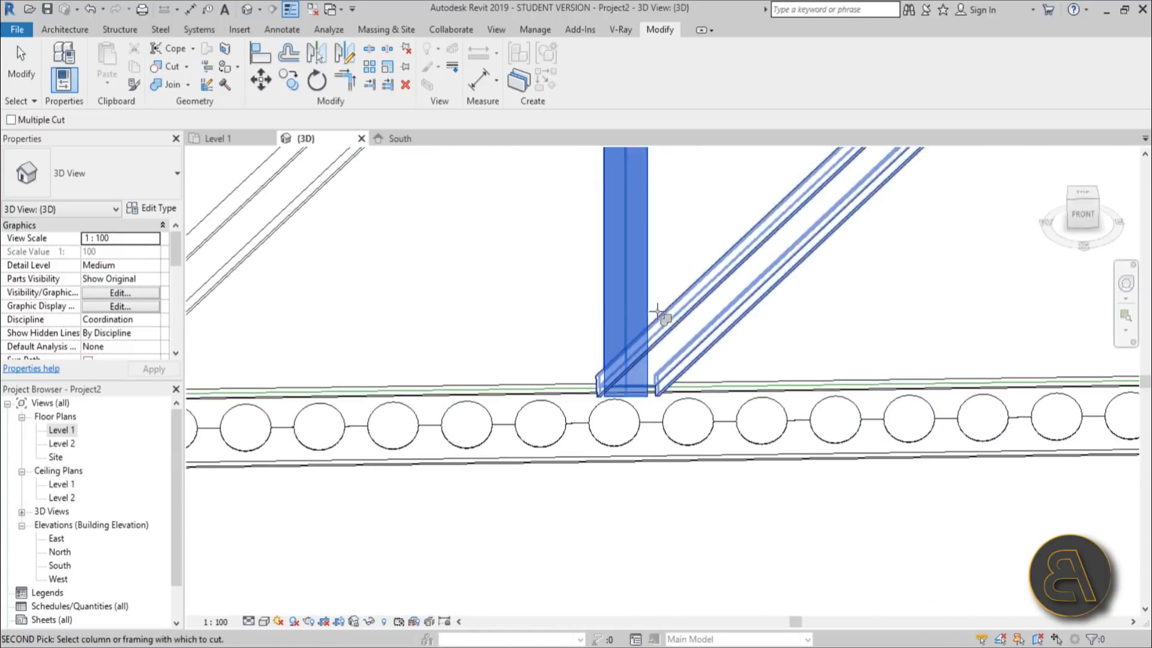
{"action": "left_click", "coordinate": [662, 313]}
{"action": "scroll", "coordinate": [649, 325], "scroll_direction": "down", "scroll_amount": 3}
{"action": "middle_click_drag", "start_coordinate": [641, 379], "coordinate": [564, 393], "text": "shift"}
{"action": "scroll", "coordinate": [670, 316], "scroll_direction": "up", "scroll_amount": 5}
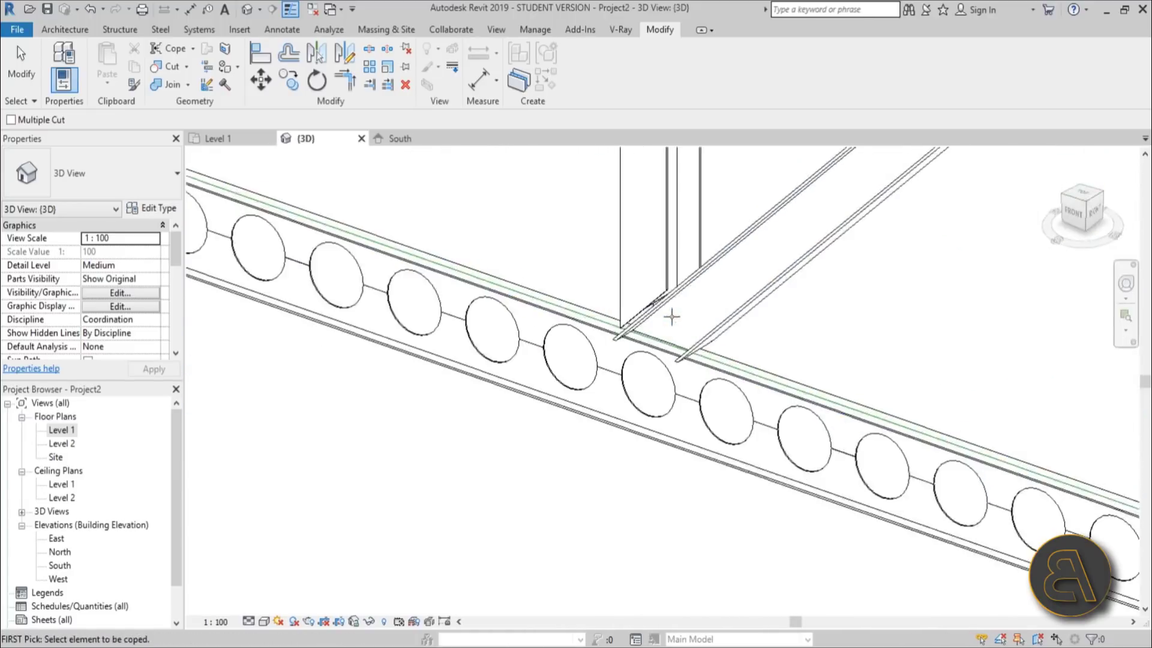
Cope the top cellular beam with the vertical column between the second and third bays and inspect the joint.
{"action": "scroll", "coordinate": [666, 325], "scroll_direction": "down", "scroll_amount": 5}
{"action": "middle_click_drag", "start_coordinate": [653, 180], "coordinate": [558, 399]}
{"action": "scroll", "coordinate": [579, 318], "scroll_direction": "up", "scroll_amount": 3}
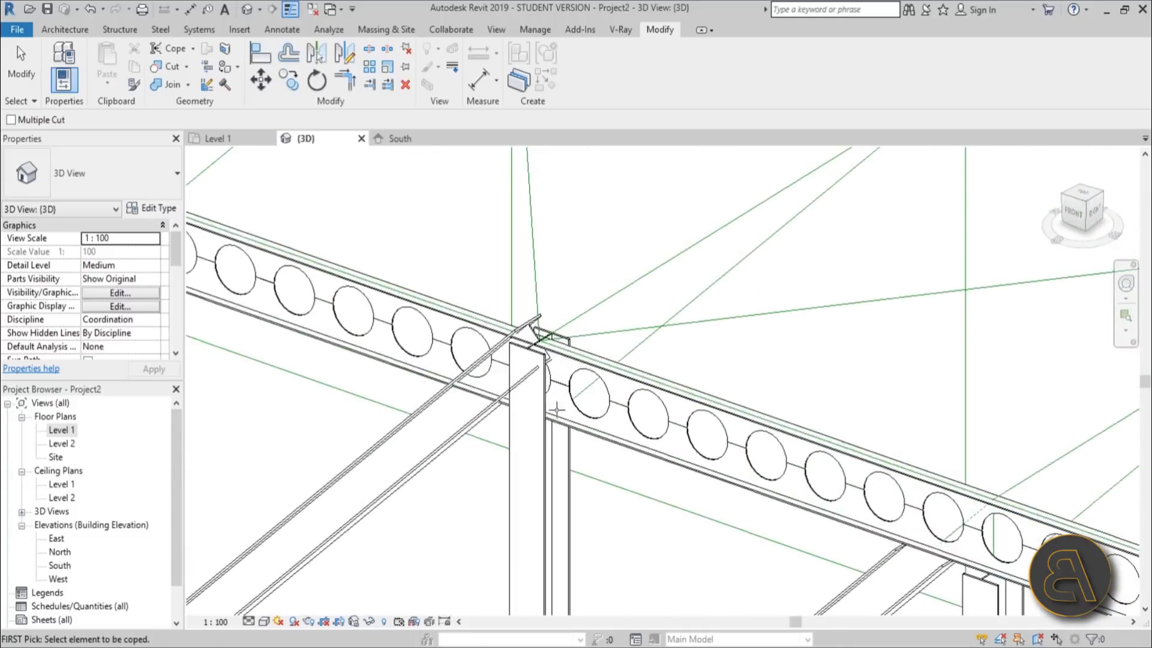
{"action": "left_click", "coordinate": [545, 431]}
{"action": "left_click", "coordinate": [565, 432]}
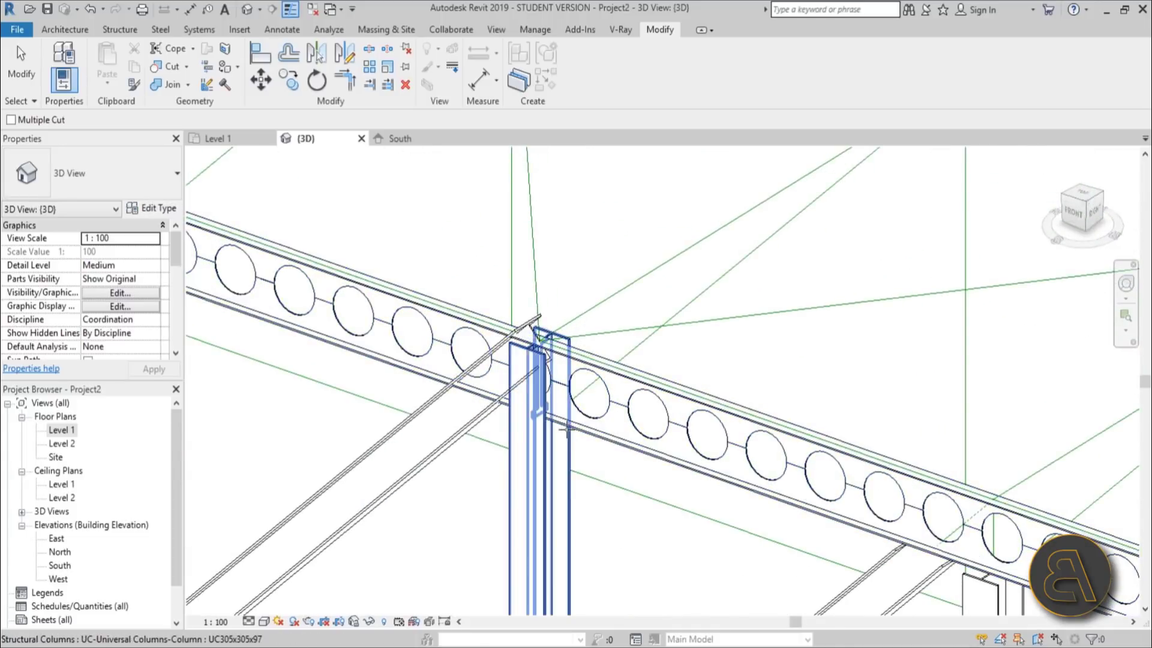
{"action": "middle_click_drag", "start_coordinate": [567, 448], "coordinate": [600, 420], "text": "shift"}
{"action": "scroll", "coordinate": [564, 454], "scroll_direction": "down", "scroll_amount": 2}
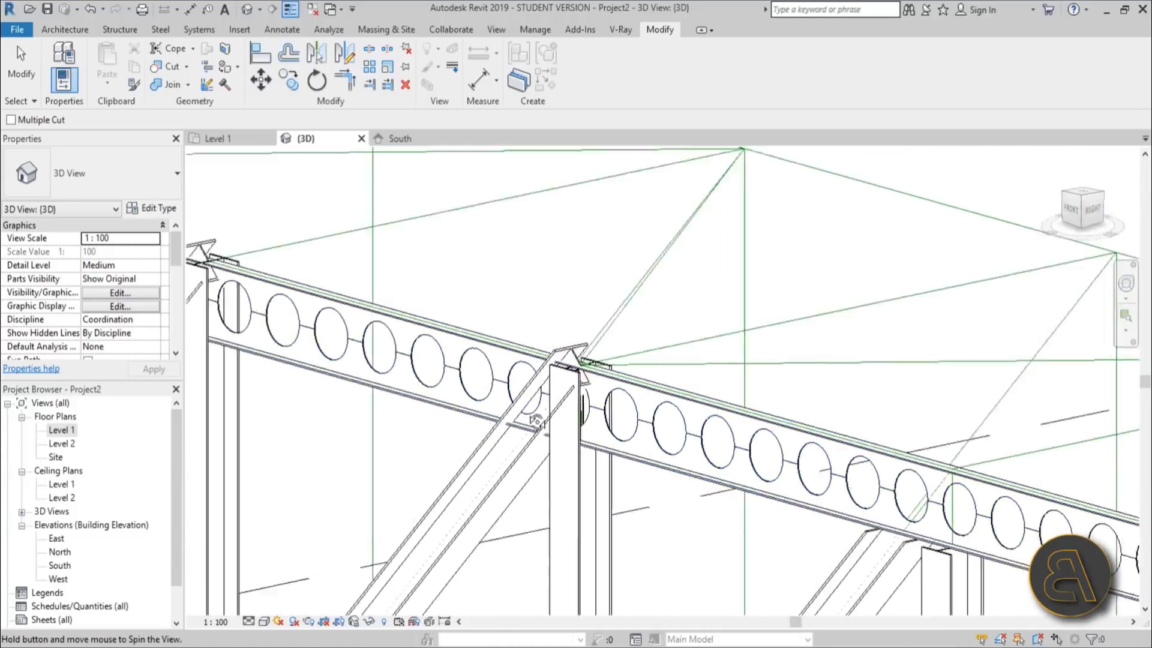
{"action": "mouse_move", "coordinate": [564, 454]}
{"action": "middle_mouse_down", "text": "shift"}
{"action": "mouse_move", "coordinate": [699, 418]}
{"action": "mouse_move", "coordinate": [584, 447]}
{"action": "middle_mouse_up", "text": "shift"}
{"action": "scroll", "coordinate": [699, 418], "scroll_direction": "up", "scroll_amount": 4}
{"action": "scroll", "coordinate": [588, 447], "scroll_direction": "down", "scroll_amount": 3}
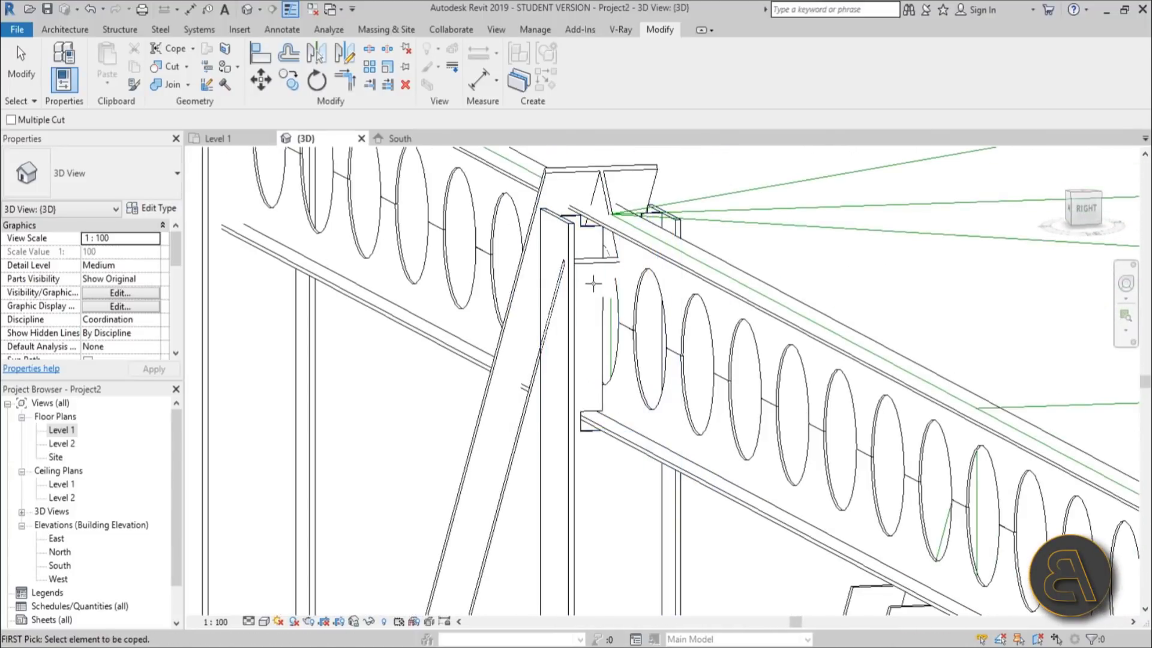
{"action": "key", "text": "Escape"}
Shorten the vertical column between the second and third bays to the underside of the top cellular beam, removing its coping with that beam.
{"action": "scroll", "coordinate": [551, 219], "scroll_direction": "down", "scroll_amount": 1}
{"action": "scroll", "coordinate": [564, 222], "scroll_direction": "down", "scroll_amount": 2}
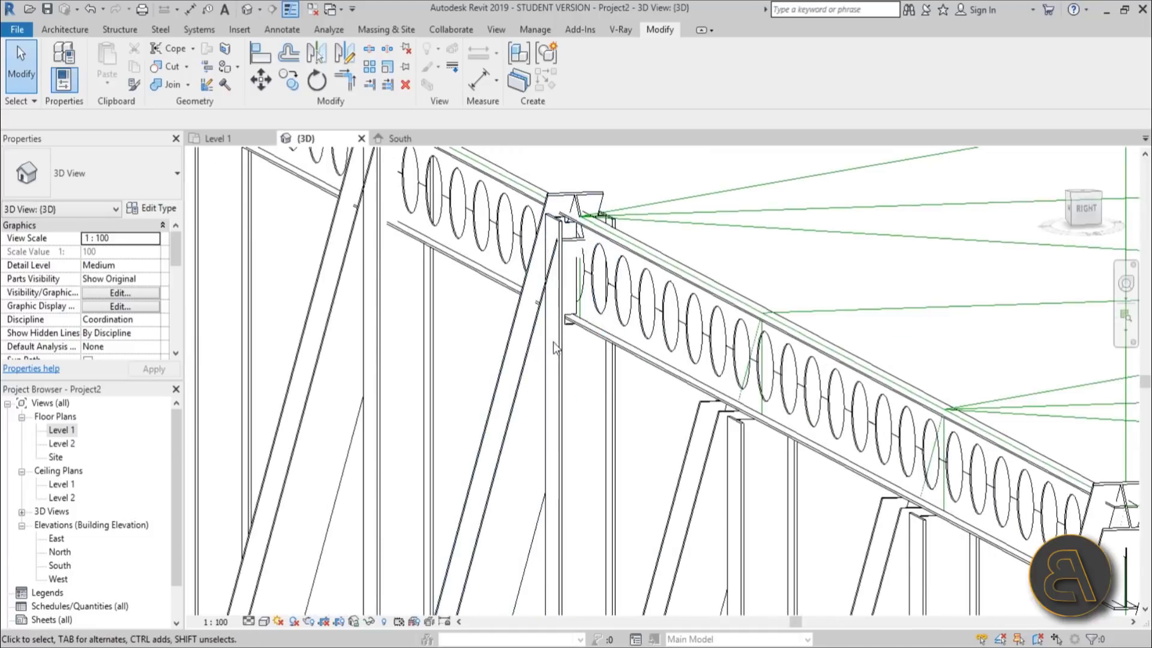
{"action": "left_click", "coordinate": [588, 231]}
{"action": "scroll", "coordinate": [585, 234], "scroll_direction": "up", "scroll_amount": 1}
{"action": "left_click_drag", "start_coordinate": [584, 231], "coordinate": [590, 332]}
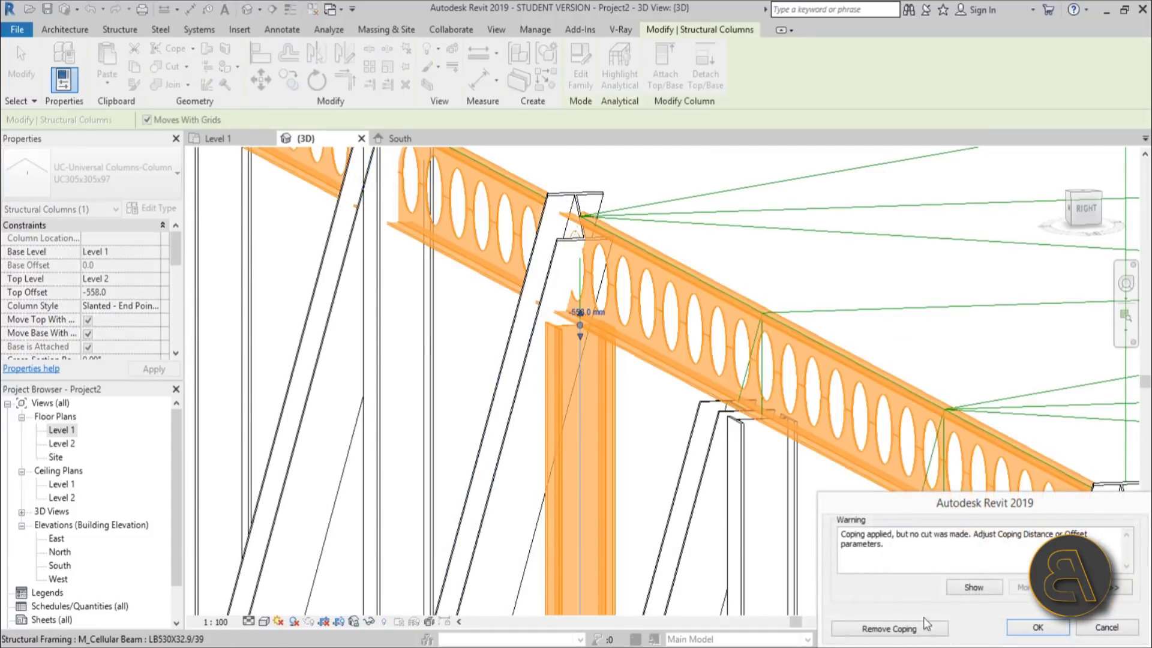
{"action": "left_click", "coordinate": [886, 629]}
{"action": "scroll", "coordinate": [585, 318], "scroll_direction": "up", "scroll_amount": 5}
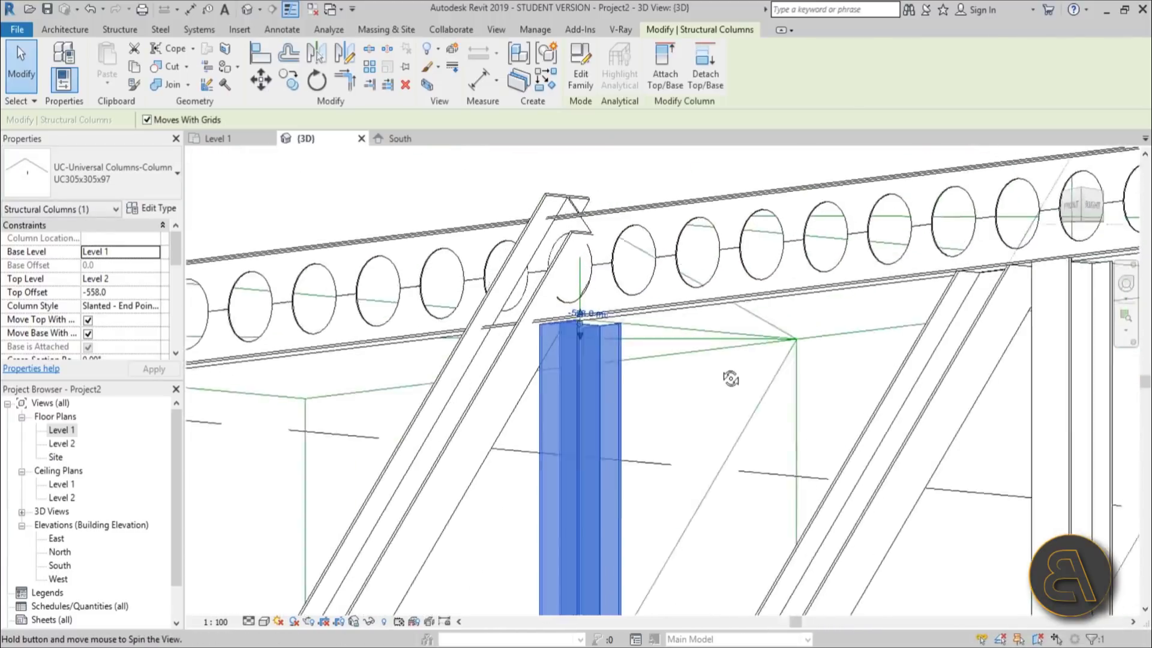
{"action": "scroll", "coordinate": [591, 305], "scroll_direction": "up", "scroll_amount": 2}
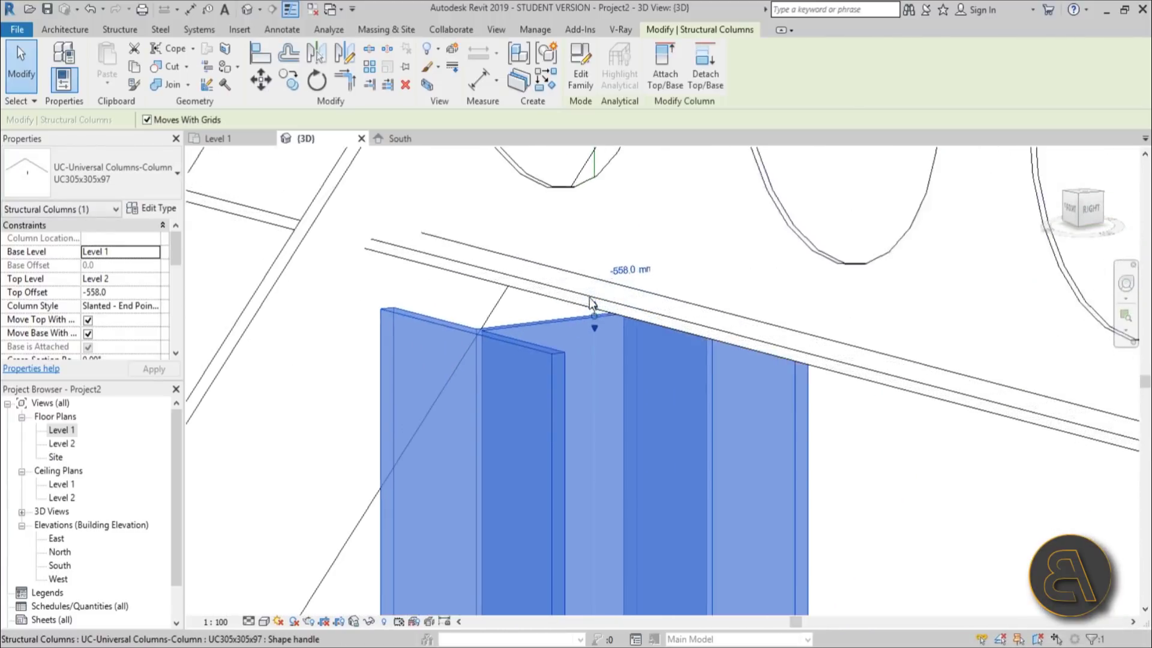
{"action": "left_click_drag", "start_coordinate": [594, 303], "coordinate": [804, 457]}
{"action": "left_click", "coordinate": [591, 265]}
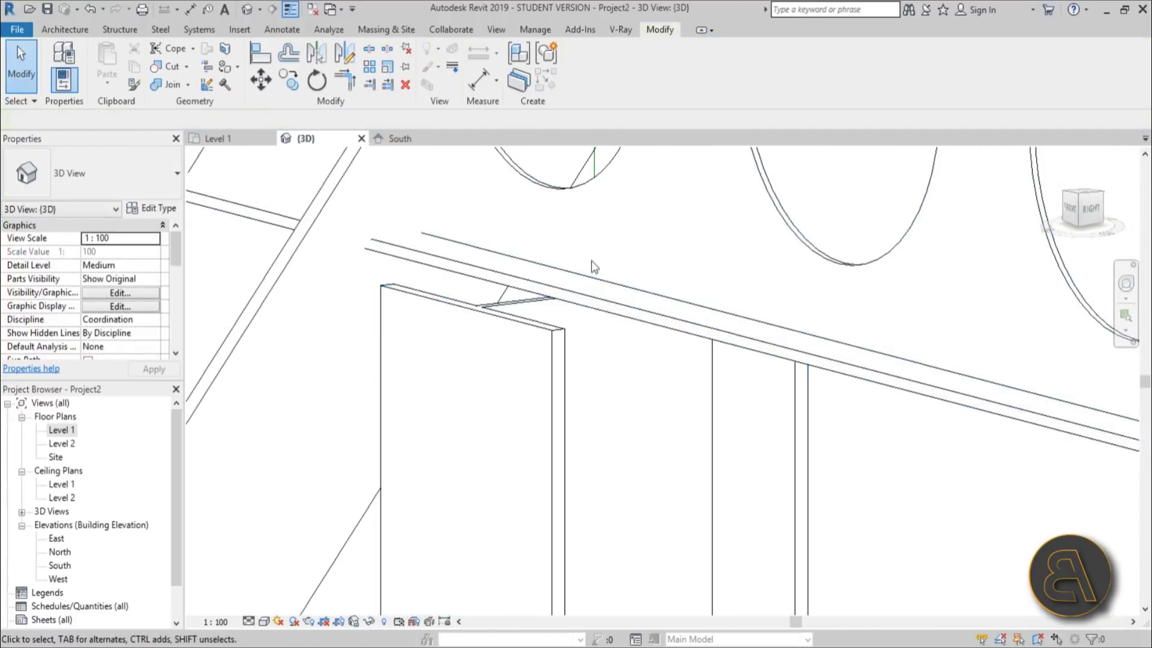
Cope the second bay's slanted column with the top cellular beam and inspect the joint from several angles.
{"action": "scroll", "coordinate": [592, 266], "scroll_direction": "down", "scroll_amount": 4}
{"action": "middle_click_drag", "start_coordinate": [568, 340], "coordinate": [524, 281], "text": "shift"}
{"action": "scroll", "coordinate": [523, 277], "scroll_direction": "down", "scroll_amount": 2}
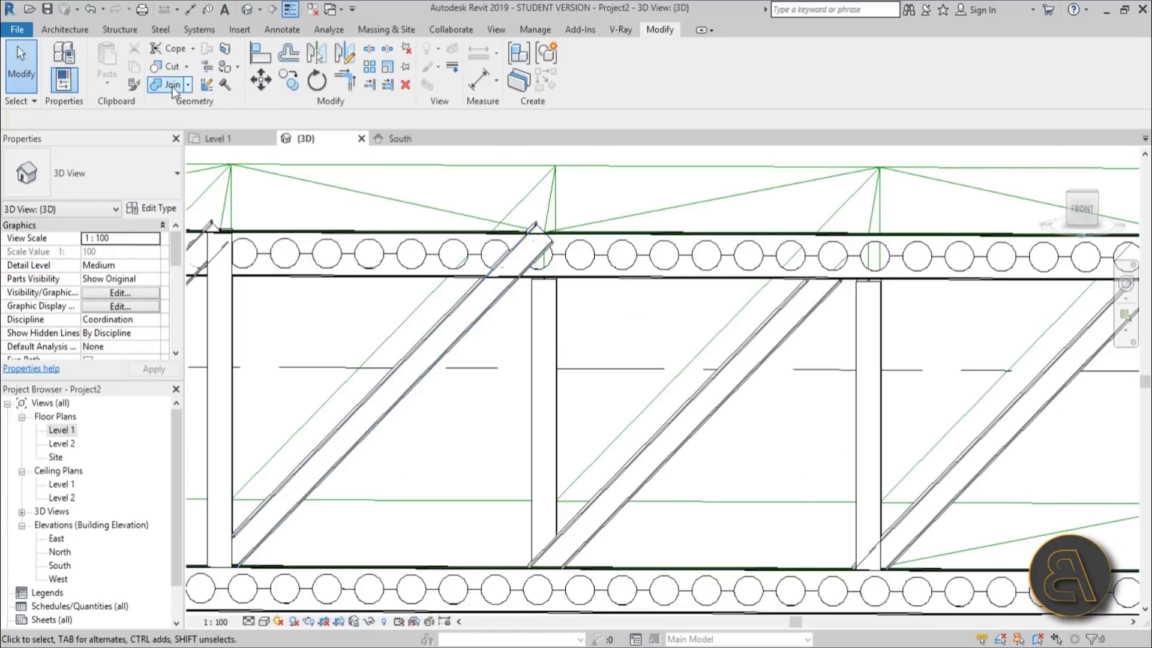
{"action": "left_click", "coordinate": [172, 48]}
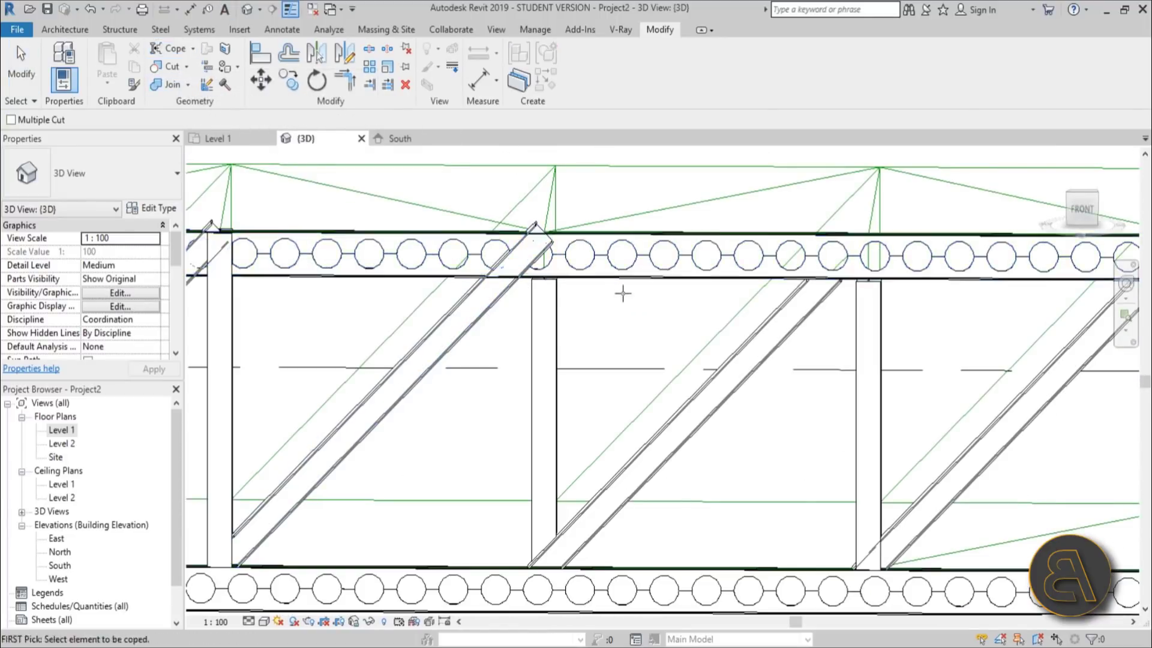
{"action": "left_click", "coordinate": [519, 283]}
{"action": "left_click", "coordinate": [578, 280]}
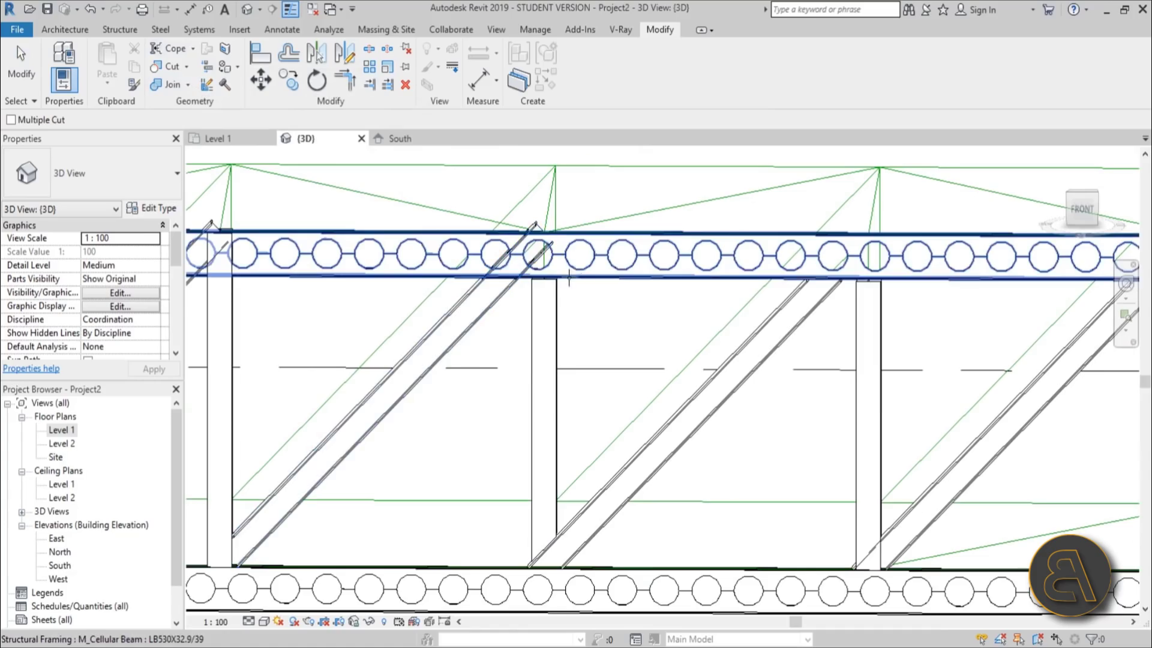
{"action": "middle_click_drag", "start_coordinate": [527, 247], "coordinate": [691, 300], "text": "shift"}
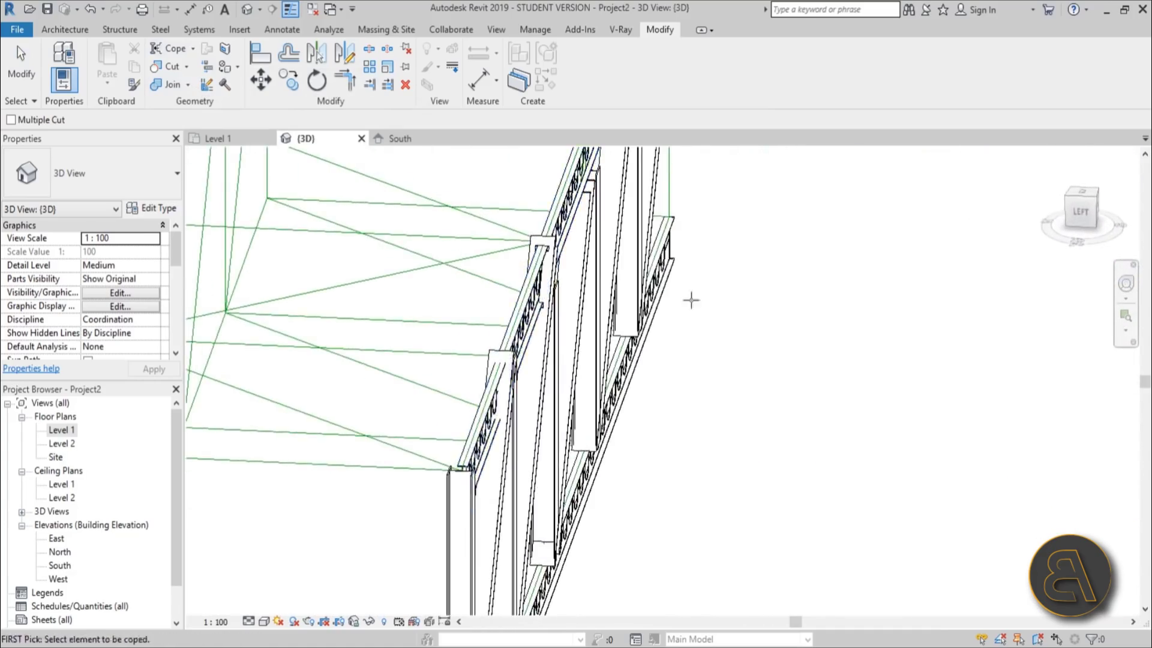
{"action": "scroll", "coordinate": [550, 256], "scroll_direction": "up", "scroll_amount": 7}
{"action": "scroll", "coordinate": [537, 229], "scroll_direction": "down", "scroll_amount": 7}
{"action": "middle_click_drag", "start_coordinate": [535, 261], "coordinate": [487, 204], "text": "shift"}
{"action": "scroll", "coordinate": [489, 190], "scroll_direction": "up", "scroll_amount": 4}
{"action": "key", "text": "Escape"}
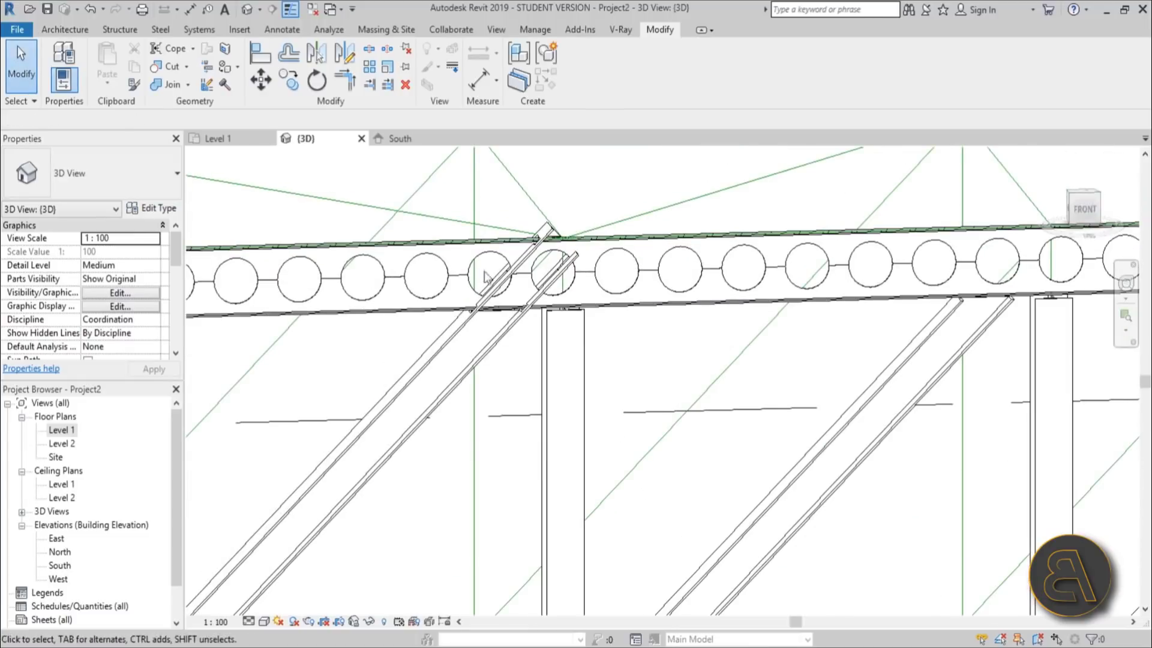
Review the whole truss in the 3D view and bring up the structural modelling tools.
{"action": "scroll", "coordinate": [487, 277], "scroll_direction": "down", "scroll_amount": 4}
{"action": "middle_click_drag", "start_coordinate": [613, 353], "coordinate": [503, 376], "text": "shift"}
{"action": "scroll", "coordinate": [499, 376], "scroll_direction": "down", "scroll_amount": 2}
{"action": "middle_click_drag", "start_coordinate": [630, 396], "coordinate": [586, 303]}
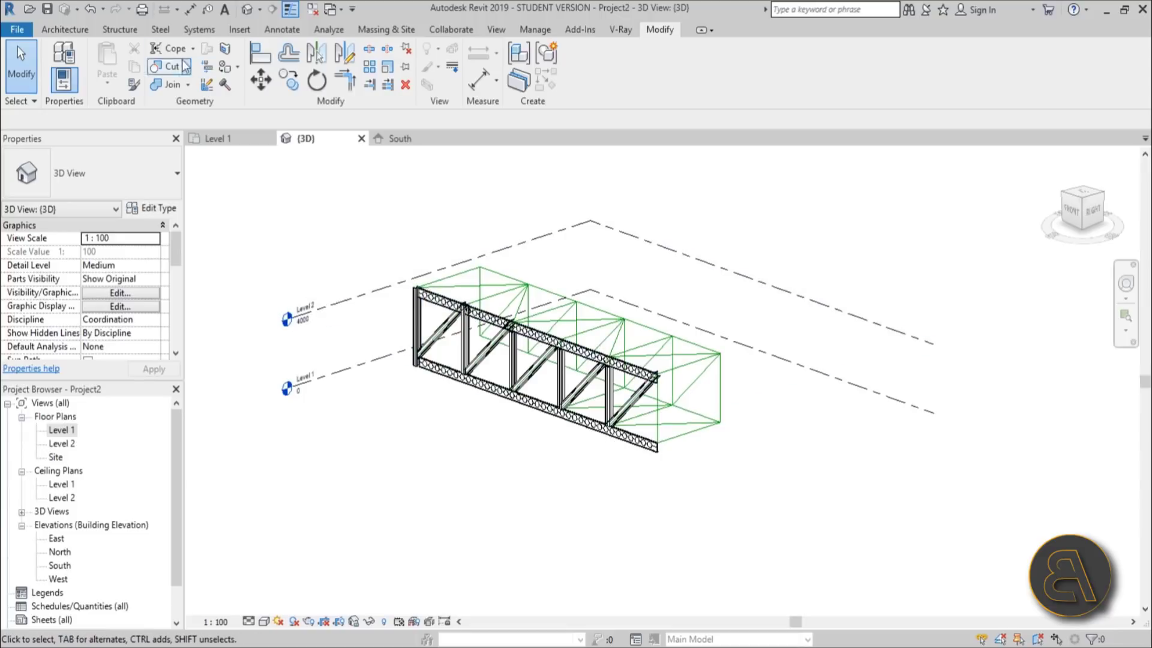
{"action": "left_click", "coordinate": [113, 32]}
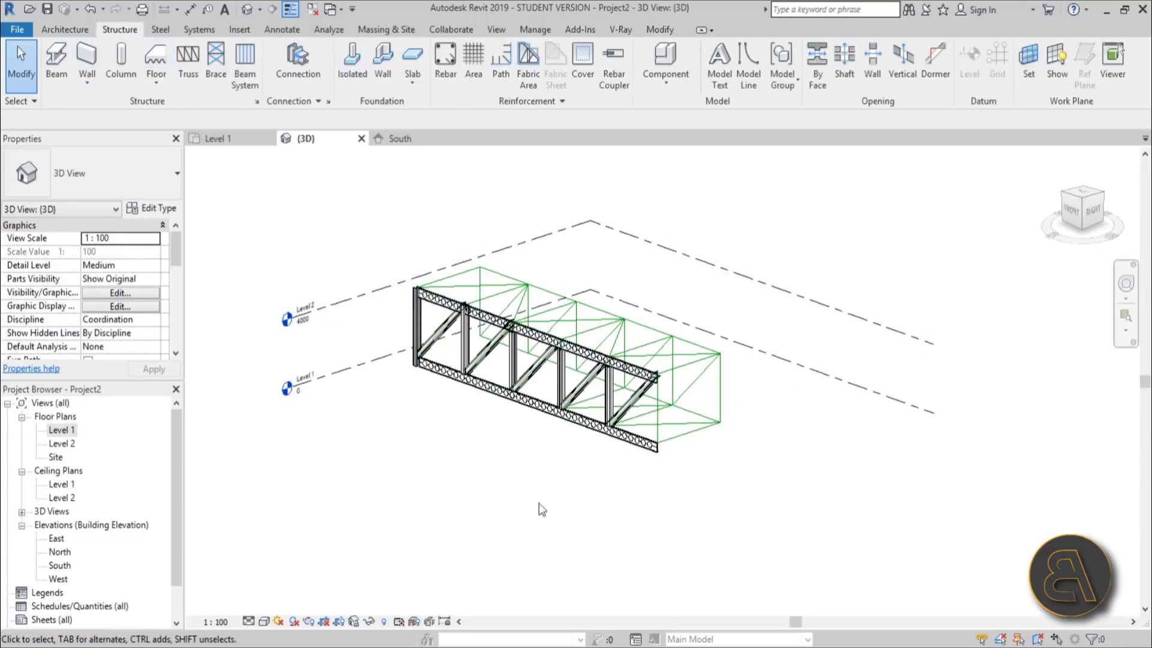